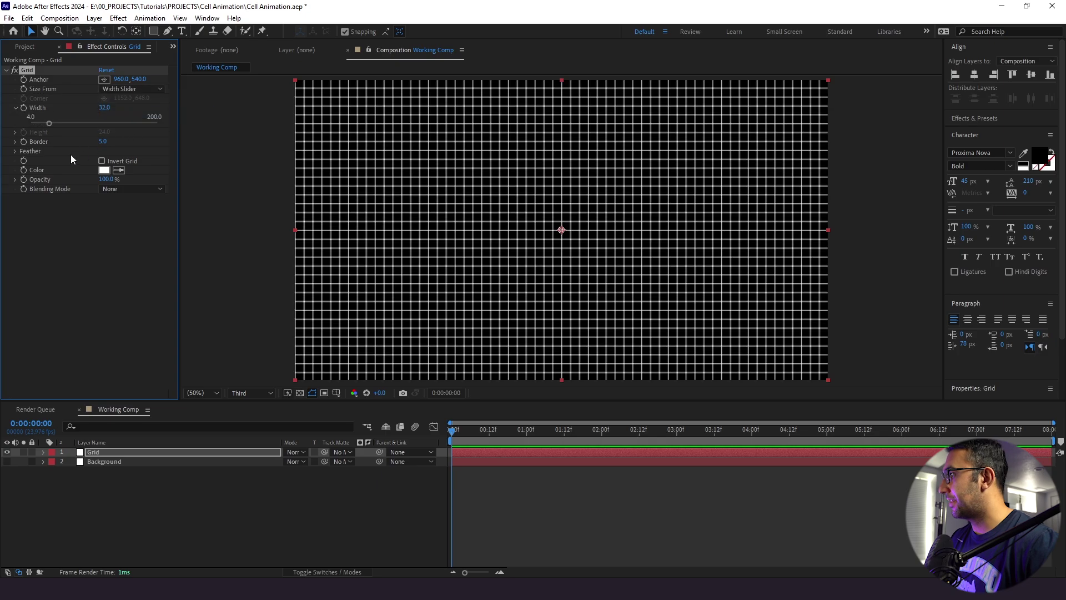
Widen the grid to 140.4 and raise Border to about 137 so only small dots remain
left_click_drag(56, 123, 119, 119)
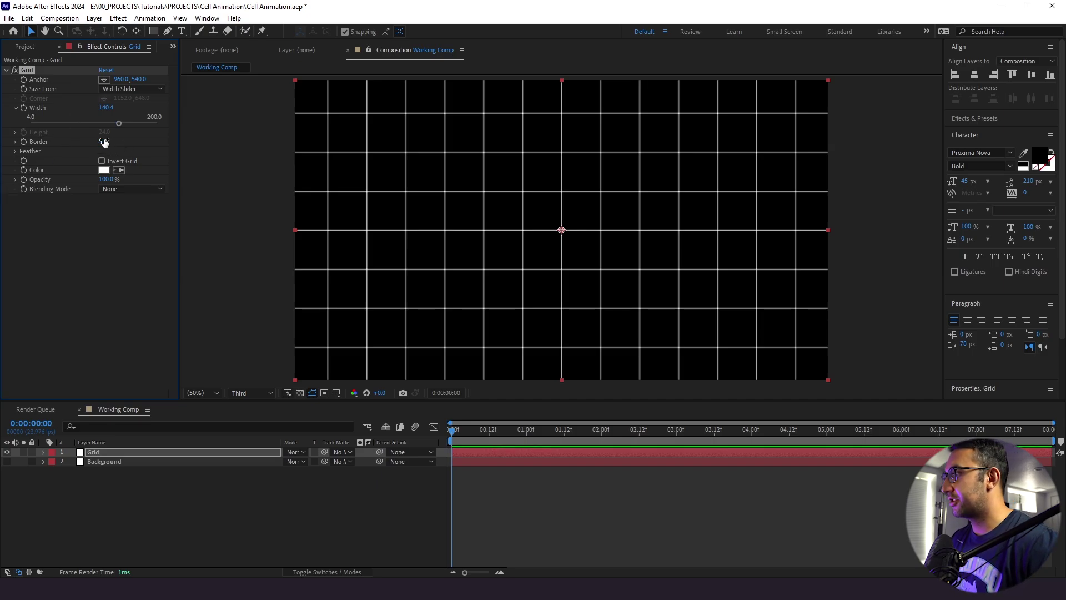
left_click_drag(104, 141, 157, 121)
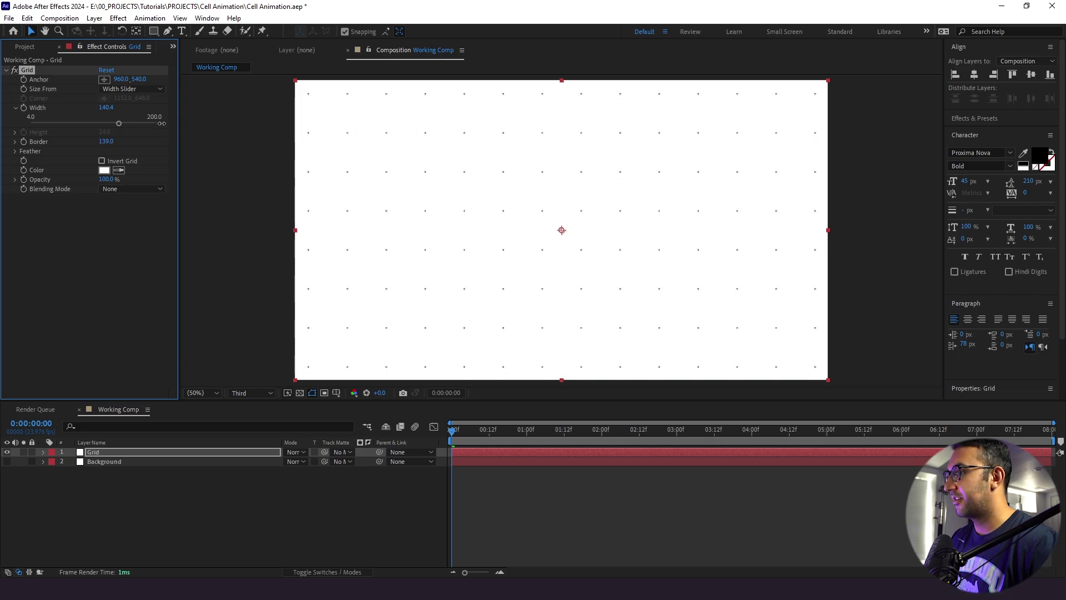
key("F2")
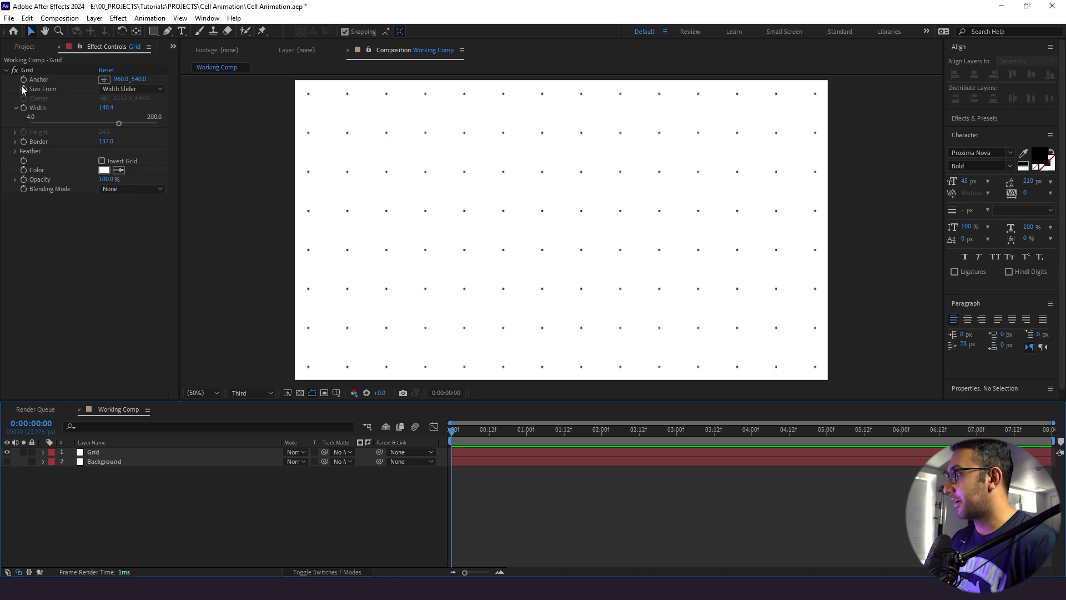
Keyframe the grid Anchor so the dots drift vertically to 960,486.5 by the timeline end
left_click(24, 79)
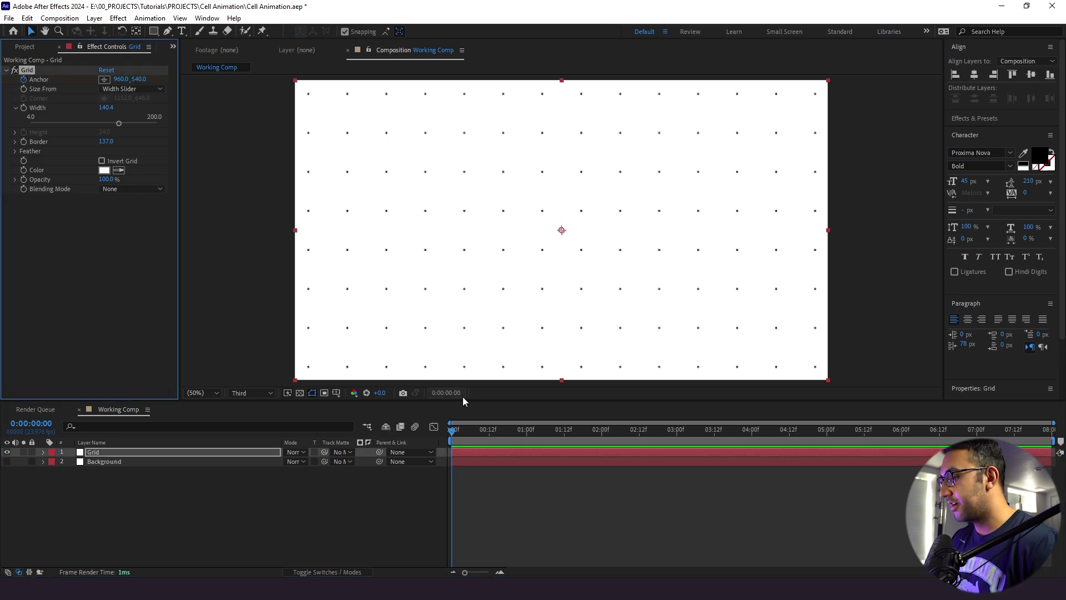
key("u")
left_click(573, 431)
left_click(596, 432)
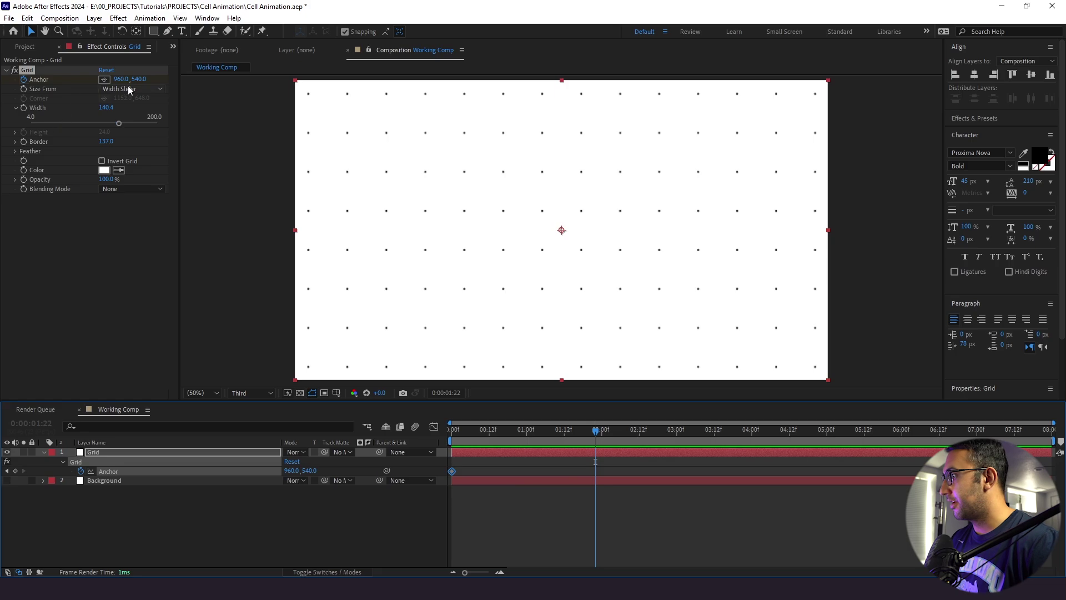
left_click_drag(136, 80, 32, 85)
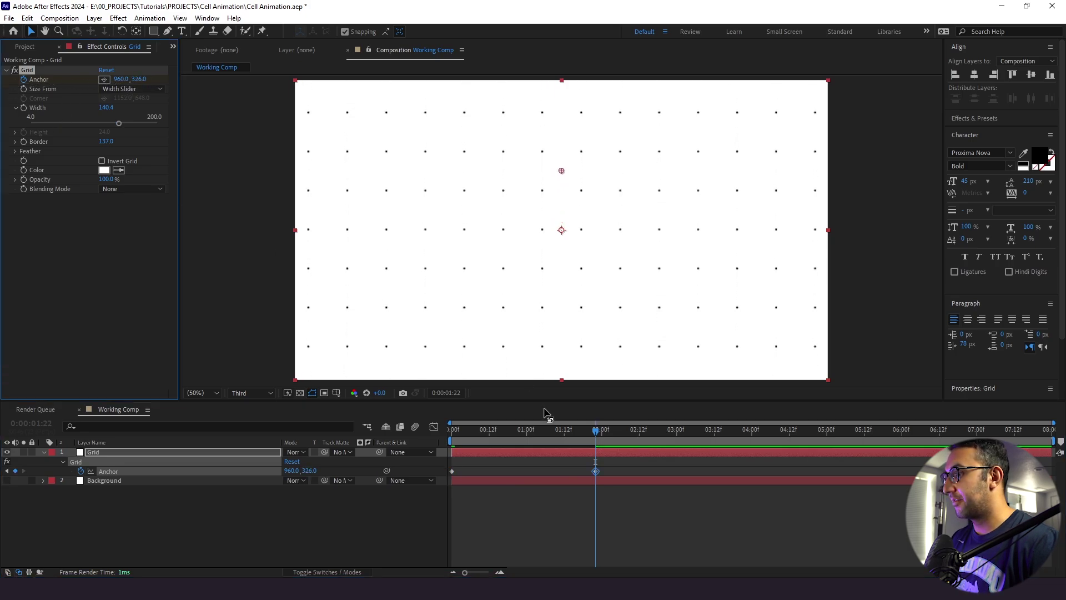
left_click_drag(595, 471, 1060, 477)
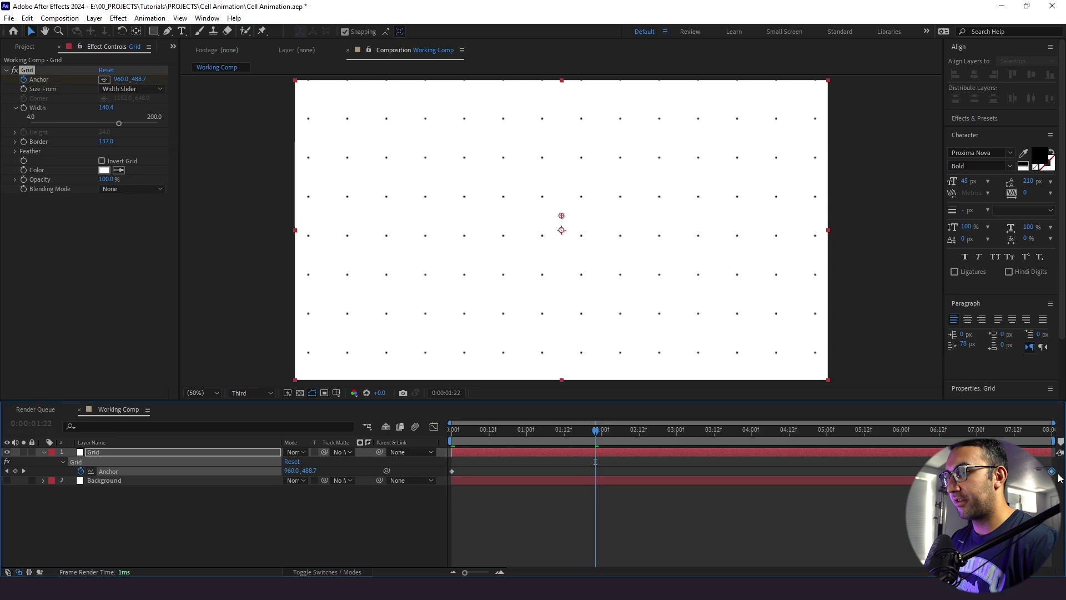
left_click(762, 511)
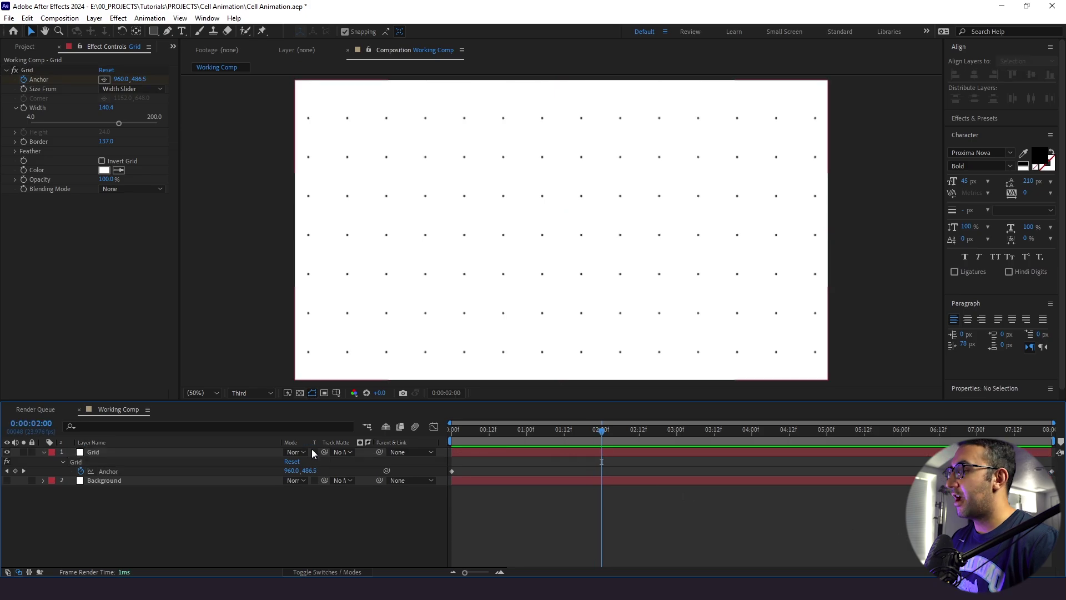
left_click(104, 170)
Set the grid colour to dark green 0D250A
left_click_drag(862, 348, 820, 389)
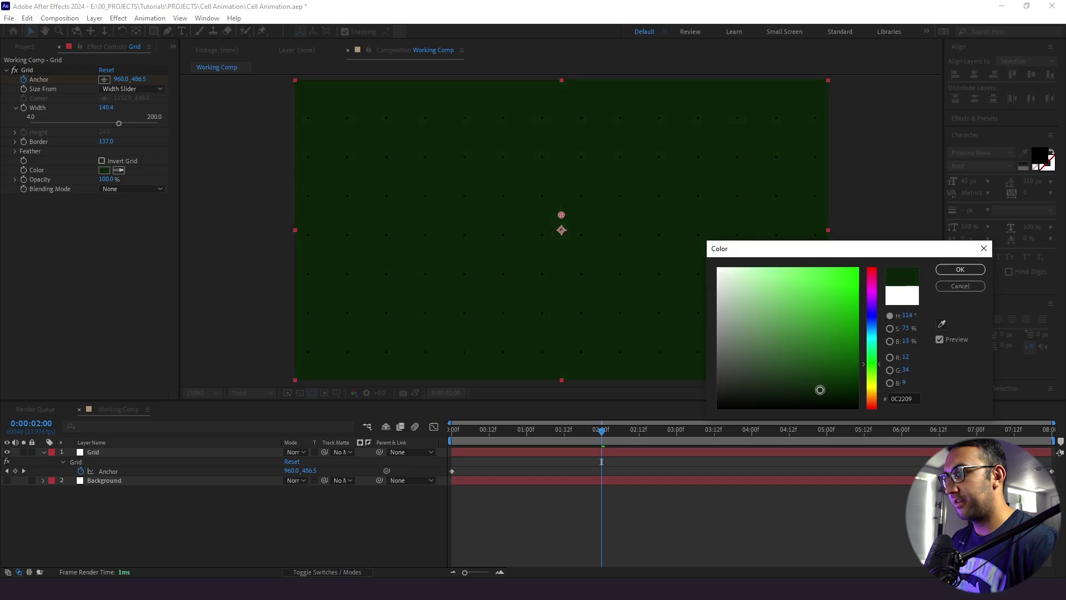
left_click(949, 272)
left_click(102, 292)
Show the Background layer again, preview the drifting white dots, then try a smaller grid width
left_click(98, 480)
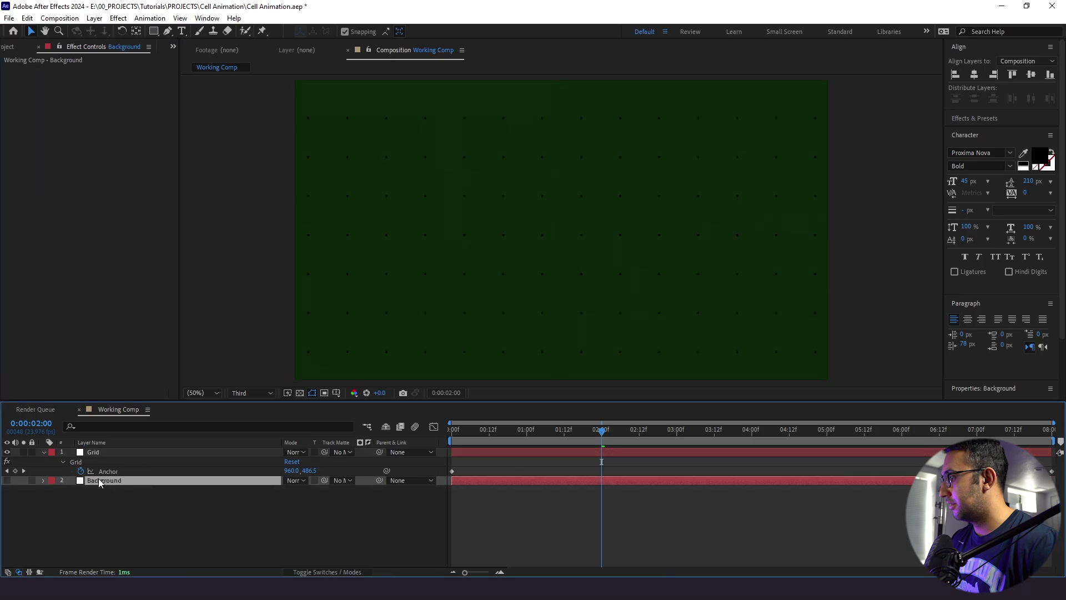
left_click(7, 481)
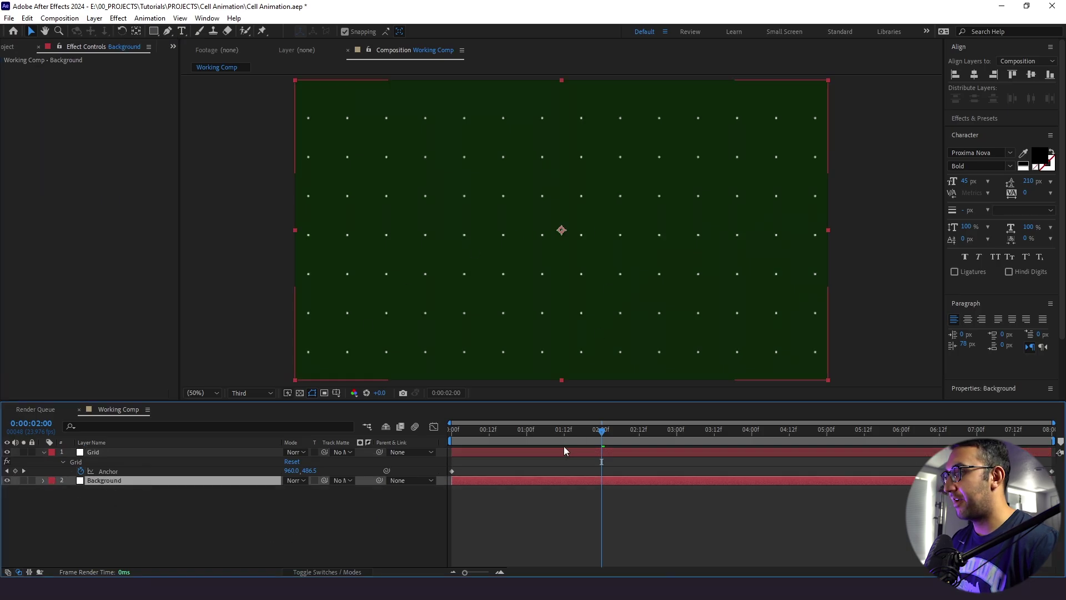
key("Home")
key("space")
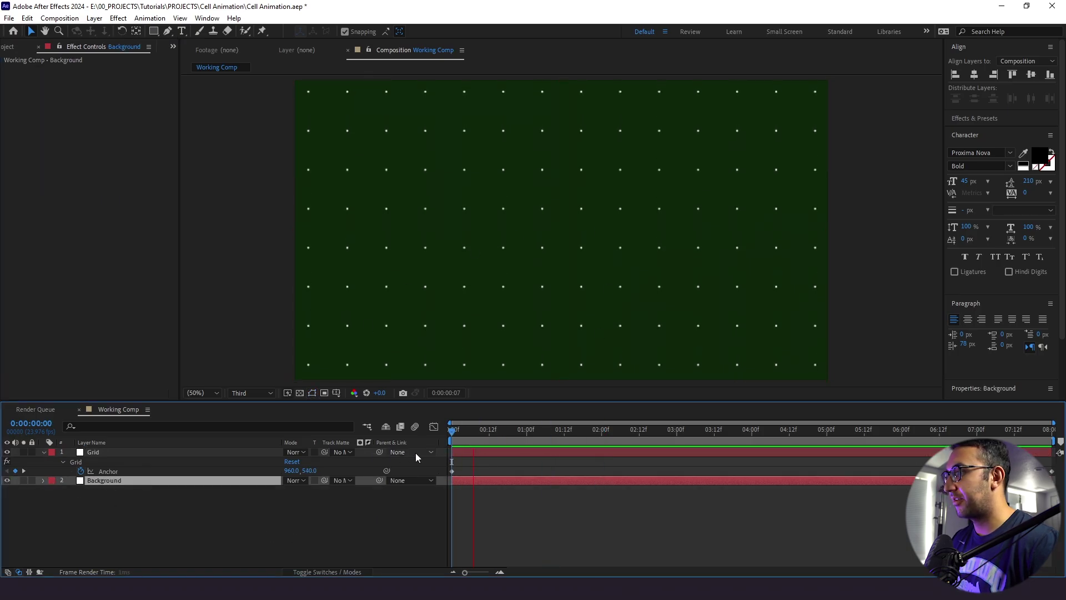
left_click(468, 450)
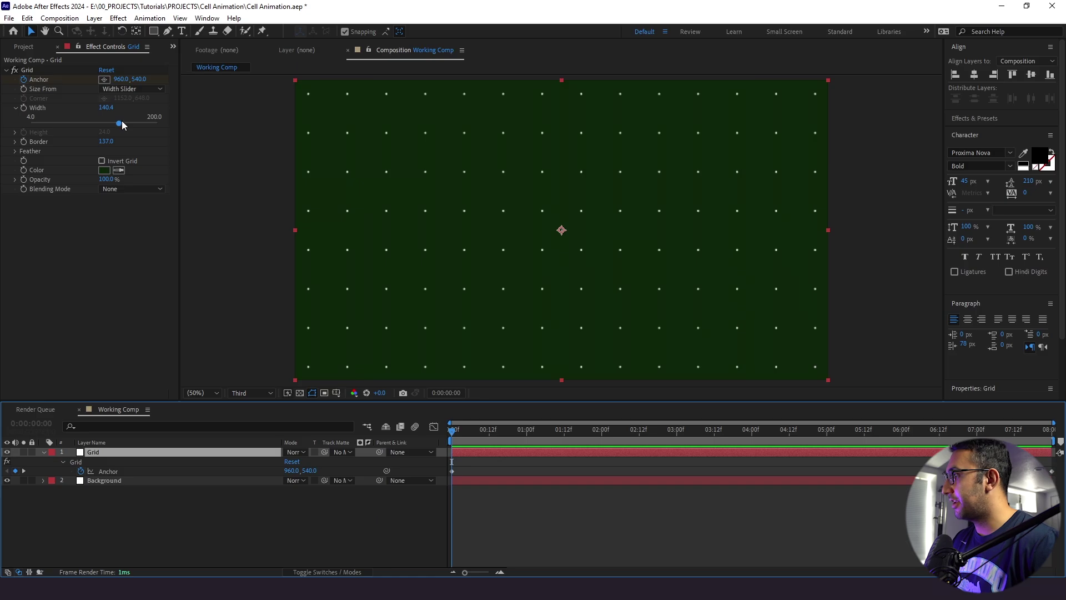
left_click_drag(119, 123, 110, 146)
Restore grid width 140.4 and preview the dots with Border at 133
key("ctrl+z")
key("ctrl+z")
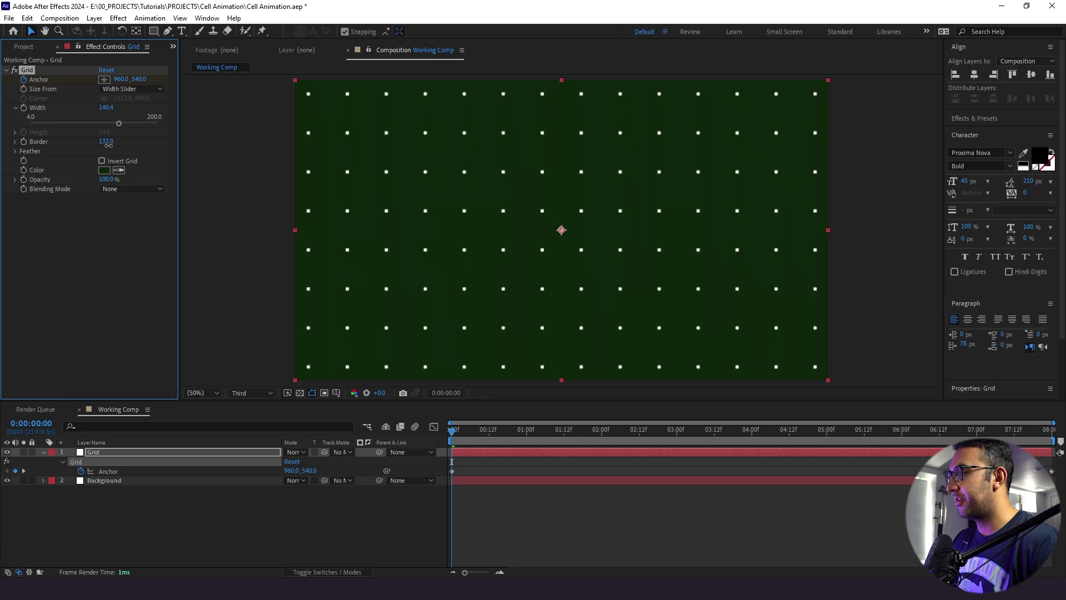
key("space")
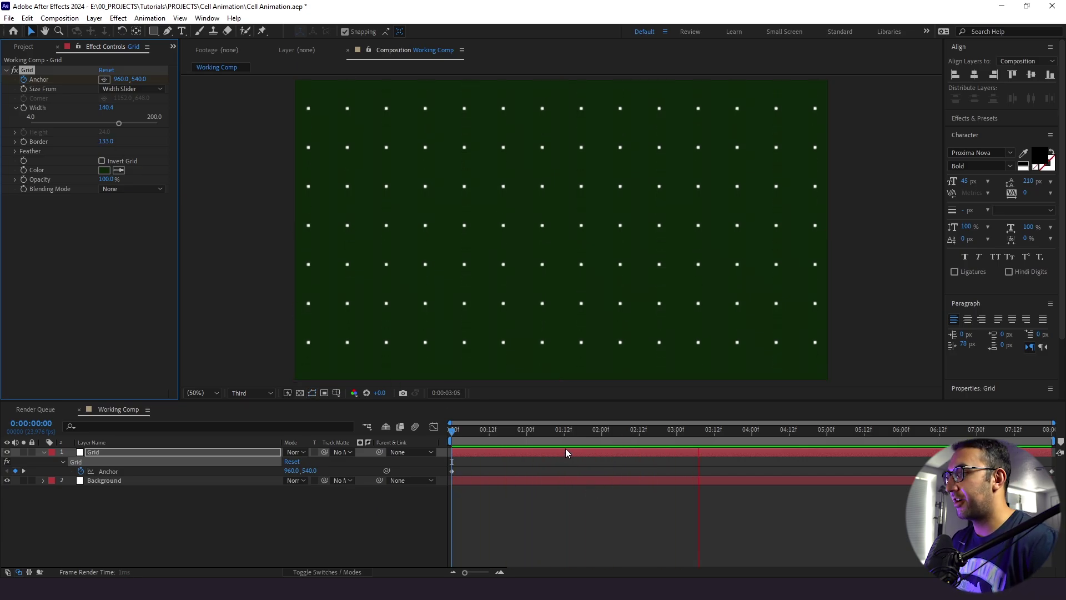
key("space")
Draw a large white ellipse, centre it in the comp, and centre its anchor point
left_click(125, 489)
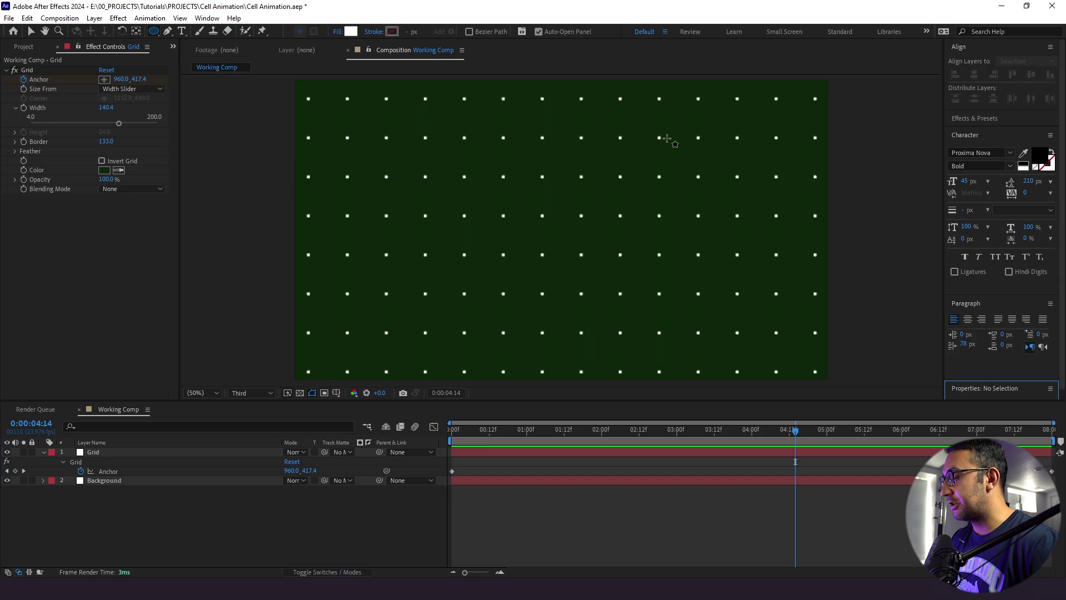
mouse_move(671, 135)
left_mouse_down()
mouse_move(561, 228)
mouse_move(548, 217)
mouse_move(486, 321)
left_mouse_up()
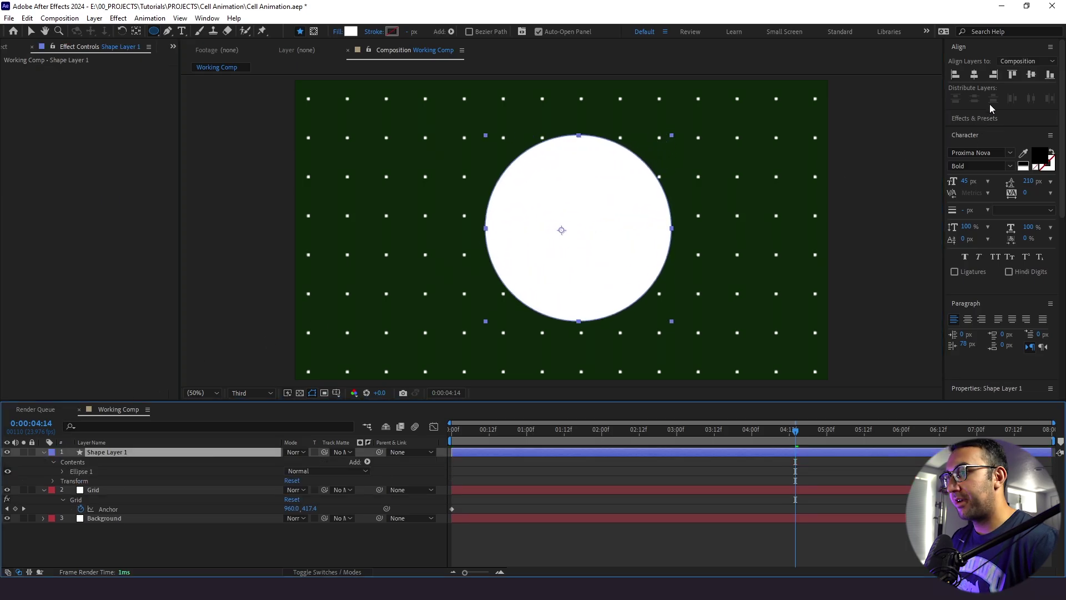
left_click(974, 74)
left_click(1028, 75)
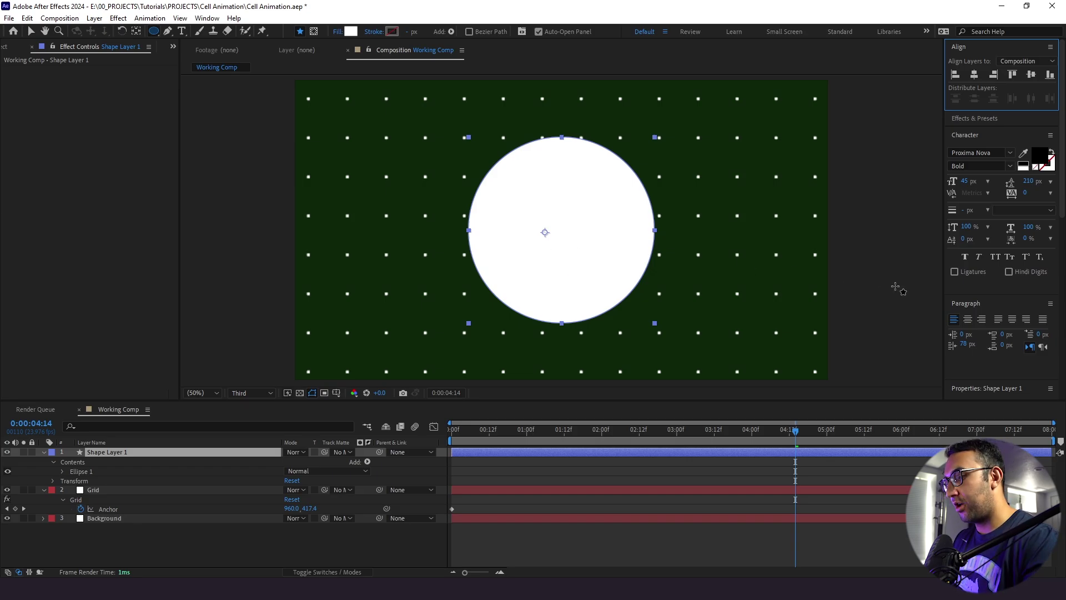
key("ctrl+alt+Home")
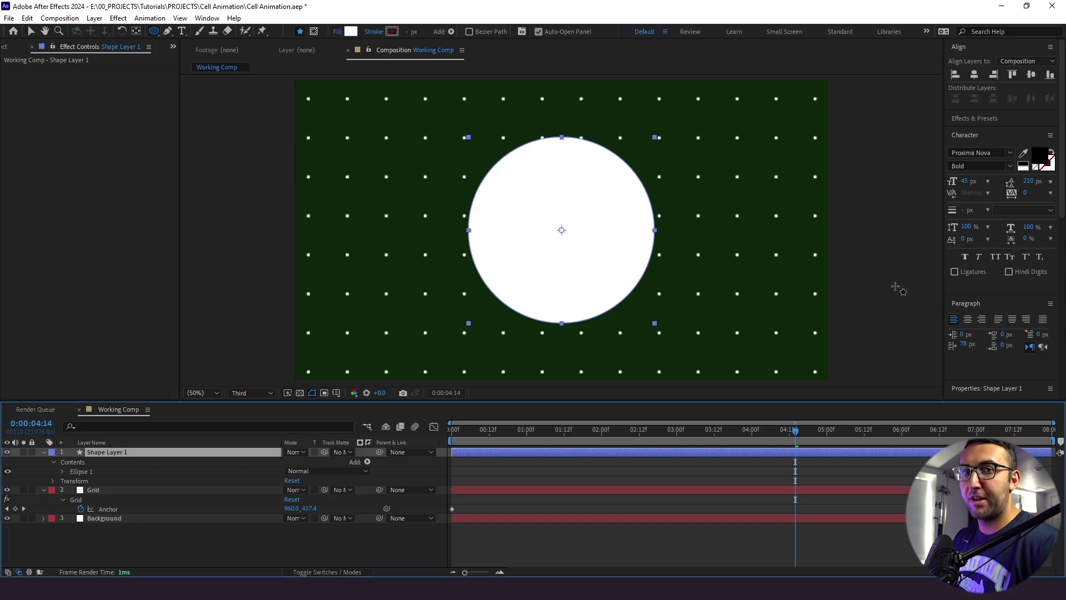
key("v")
key("ctrl+a")
key("ctrl+grave")
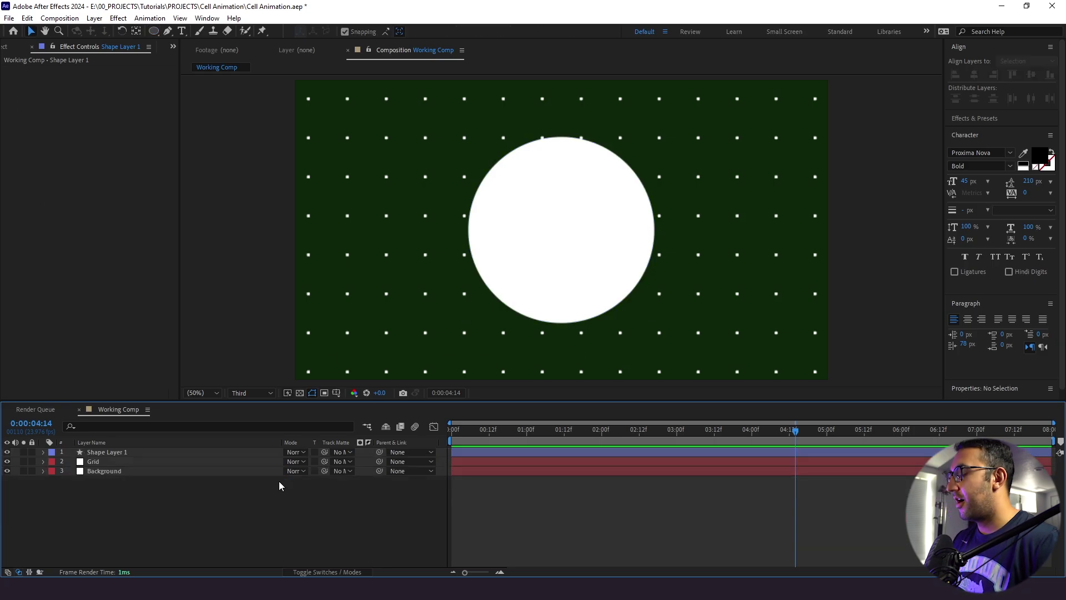
left_click(211, 455)
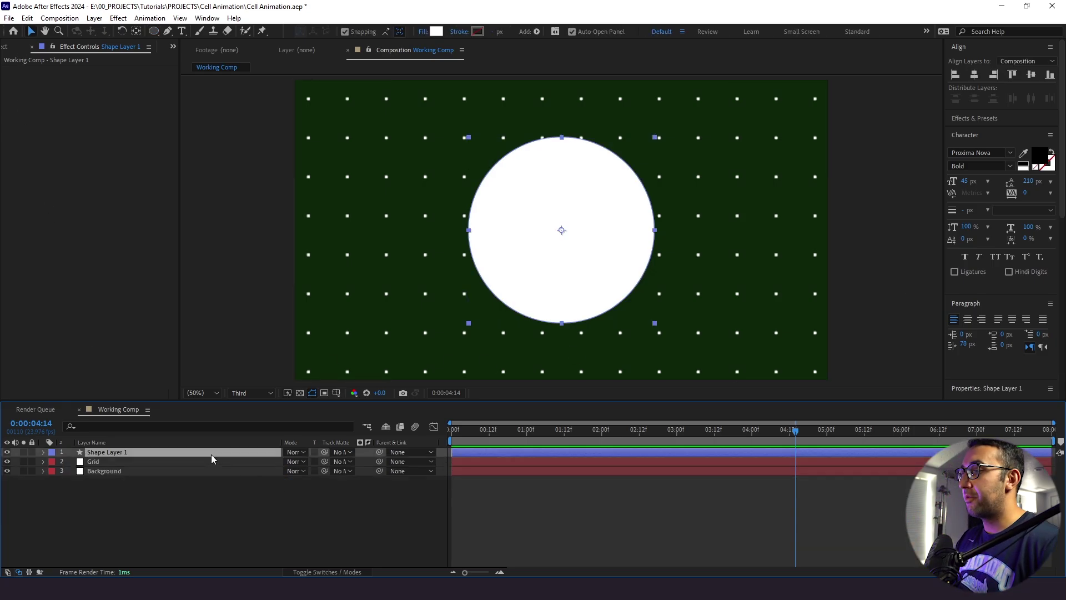
Fill the circle with light green 9CE593
left_click(432, 33)
left_click(942, 324)
left_click(797, 202)
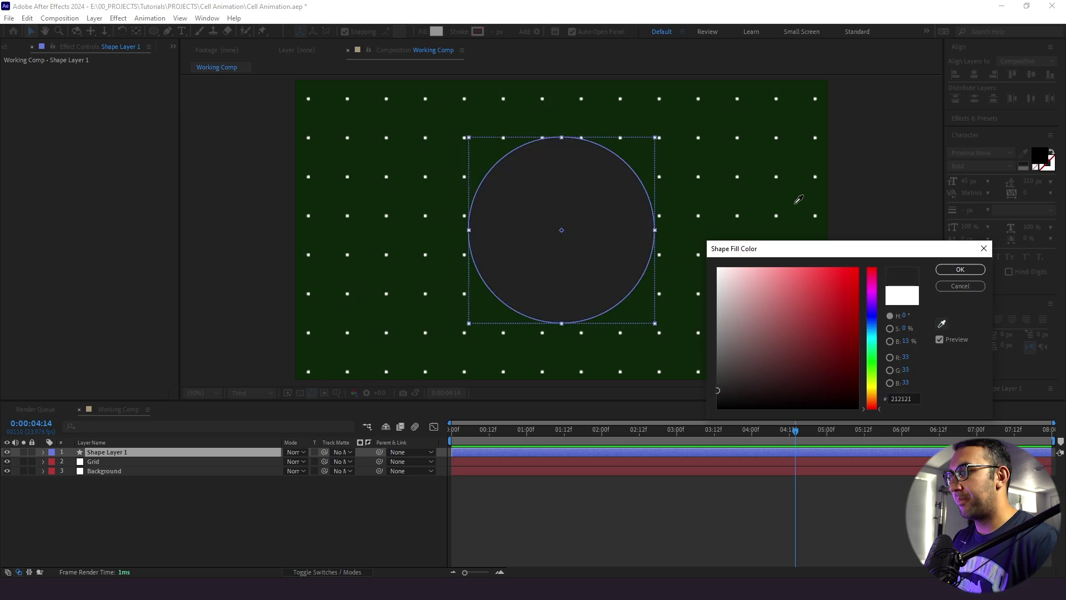
left_click_drag(804, 345, 772, 279)
left_click(960, 269)
left_click(616, 503)
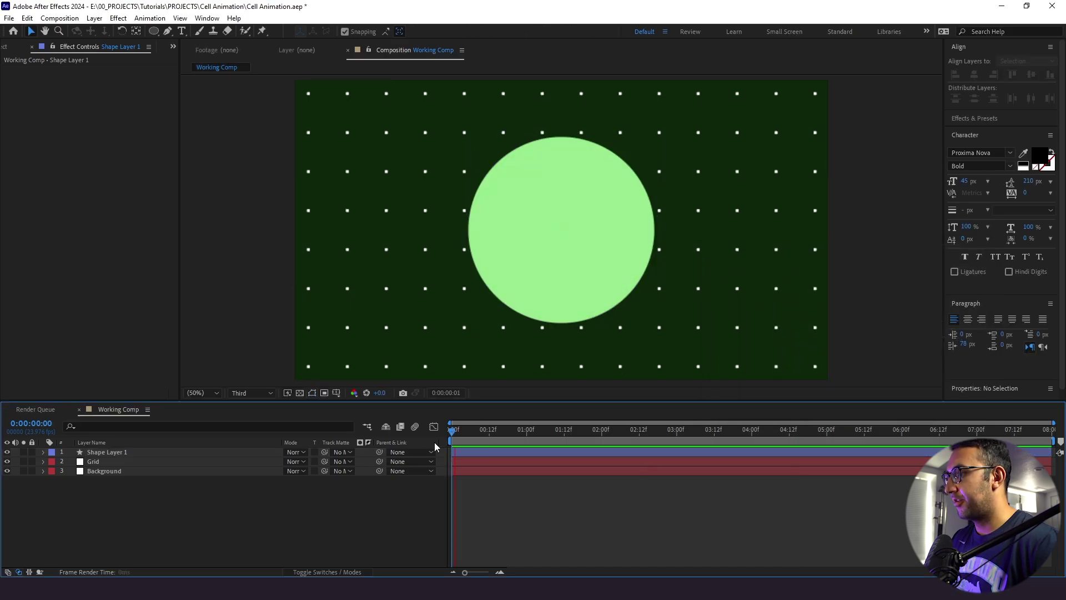
left_click_drag(610, 431, 536, 430)
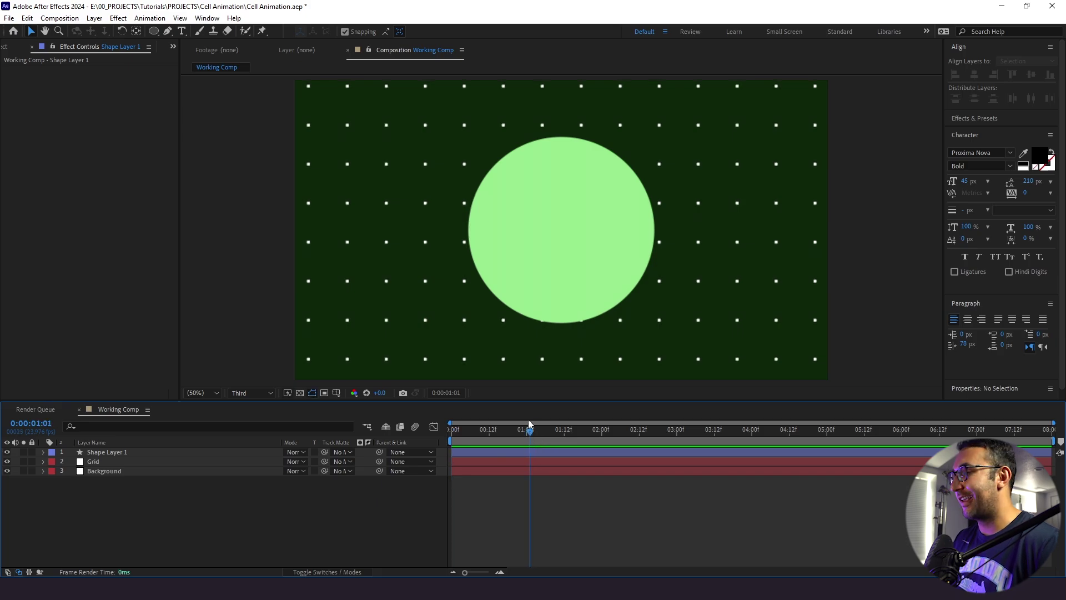
key("Home")
left_click(132, 452)
Rename the circle's shape layer to 'Cell'
key("Return")
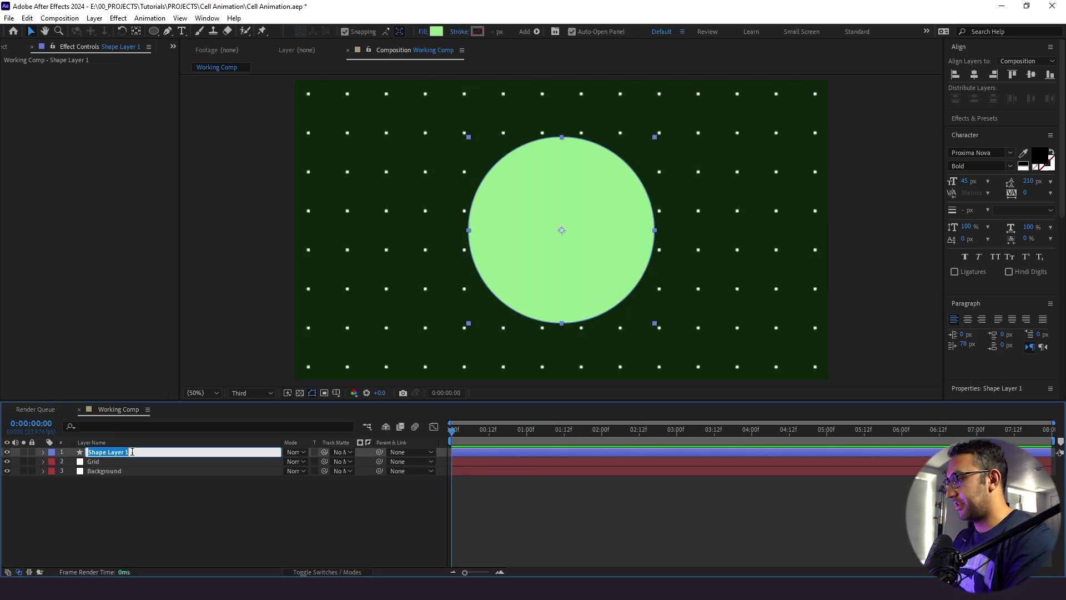
type("Cell")
left_click(89, 479)
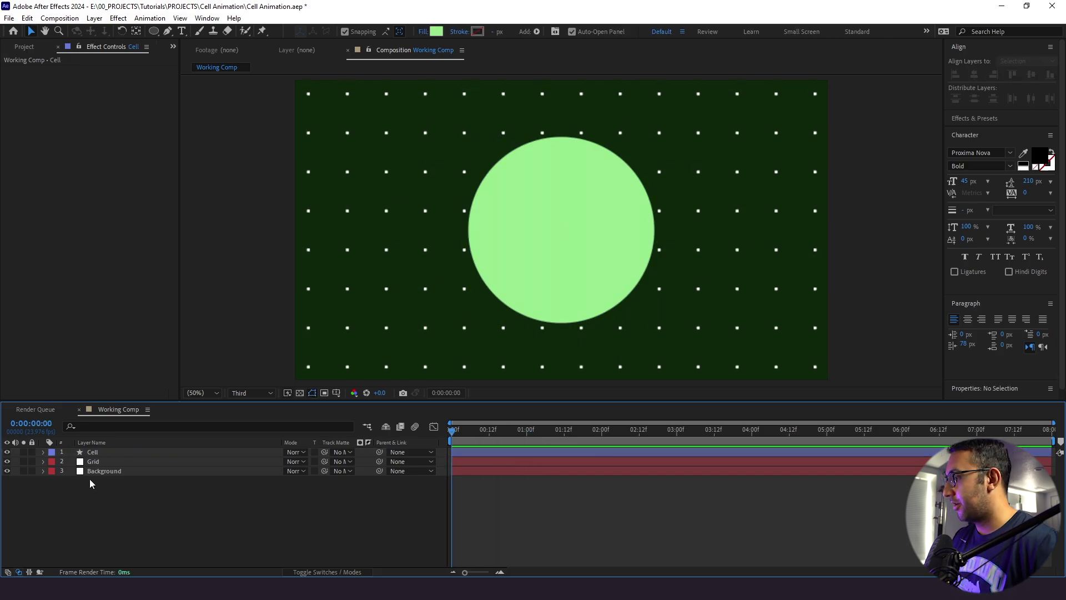
left_click(101, 453)
Apply Turbulent Displace to Cell with Amount 41 and Size 84
key("ctrl+space")
type("turb")
key("Return")
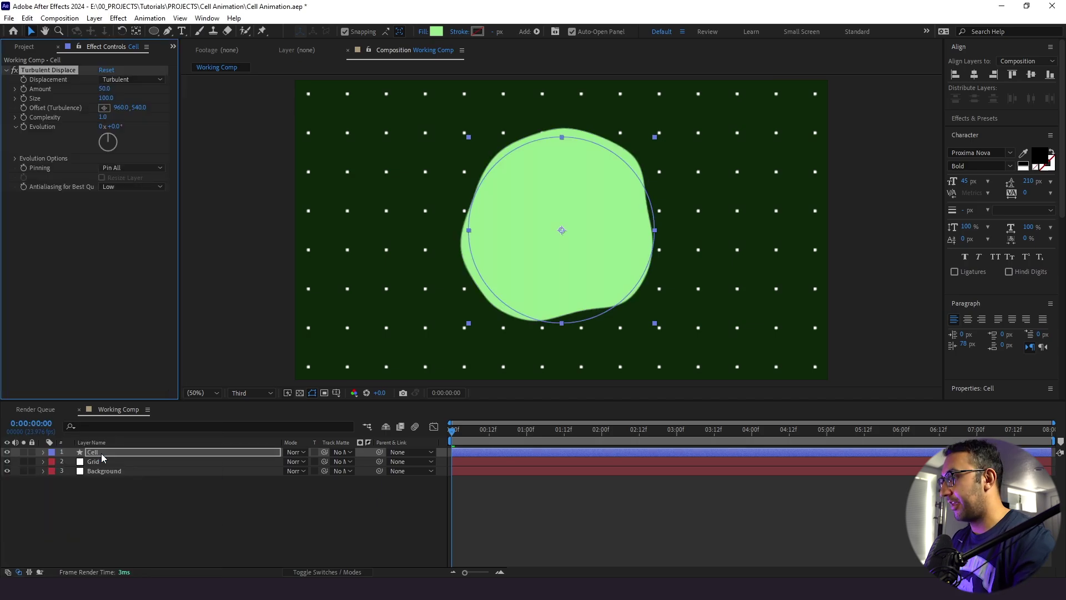
left_click(105, 89)
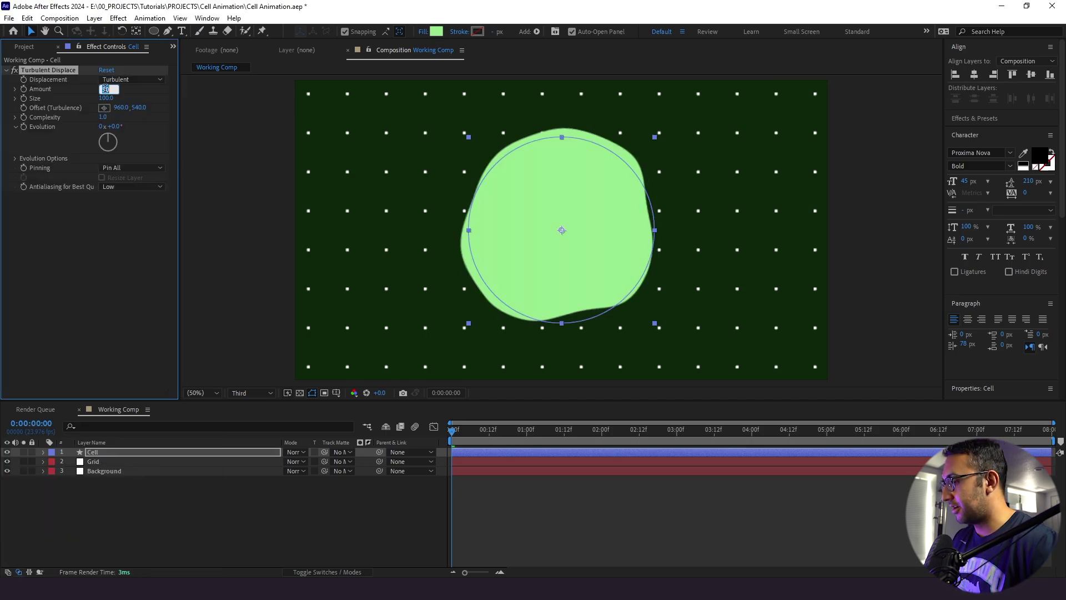
type("41")
key("Return")
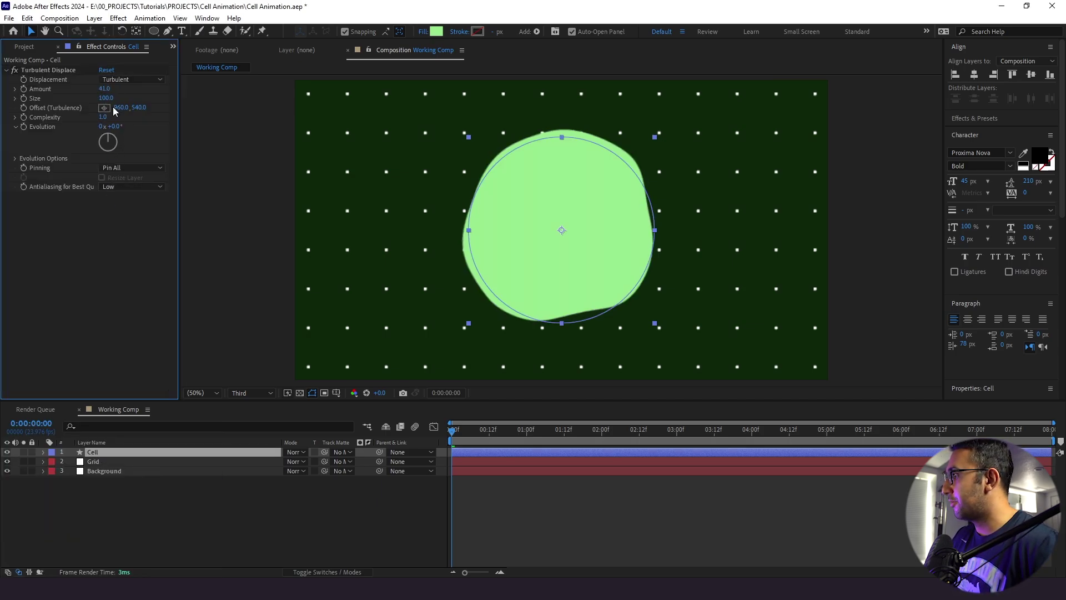
left_click(104, 98)
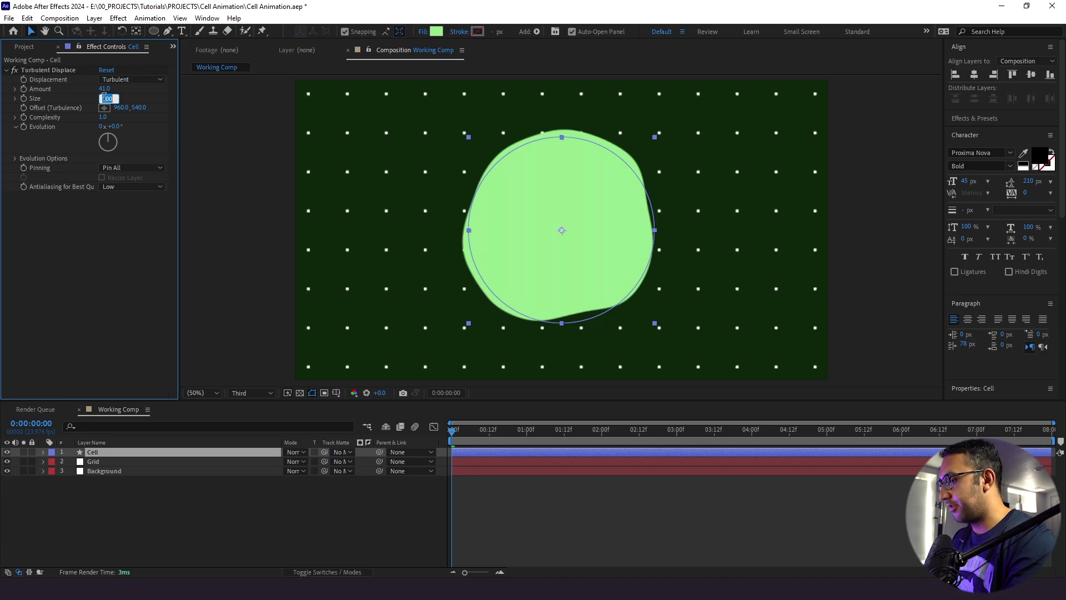
type("84")
key("Return")
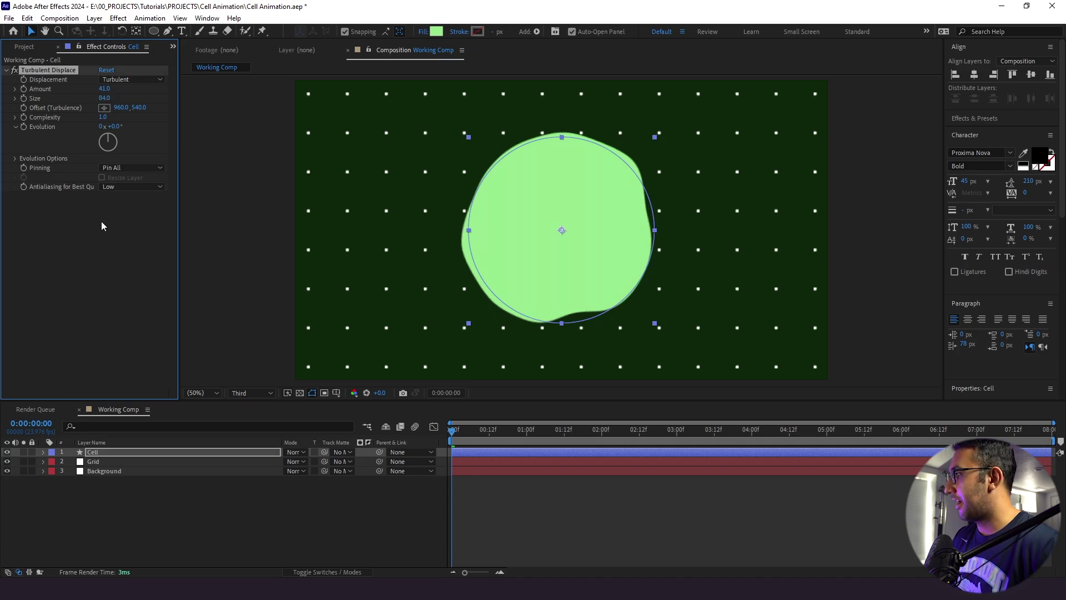
Drive the turbulence Evolution with the expression time*75 and preview the wobble
left_click(25, 126, "alt")
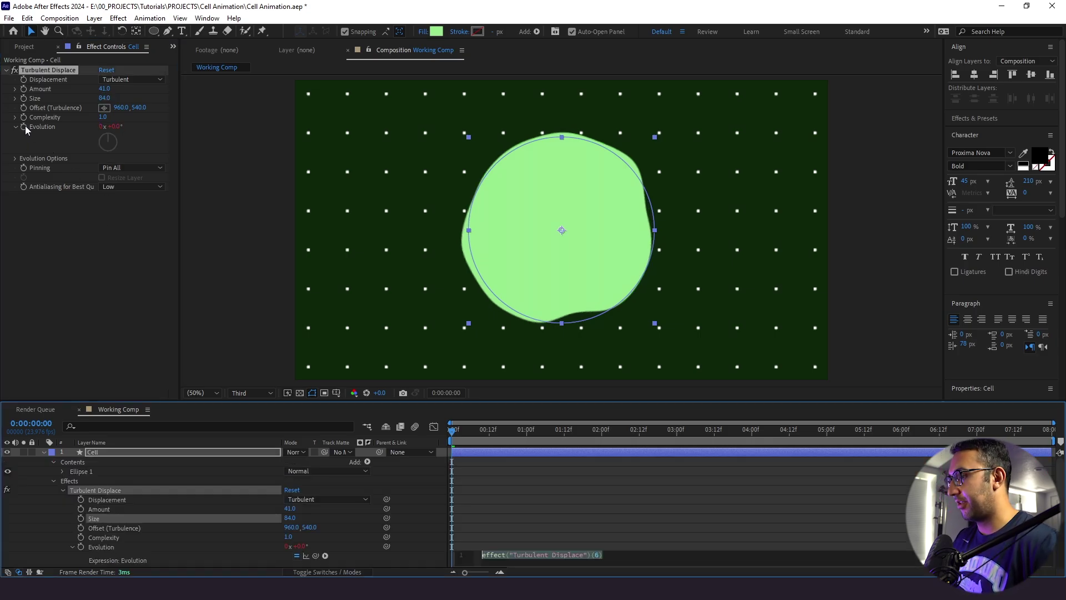
type("time")
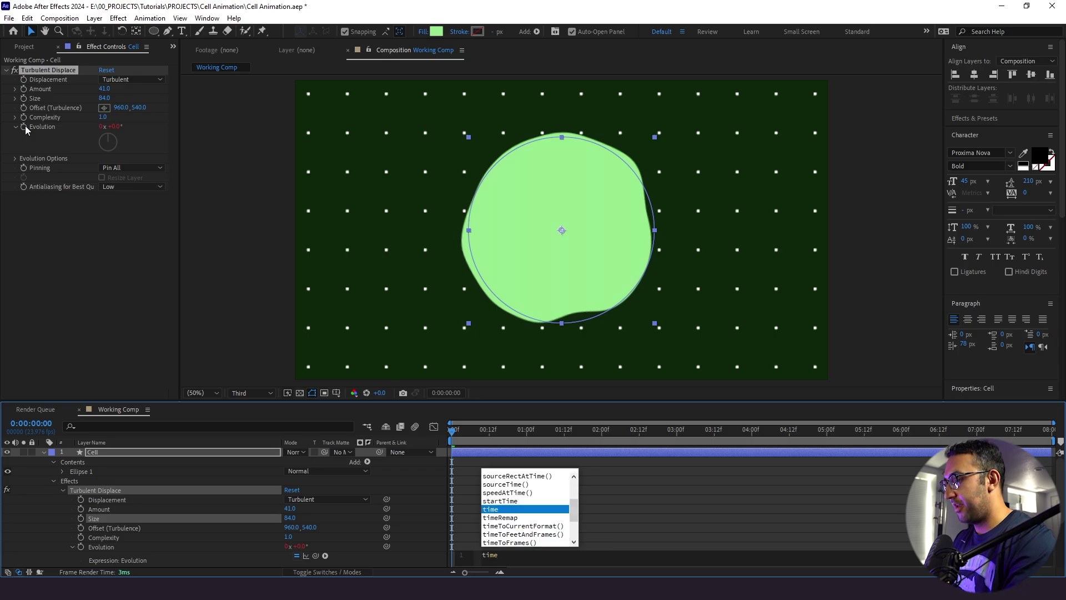
type("*75")
left_click(579, 489)
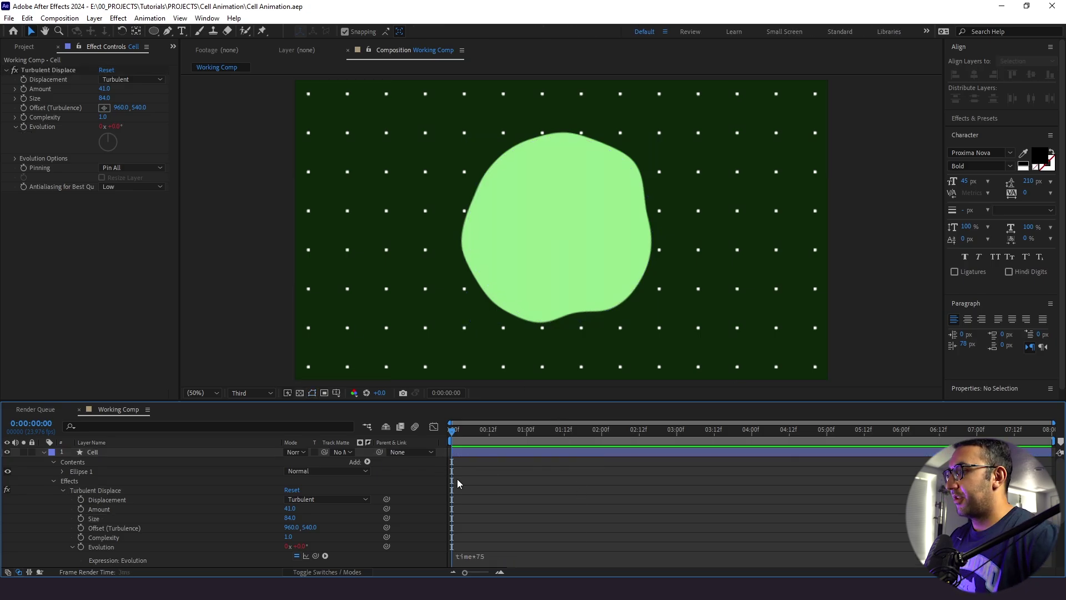
key("space")
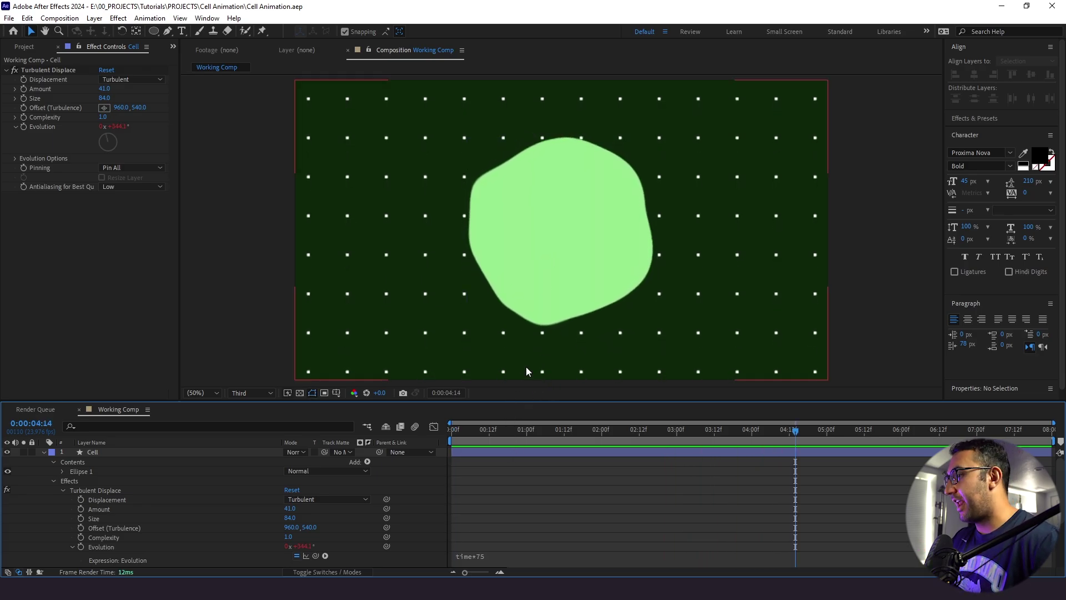
Try an Evolution multiplier of 200, revert to time*75, and collapse the Cell layer
left_click(527, 553)
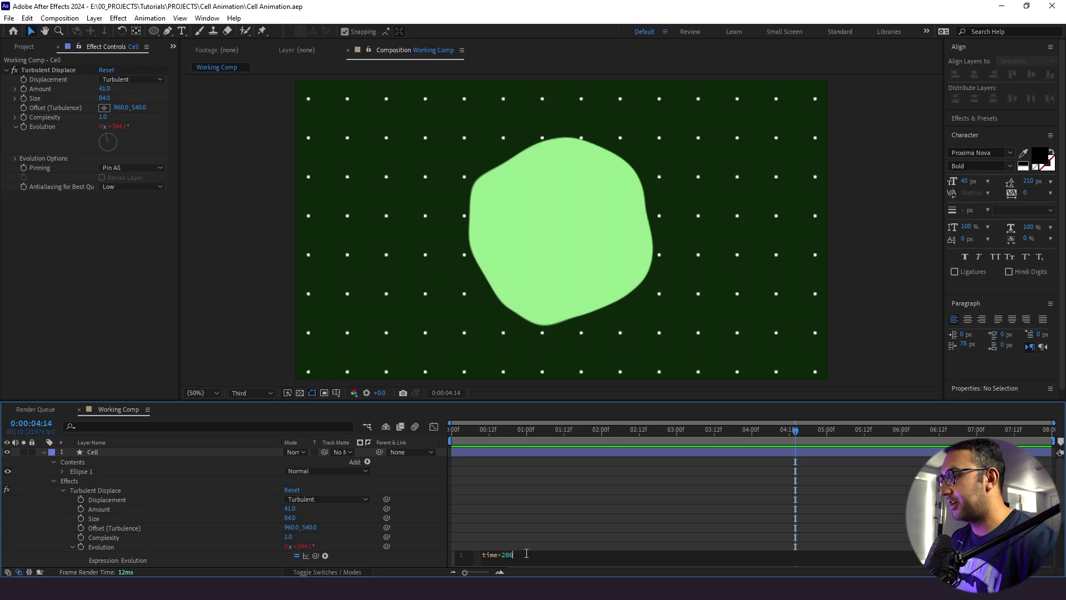
type("200")
left_click_drag(518, 433, 449, 484)
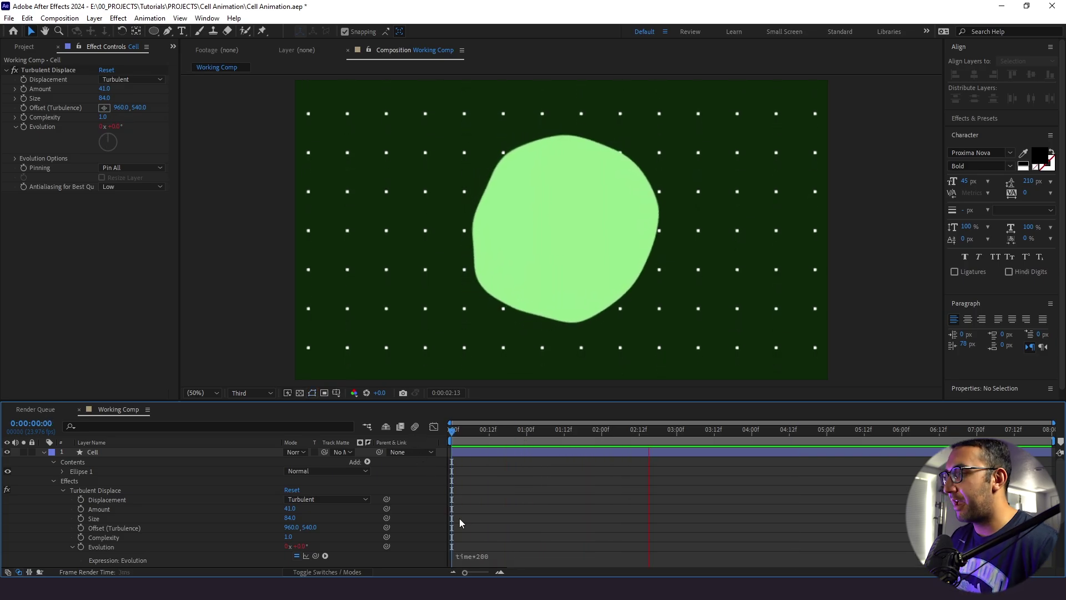
key("ctrl+z")
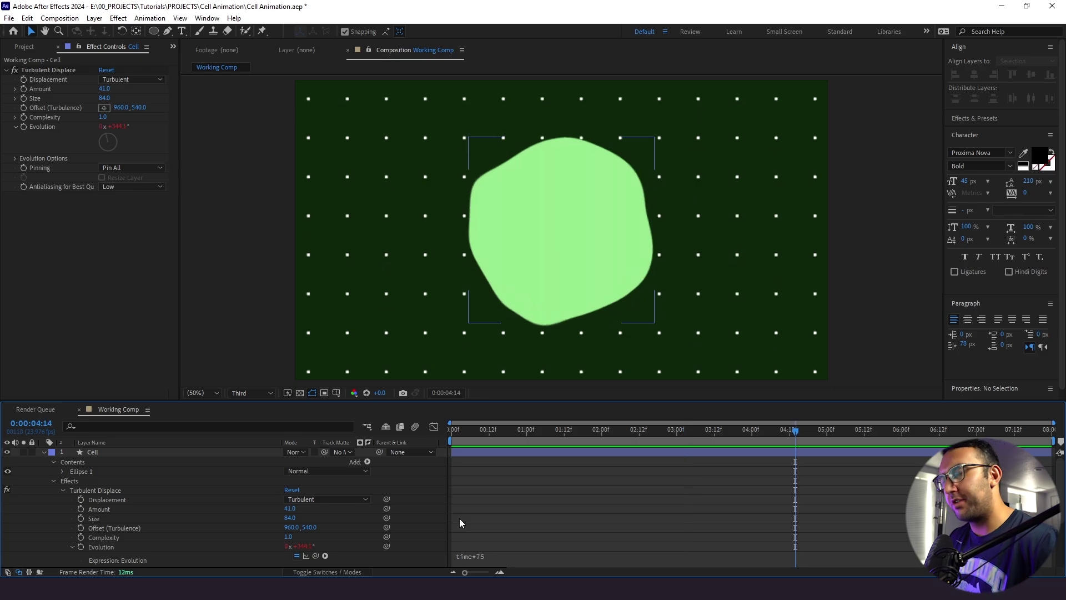
key("space")
left_click(44, 451)
left_click(54, 492)
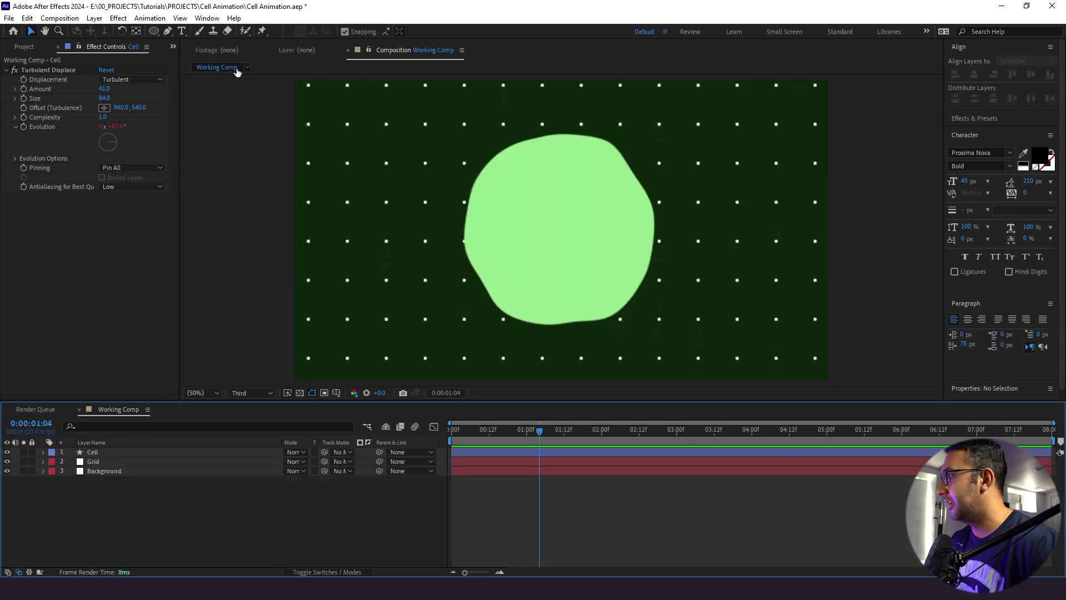
left_click(168, 31)
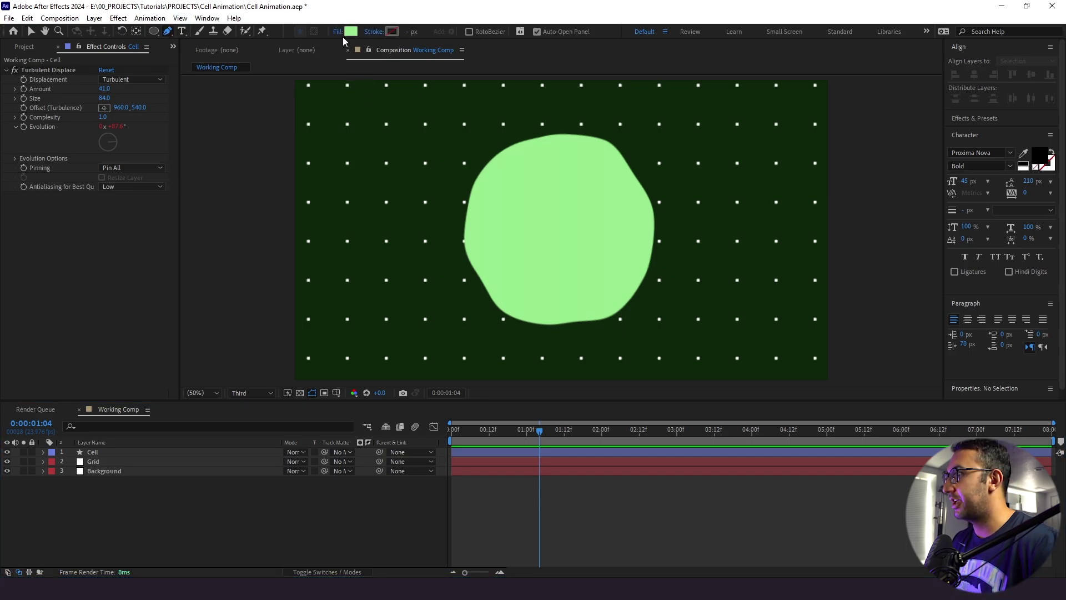
Draw a closed, rounded pen shape over the cell's lower left
left_click(399, 190)
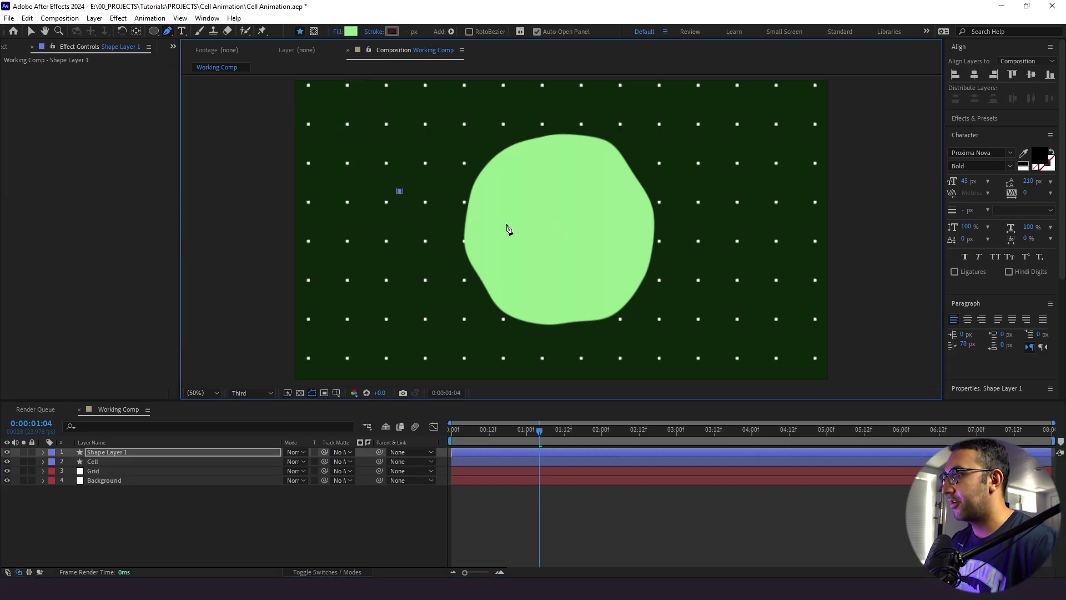
left_click_drag(507, 224, 512, 237)
left_click_drag(530, 287, 525, 345)
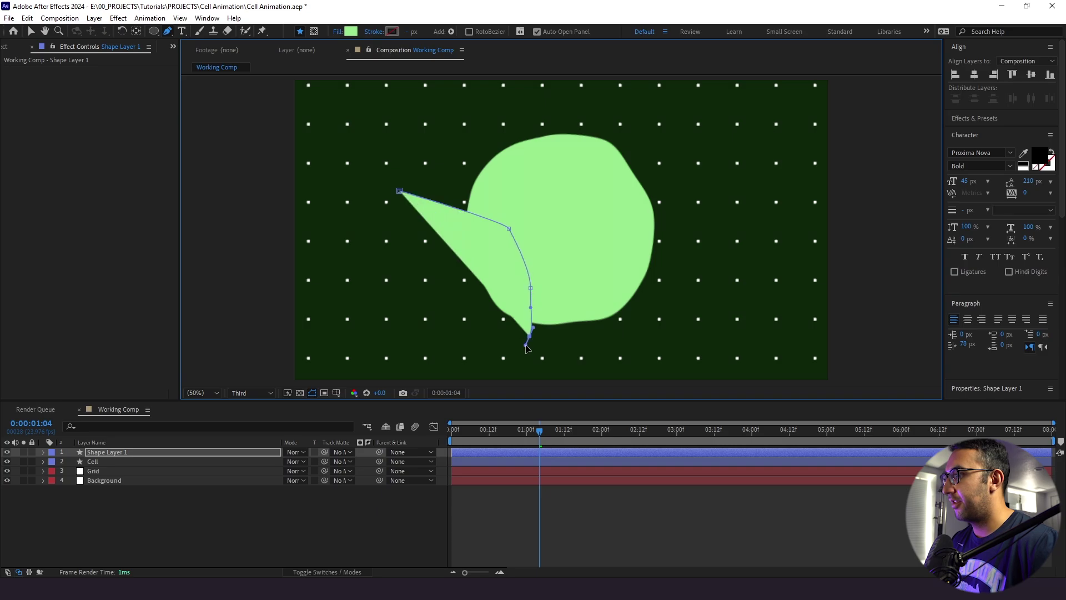
left_click(493, 362)
left_click(406, 358)
left_click_drag(361, 316, 360, 303)
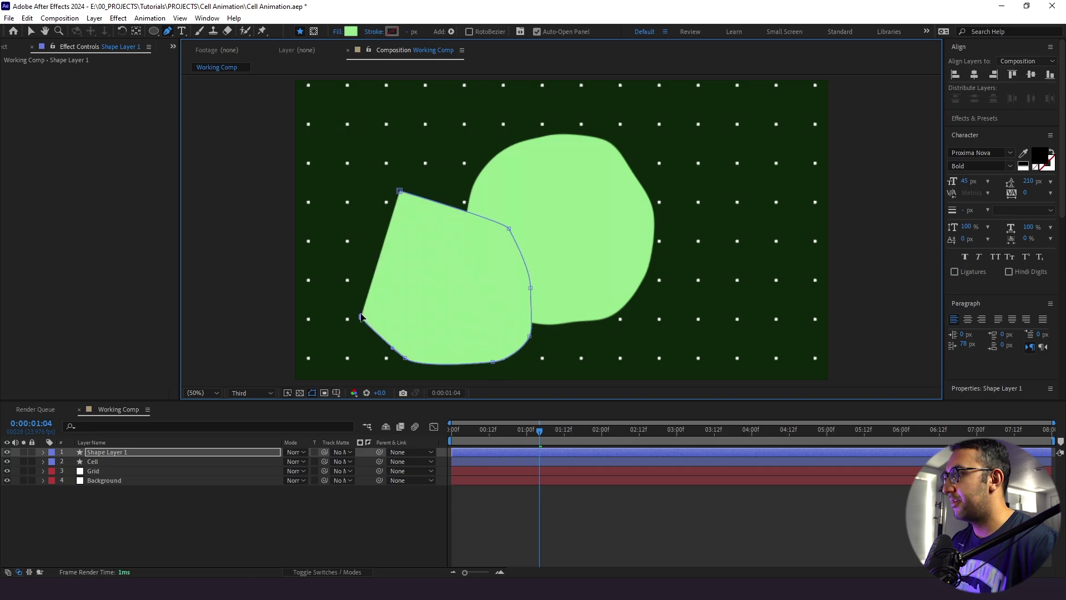
left_click(399, 190)
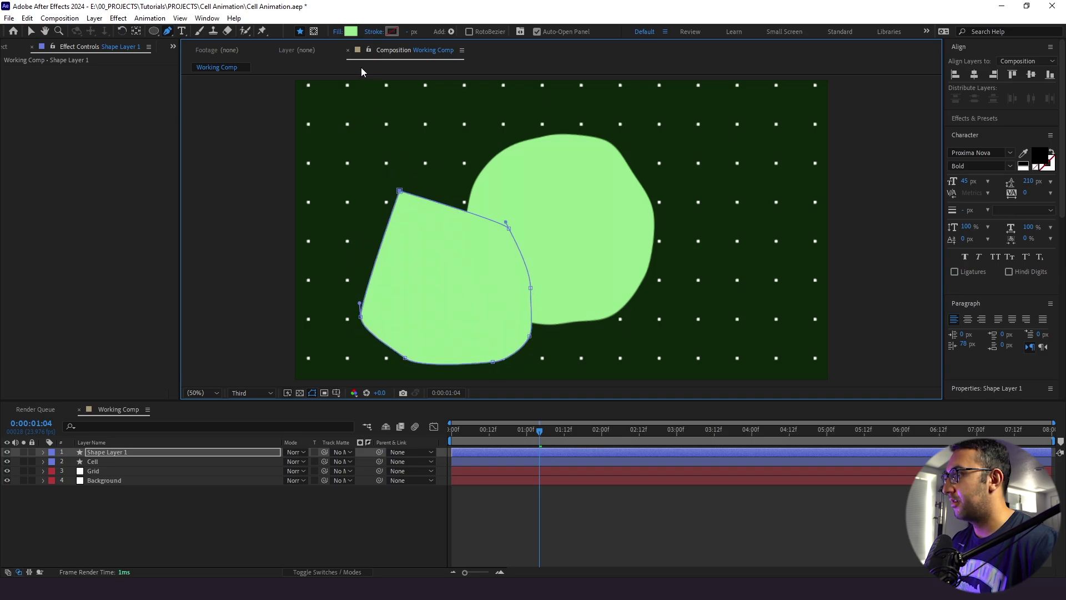
Fill the shape dark green 3F7738 and bulge its right edge outward
left_click(351, 31)
left_click_drag(785, 322, 790, 340)
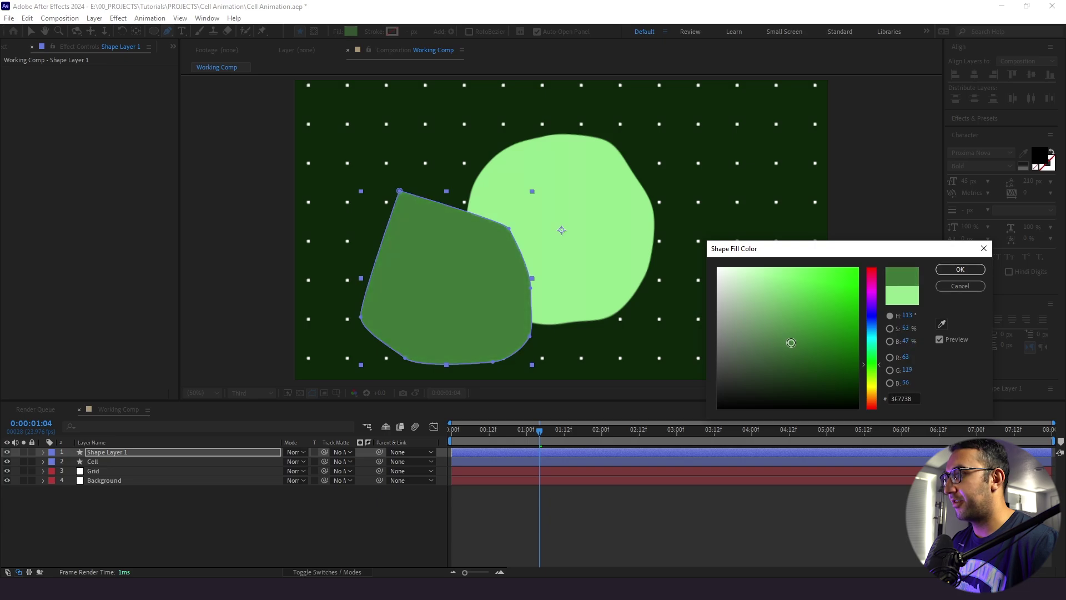
left_click(960, 269)
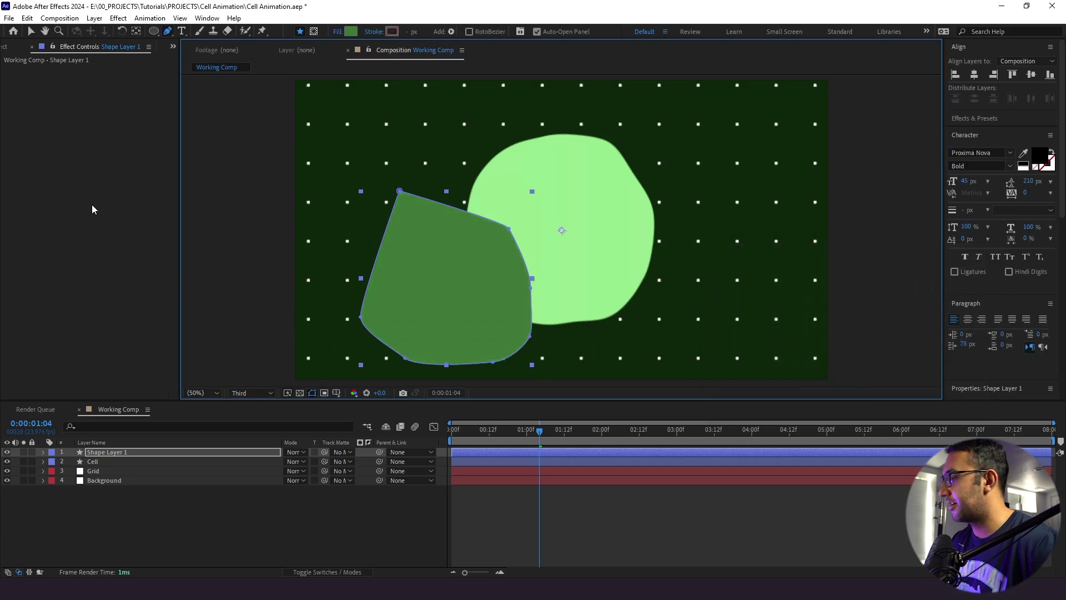
left_click(509, 228)
left_click_drag(532, 291, 547, 332)
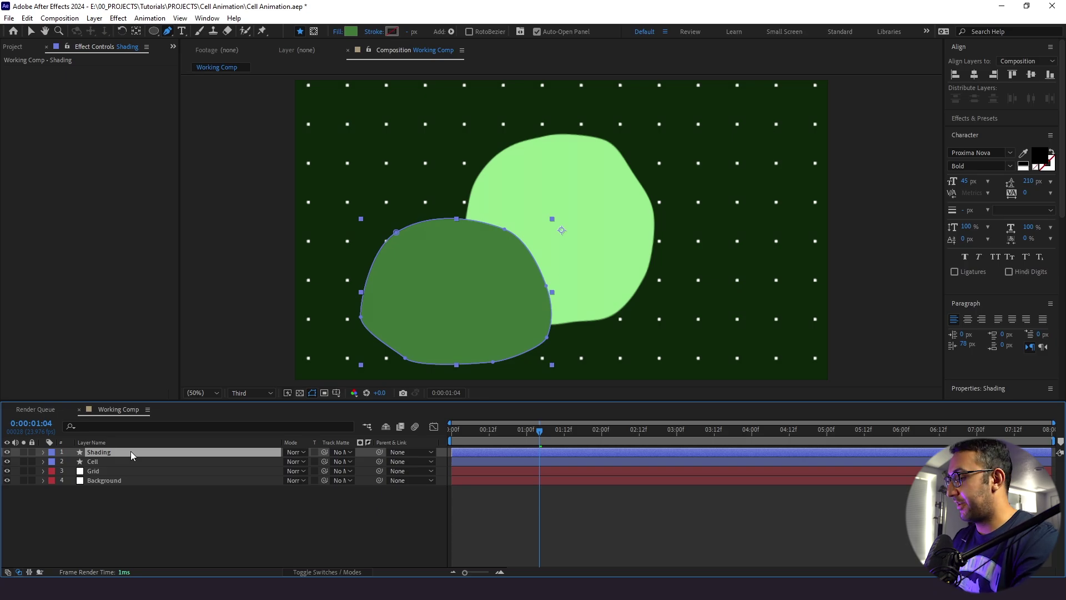
key("ctrl+space")
Add Roughen Edges (Border 150, Scale 10) to Shading and matte it to the Cell layer
type("rough")
key("Return")
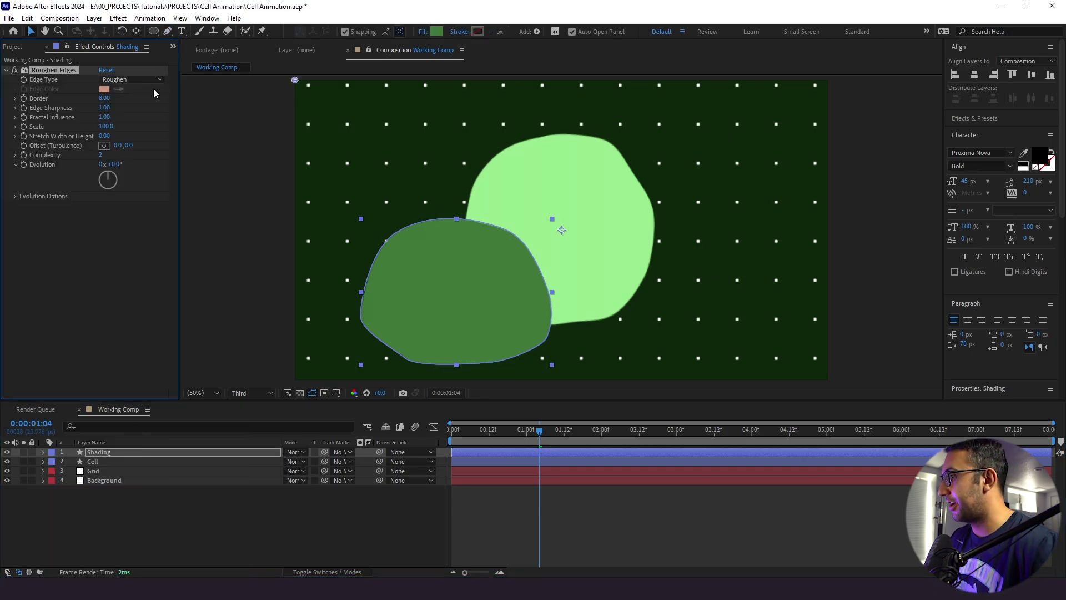
left_click(104, 98)
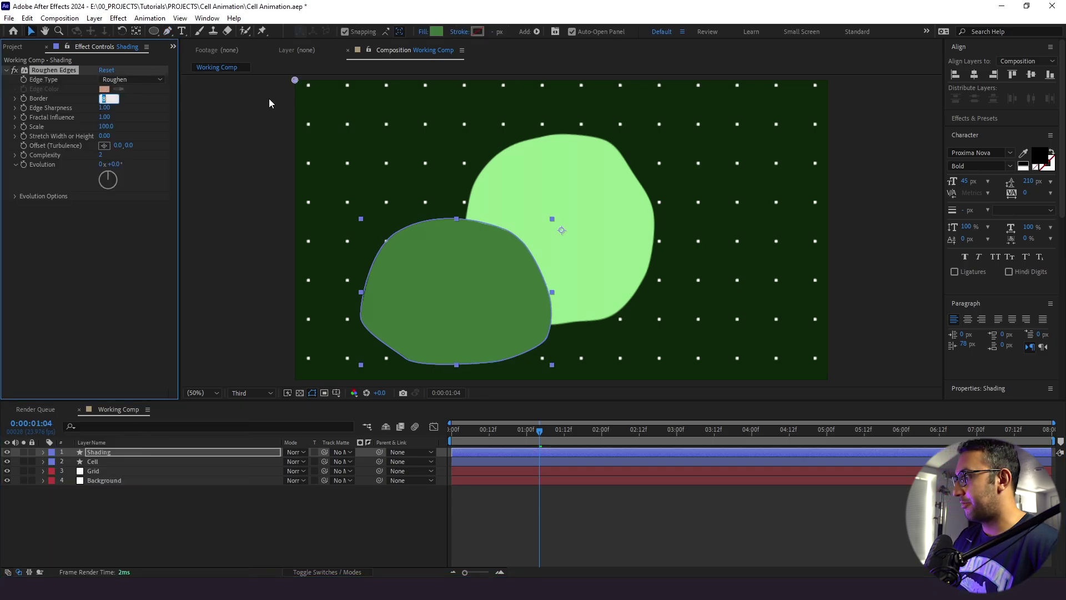
type("150")
key("Return")
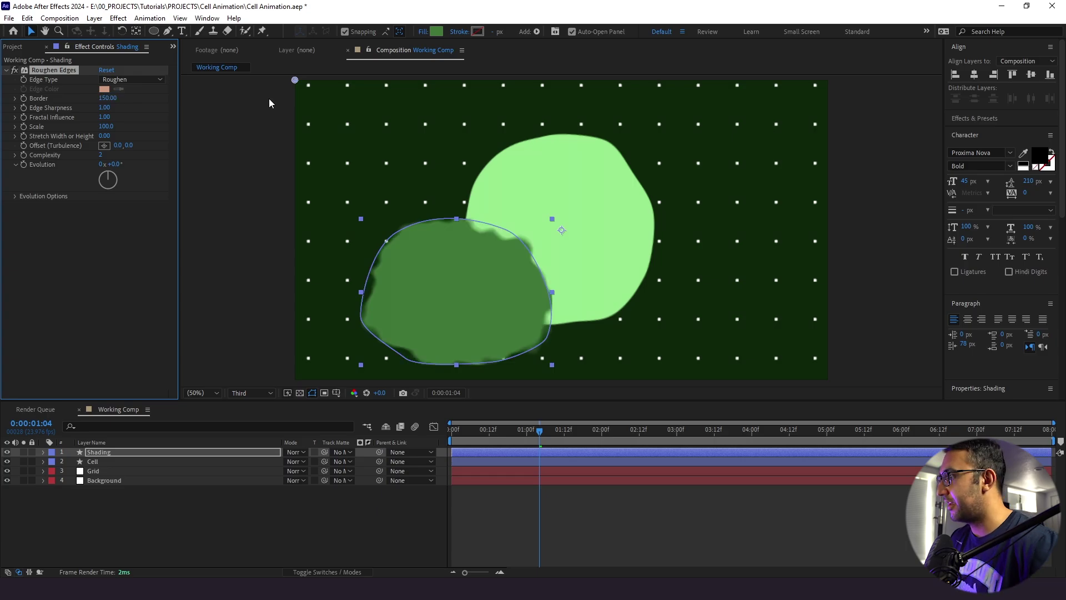
left_click(94, 178)
left_click(106, 126)
type("1")
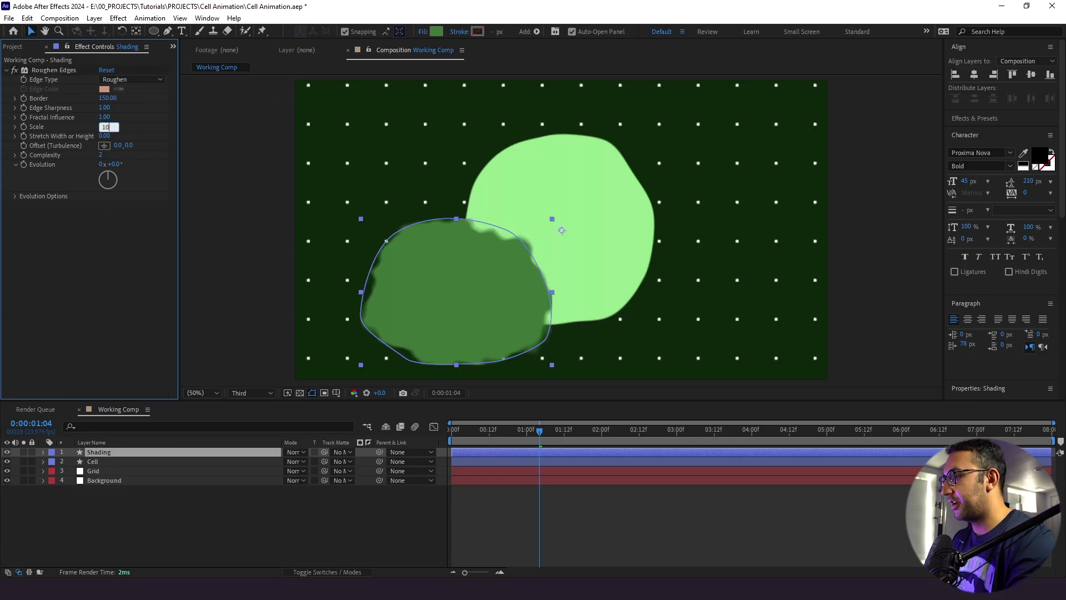
type("0")
key("Return")
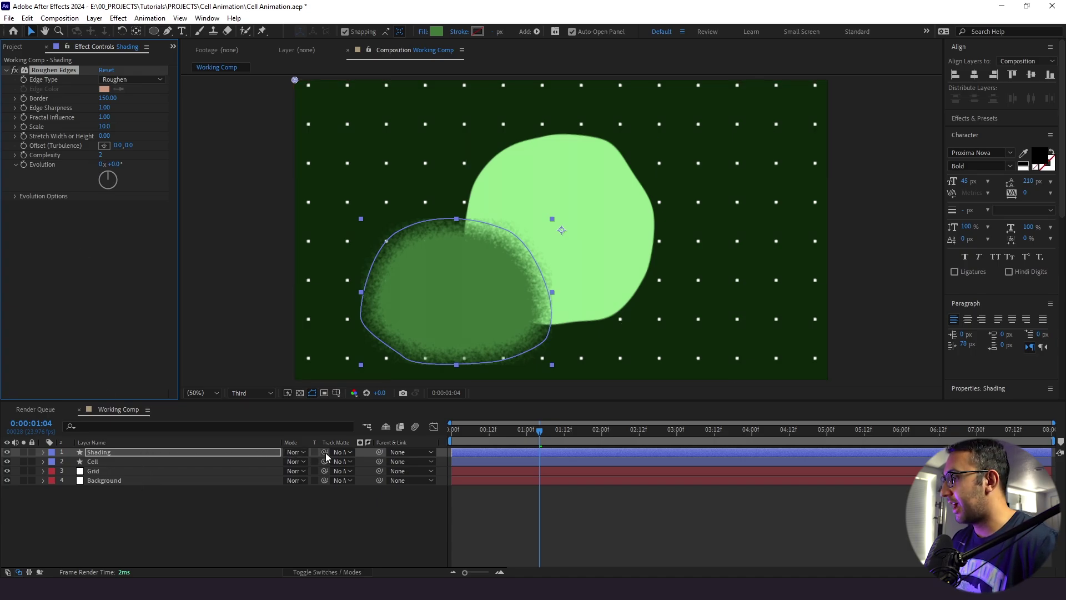
left_click_drag(325, 452, 217, 459)
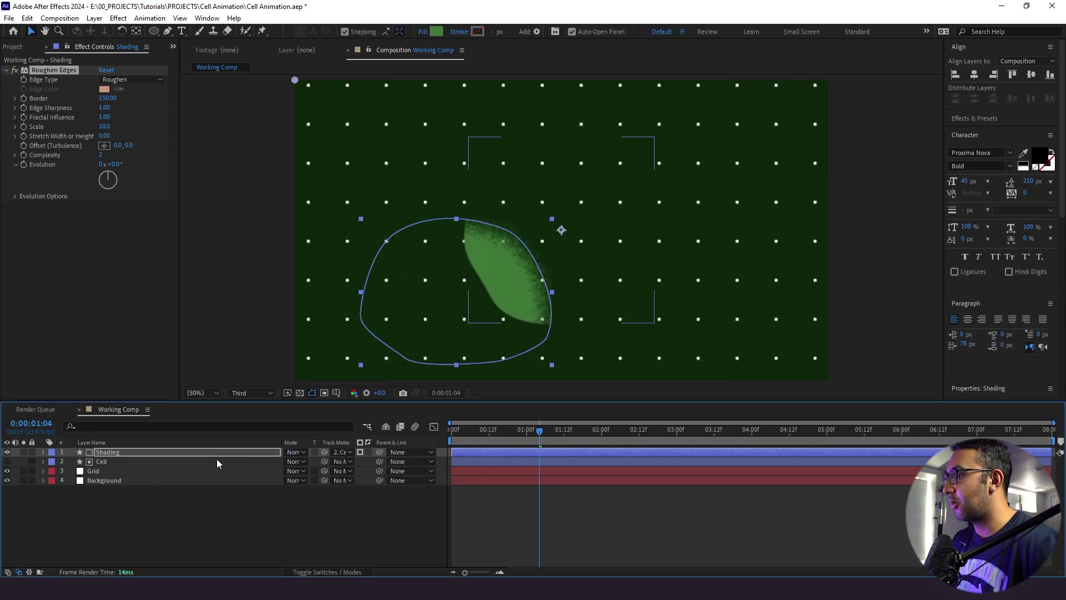
Copy the Cell layer's Turbulent Displace effect onto the Shading layer
left_click(6, 462)
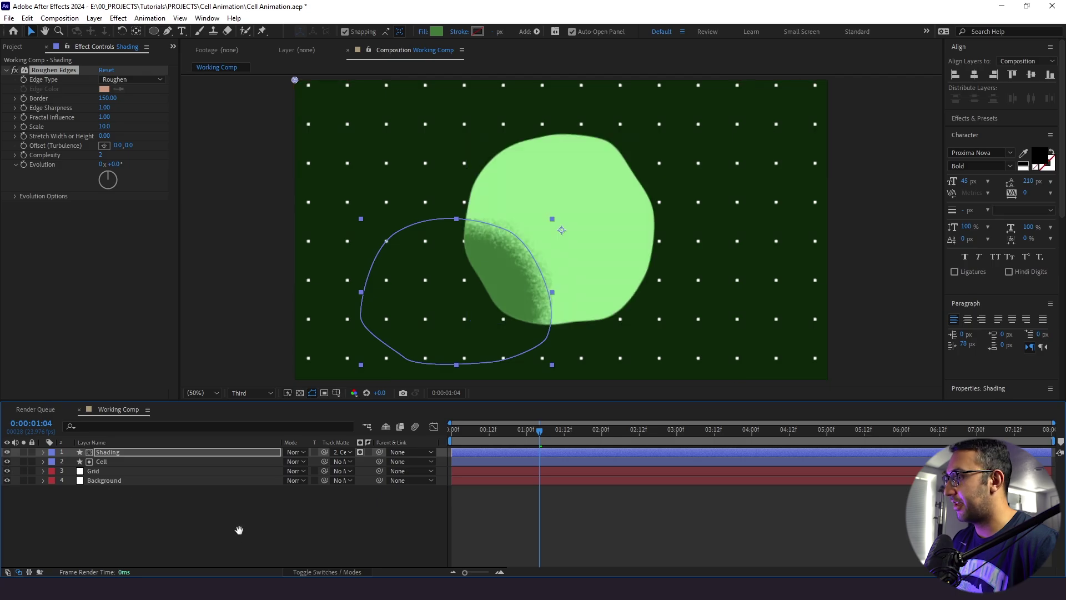
key("space")
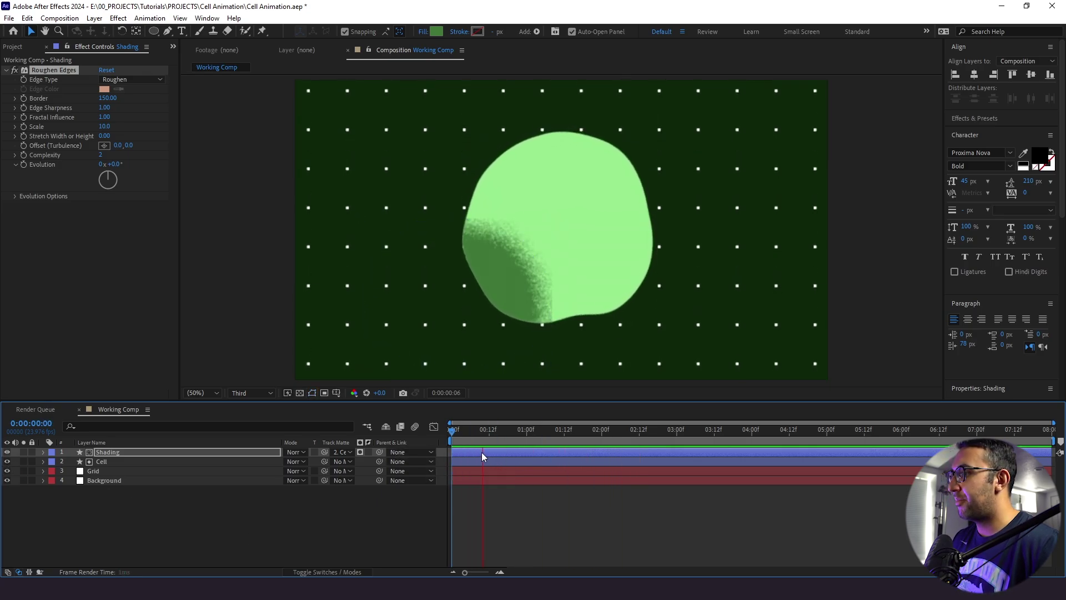
key("space")
key("space")
key("space")
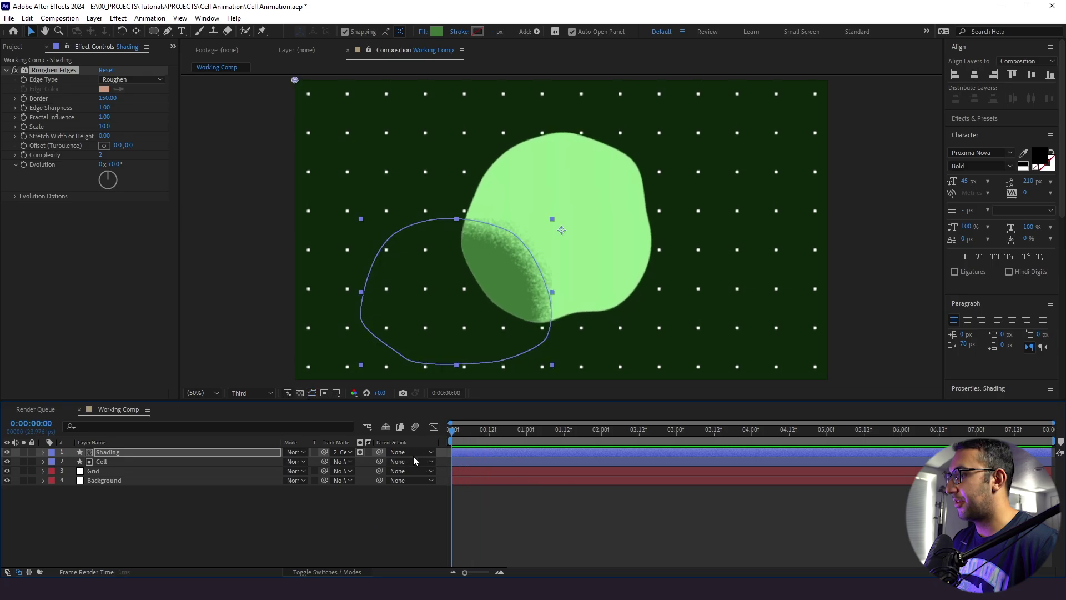
left_click(185, 464)
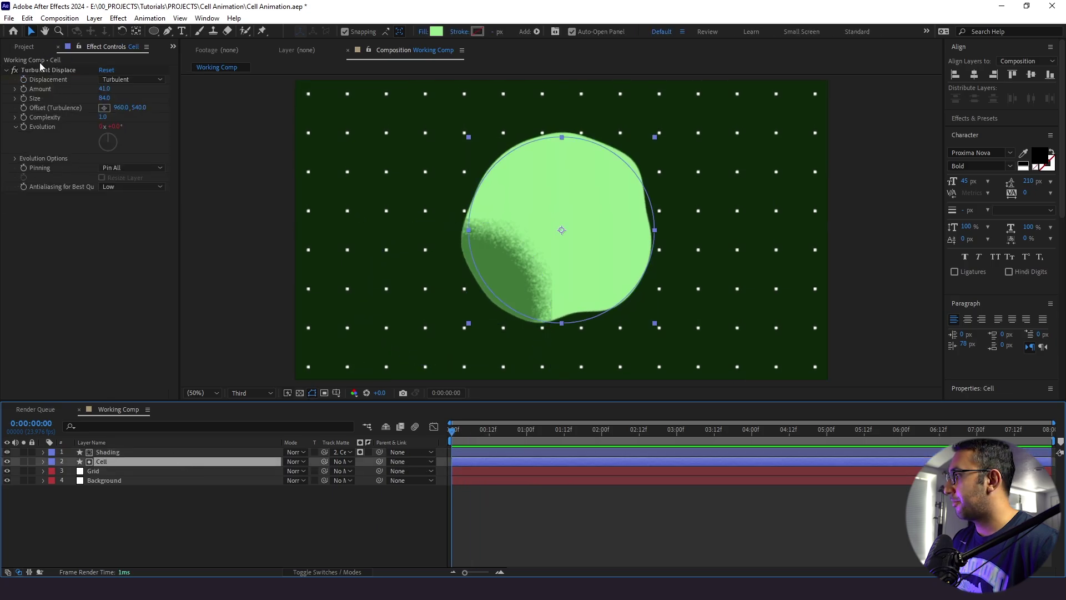
left_click(42, 70)
key("ctrl+c")
left_click(183, 452)
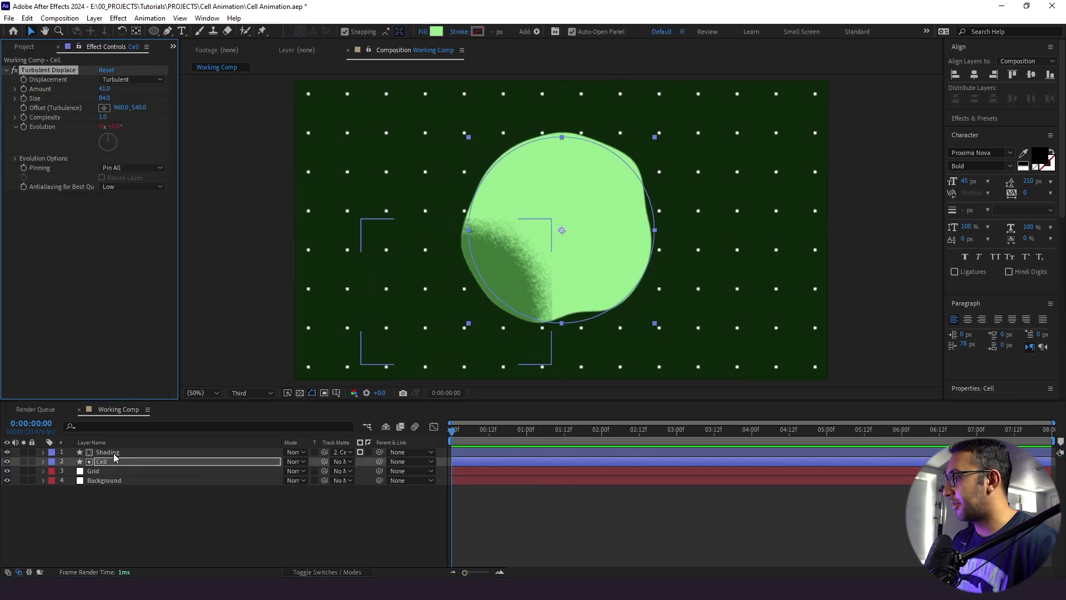
key("ctrl+v")
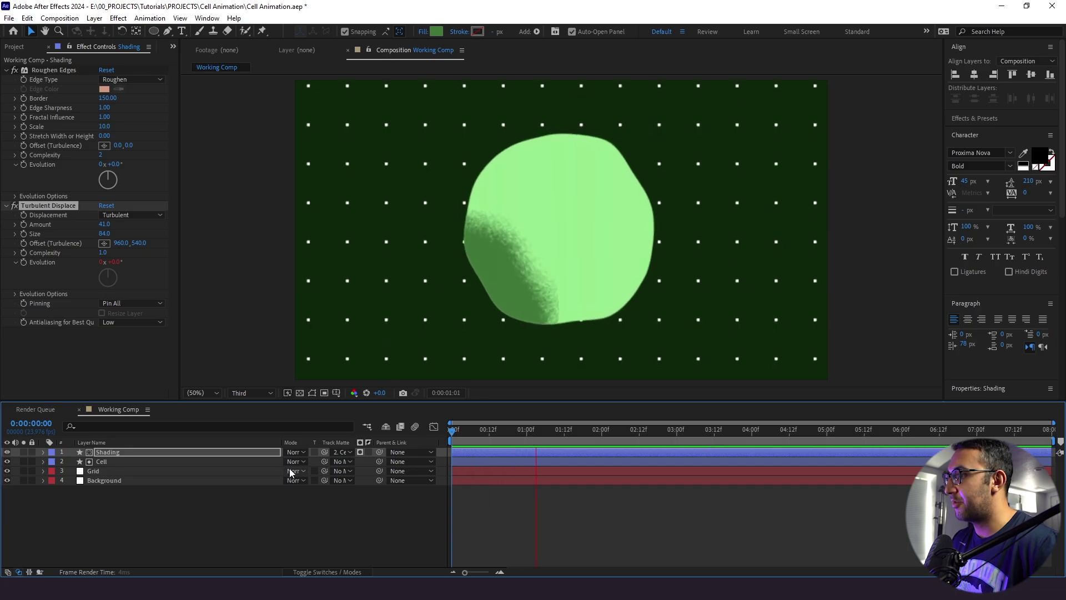
Parent the Shading layer to the Cell layer
left_click(101, 461)
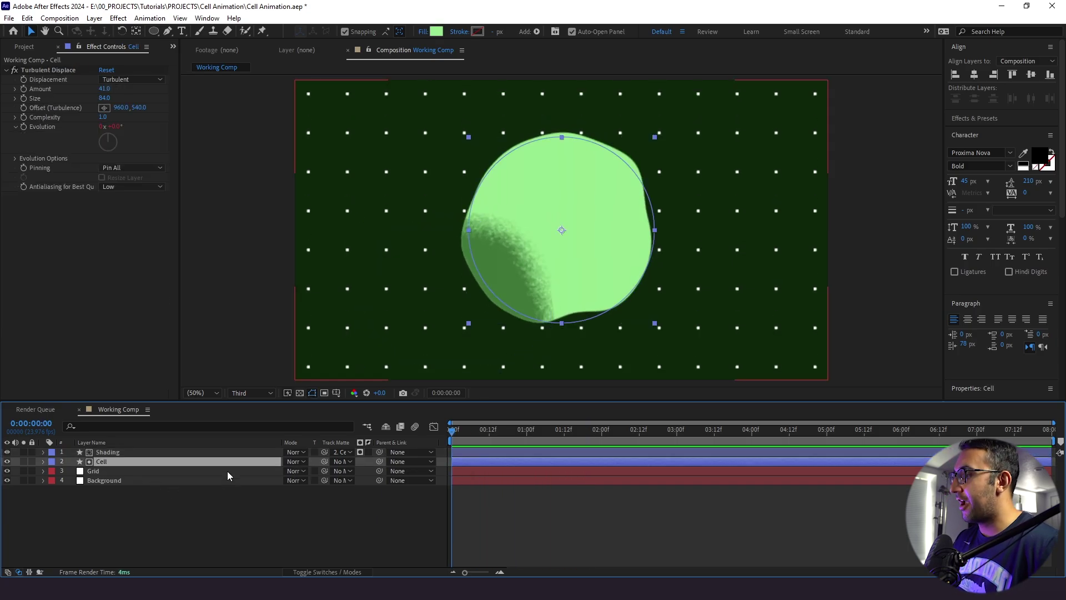
left_click(218, 451)
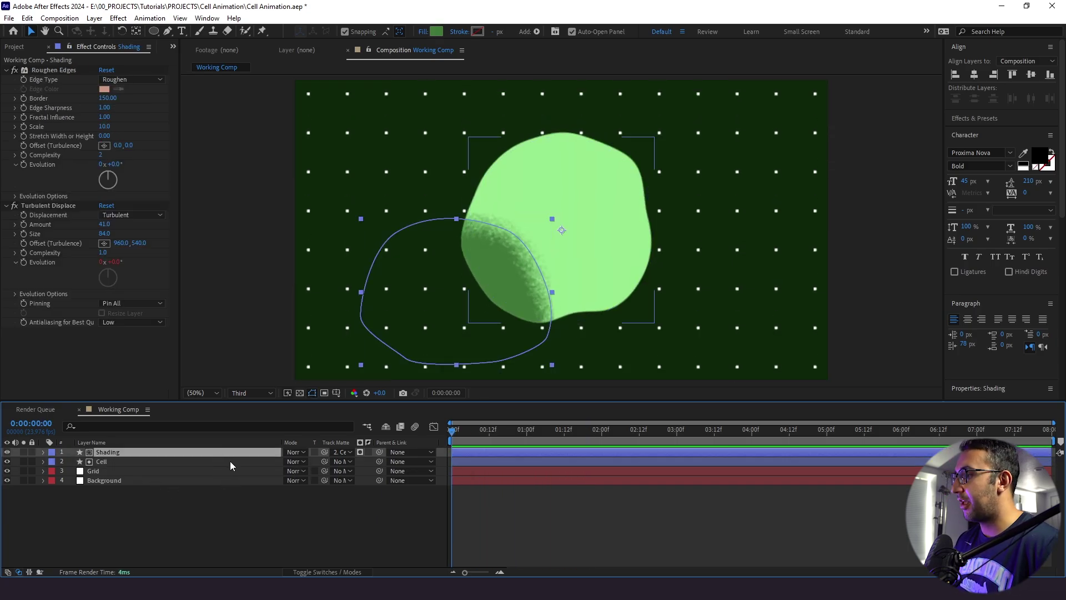
left_click_drag(380, 452, 158, 464)
Centre the Cell layer horizontally in the composition
left_click(158, 463)
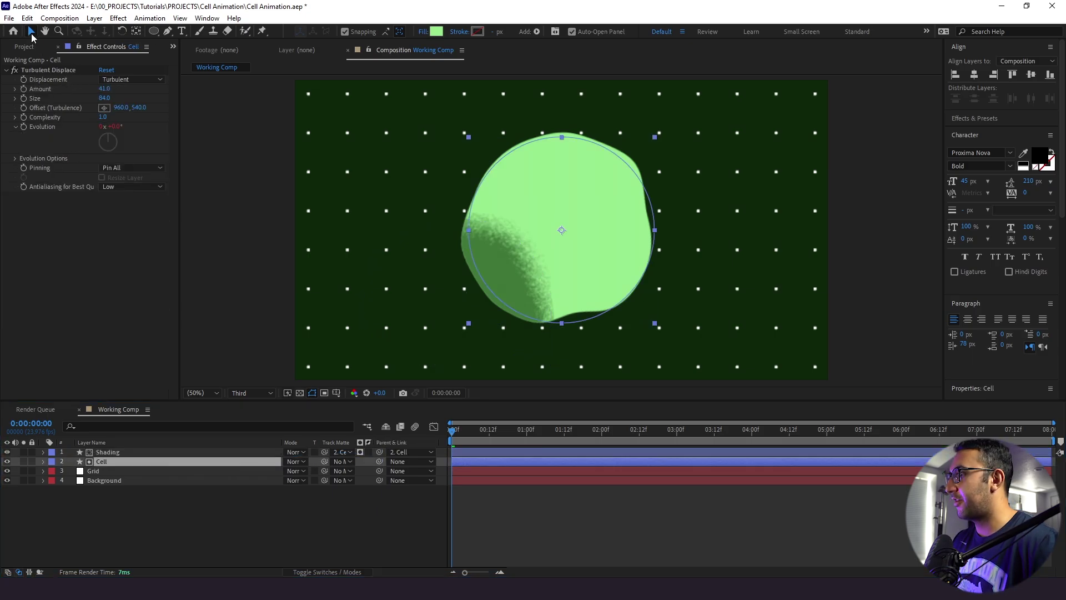
key("shift+Left")
key("shift+Left")
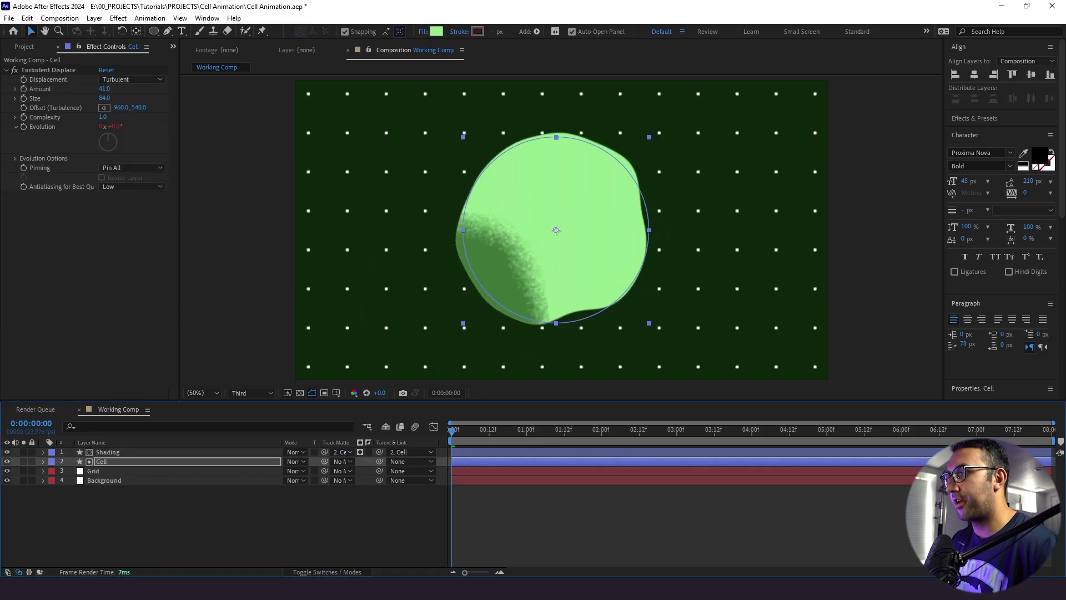
left_click(975, 74)
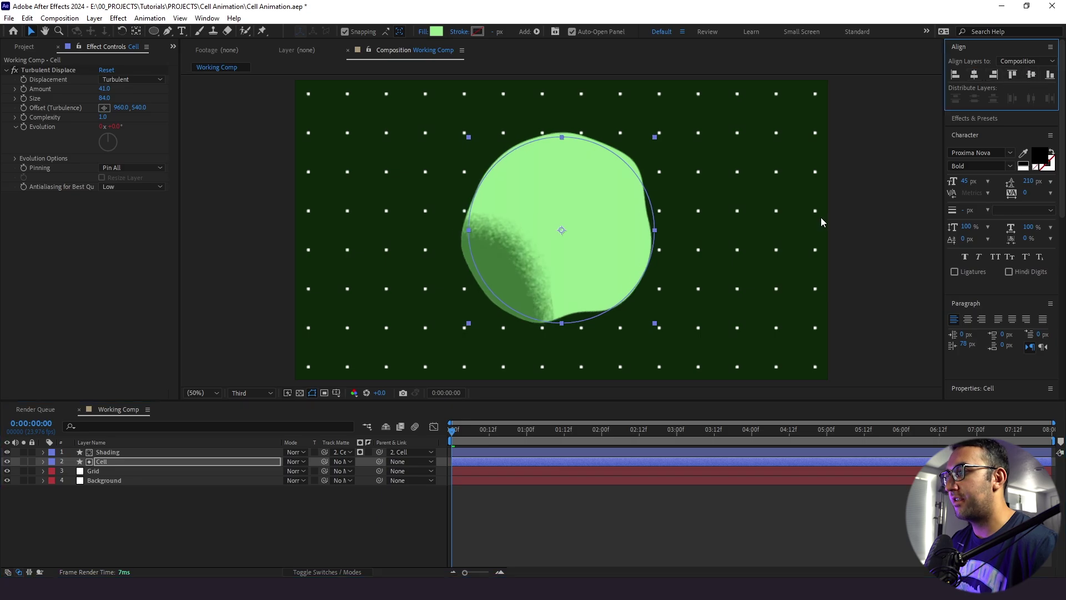
left_click(129, 451)
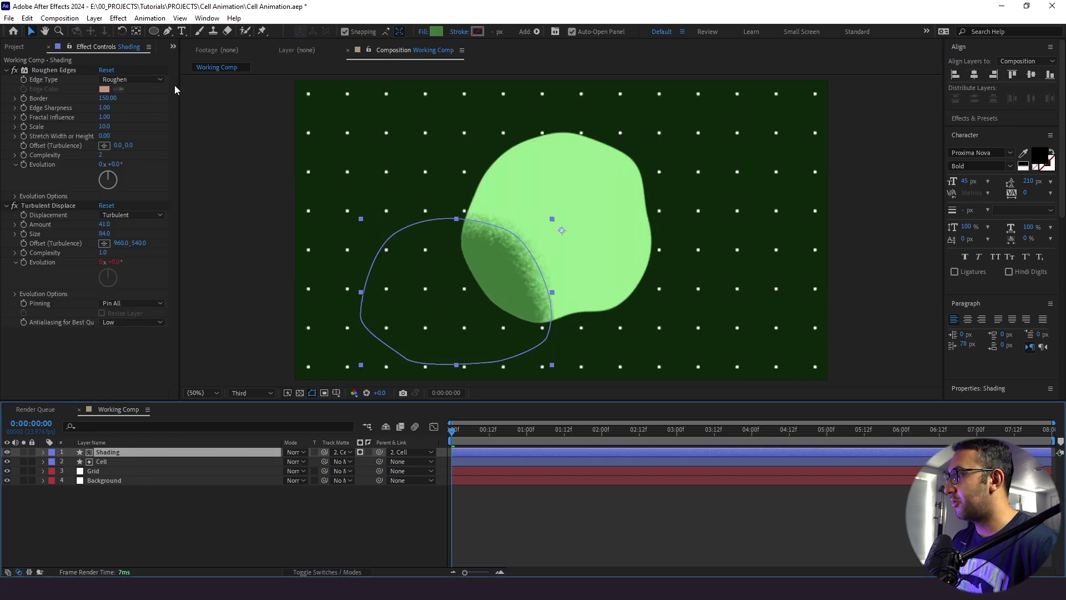
Lower Roughen Edges Border to 127.20 and flatten the shading into a band under the cell's bottom
left_click_drag(98, 96, 88, 102)
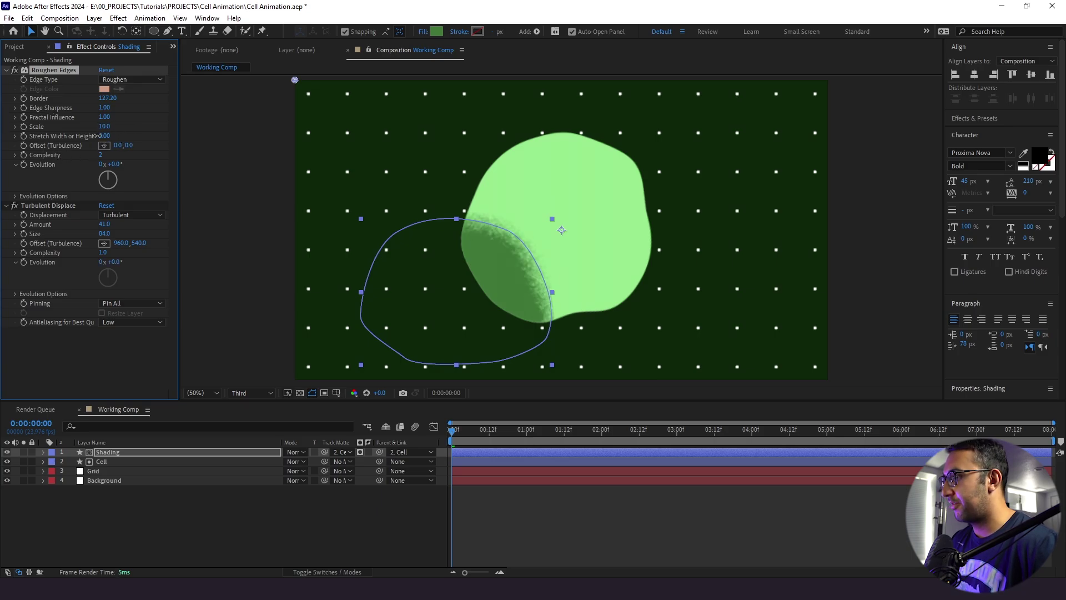
left_click_drag(454, 222, 455, 227)
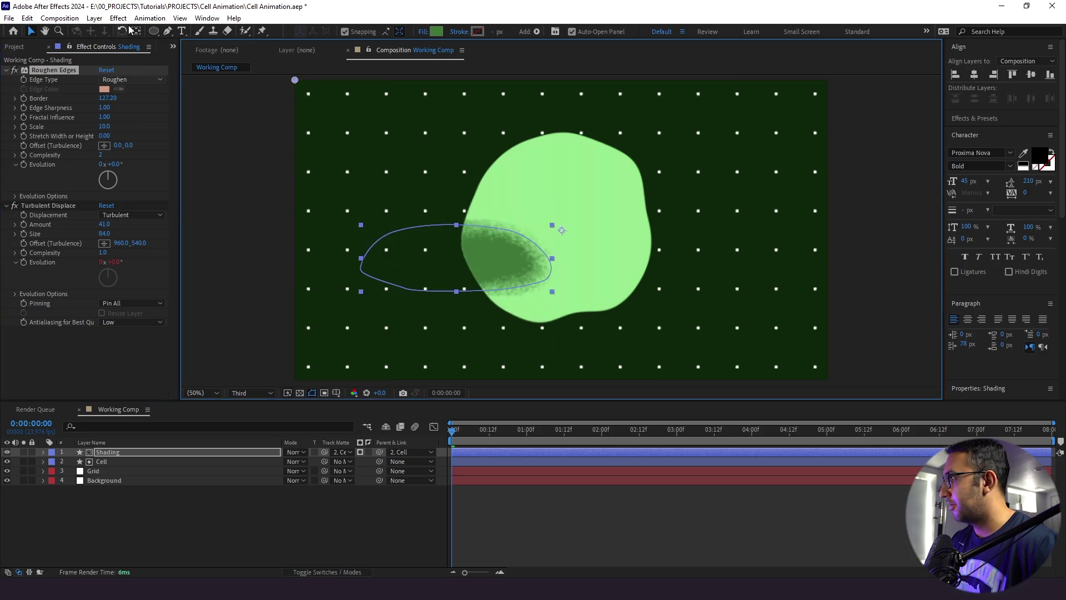
left_click(168, 33)
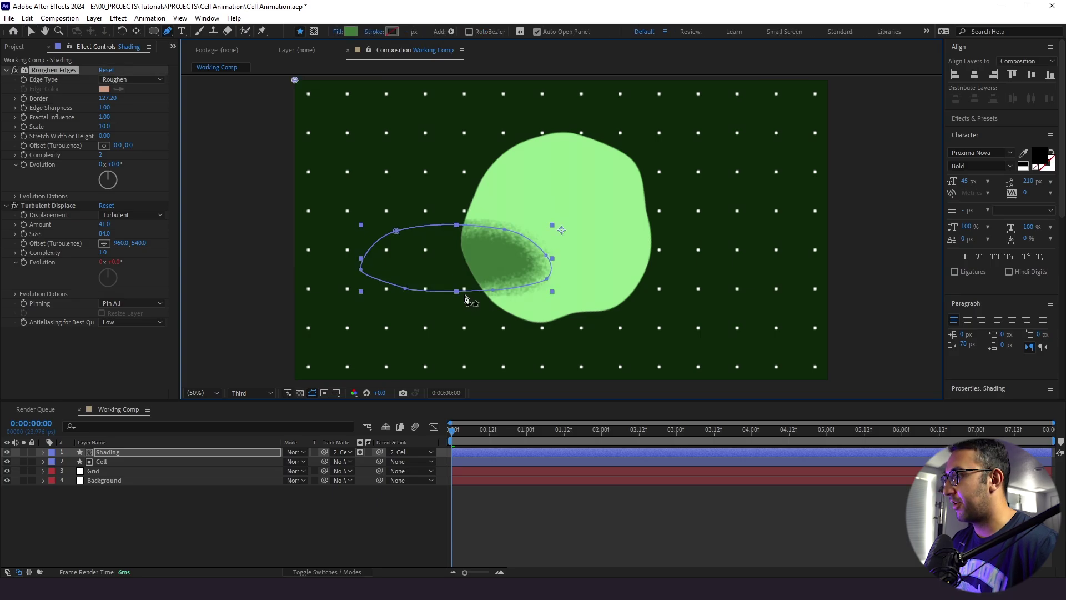
left_click(31, 31)
double_click(503, 275)
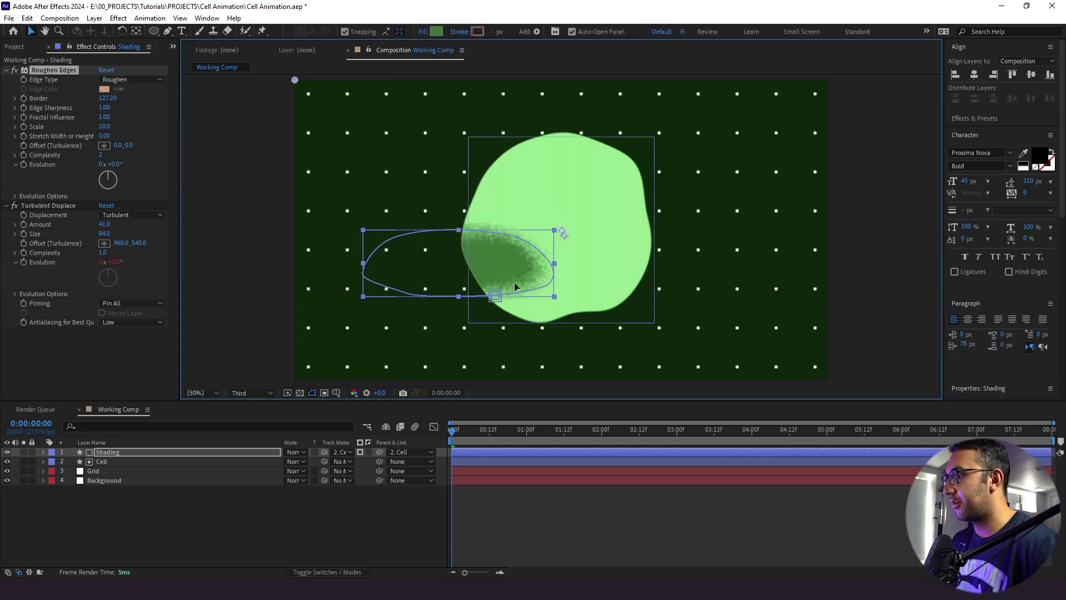
mouse_move(504, 275)
left_mouse_down()
mouse_move(580, 333)
mouse_move(596, 319)
left_mouse_up()
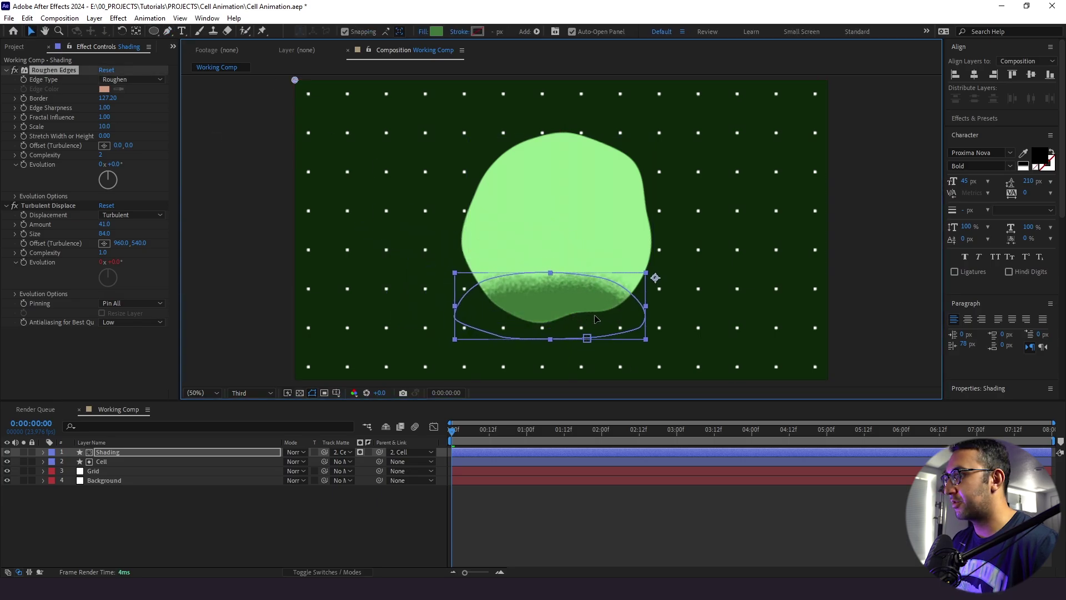
left_click(516, 524)
key("space")
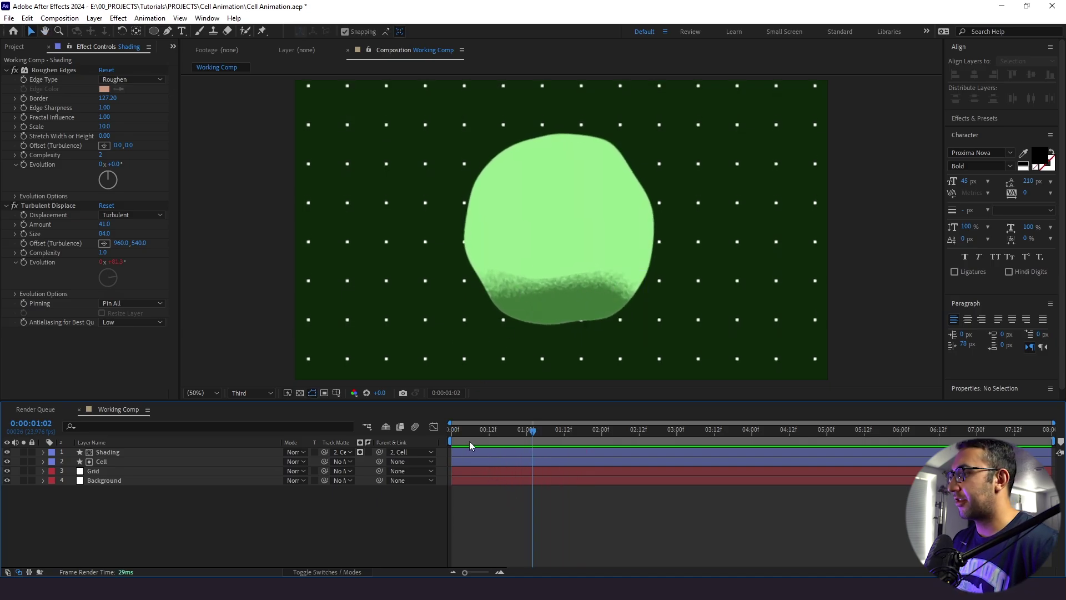
Drive Shading's Roughen Edges Evolution with a time*100 expression and preview it
left_click(109, 179)
left_click_drag(110, 179, 107, 204)
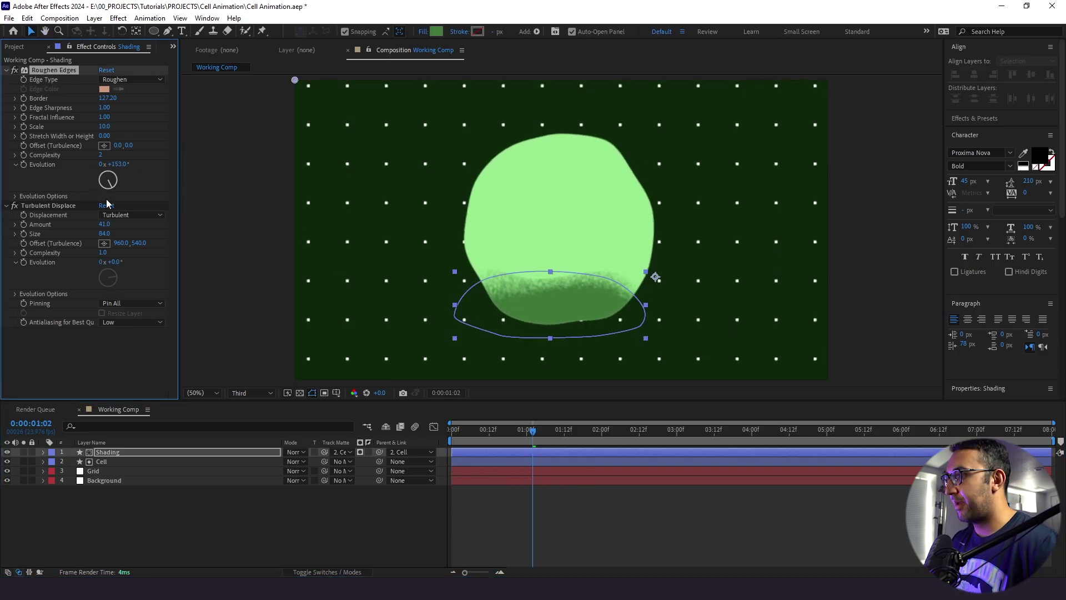
key("ctrl+z")
key("ctrl+z")
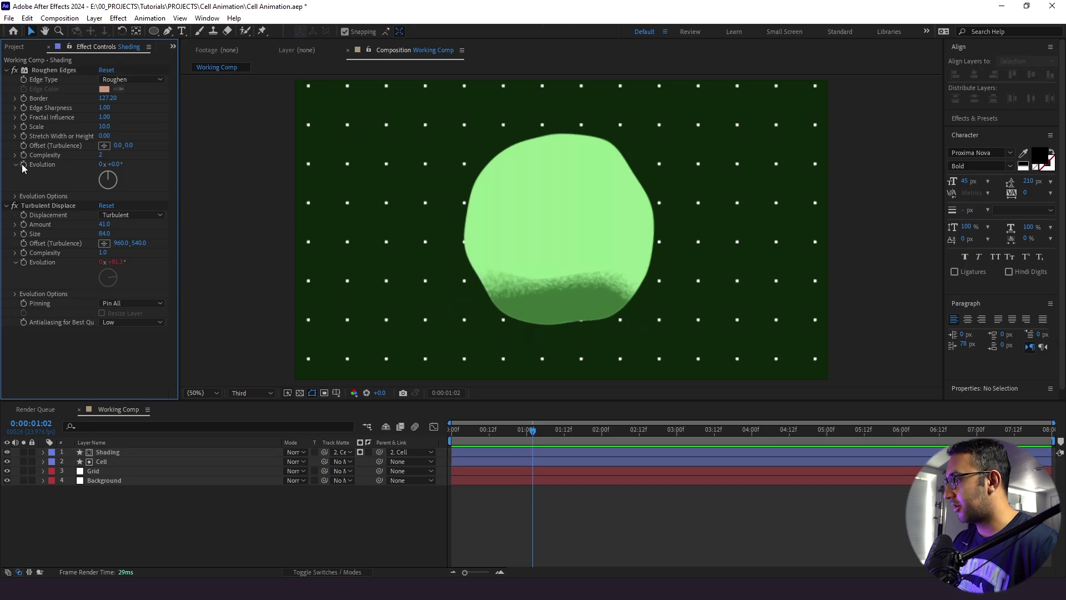
left_click(23, 165, "alt")
type("time*100")
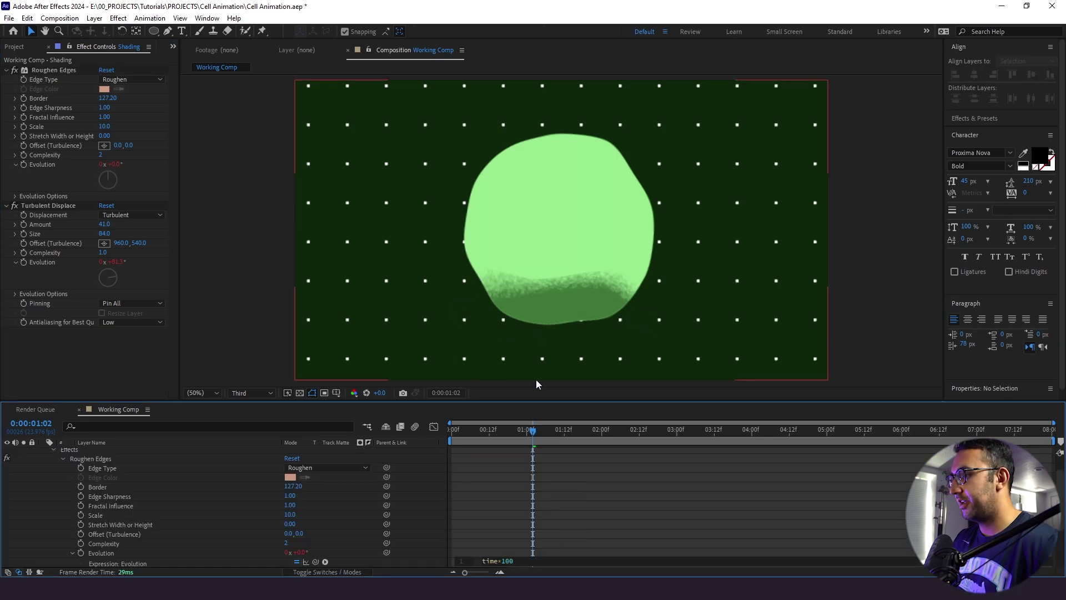
left_click(608, 483)
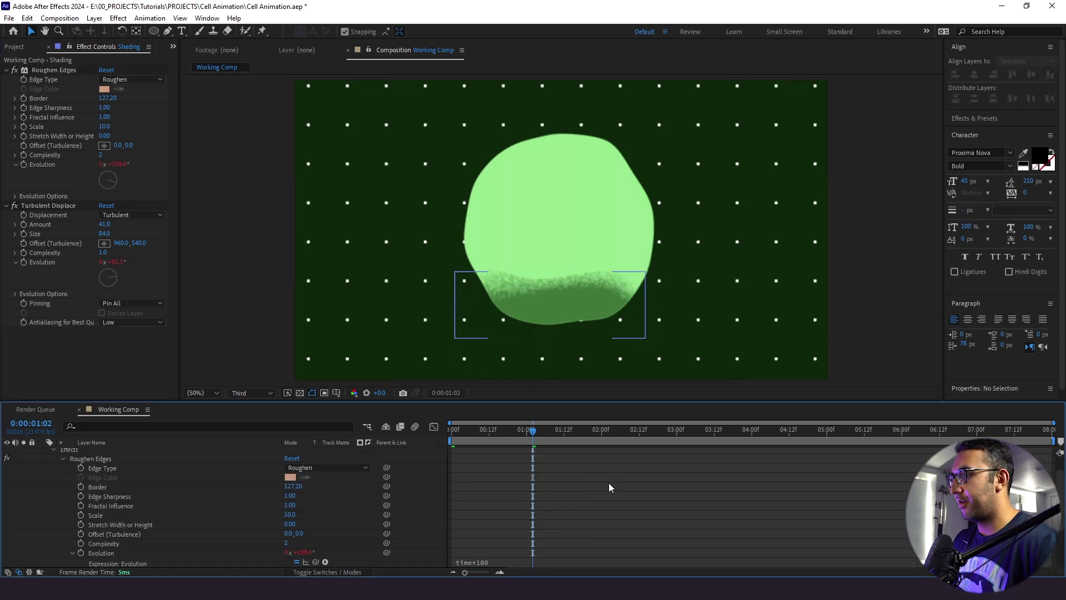
key("space")
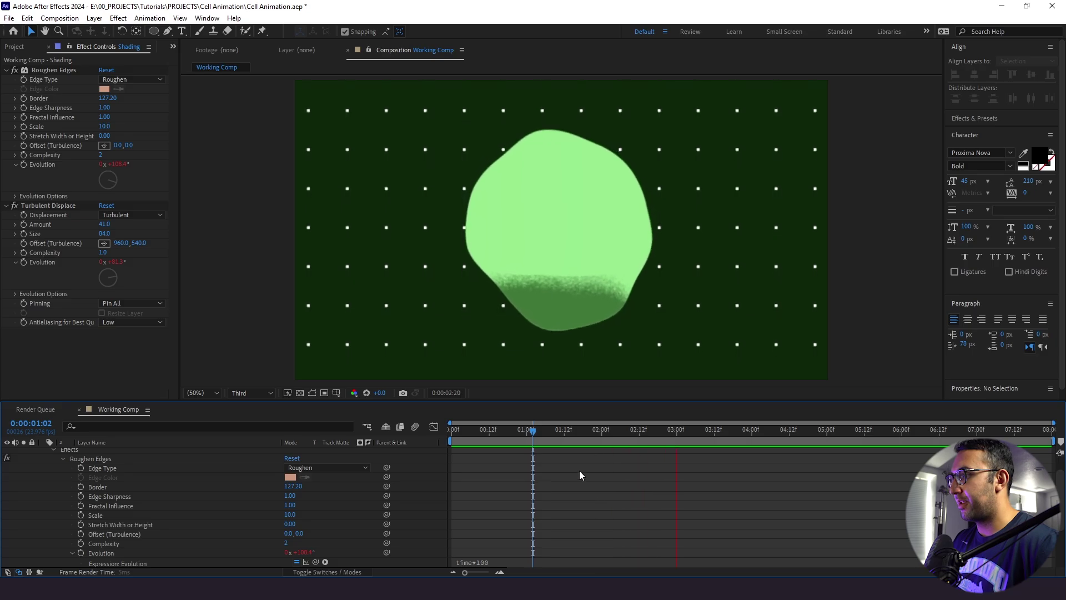
key("space")
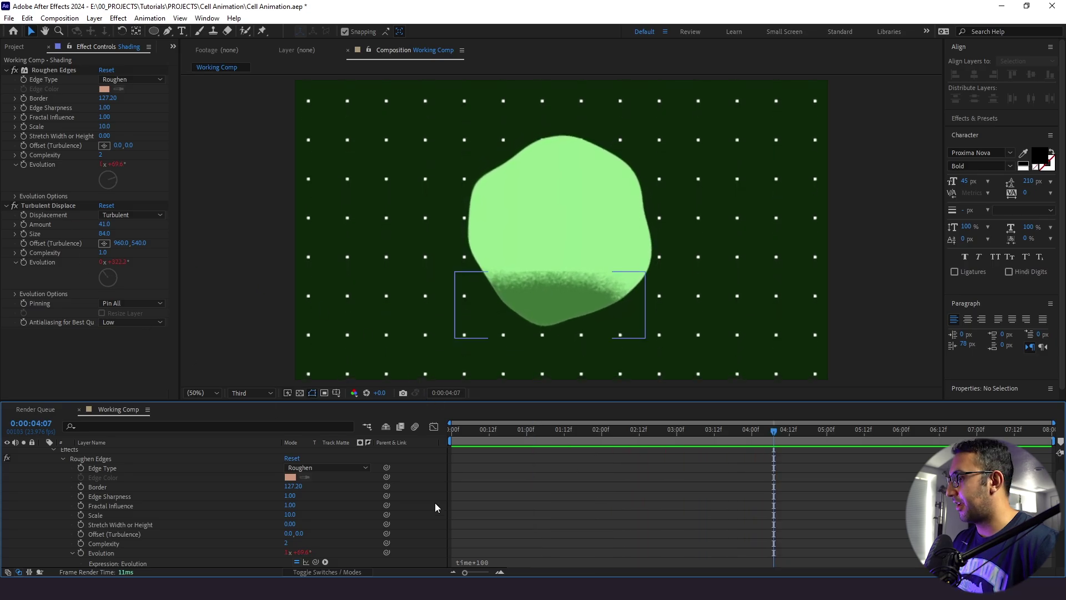
Speed the Evolution expression up to time*1000 and preview the result
left_click(488, 557)
type("0")
left_click(553, 493)
key("space")
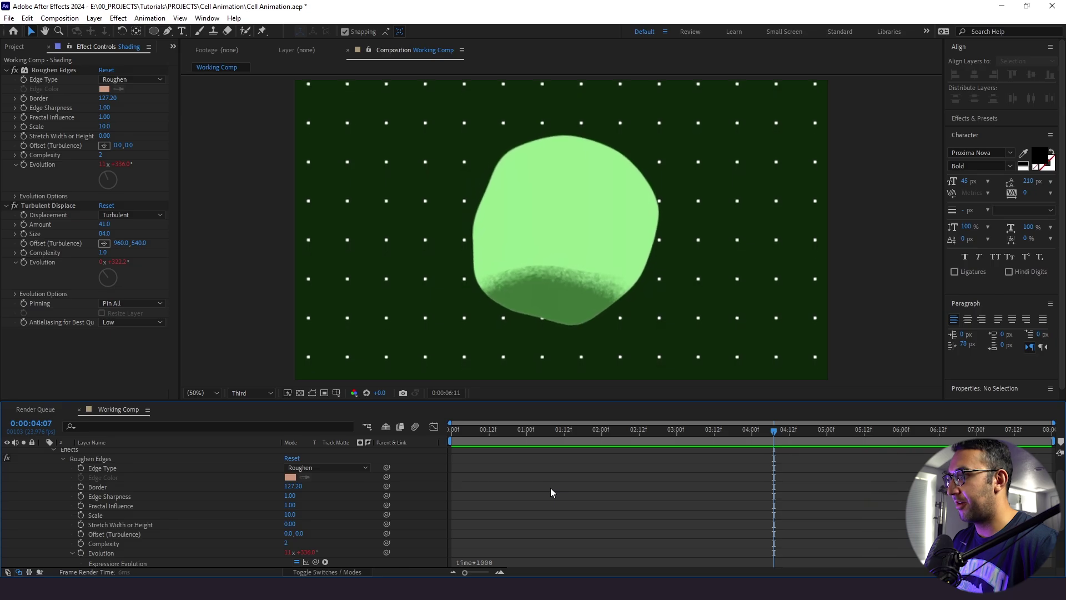
key("space")
Settle the Evolution expression at time*500, preview, and collapse the Shading layer
left_click(518, 561)
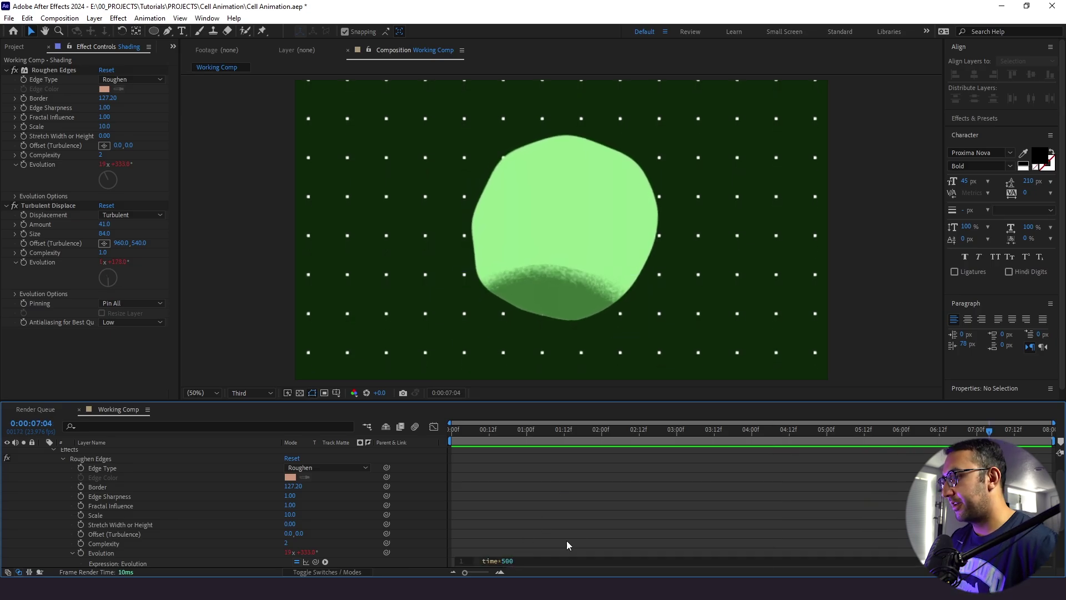
type("500")
left_click(578, 509)
key("space")
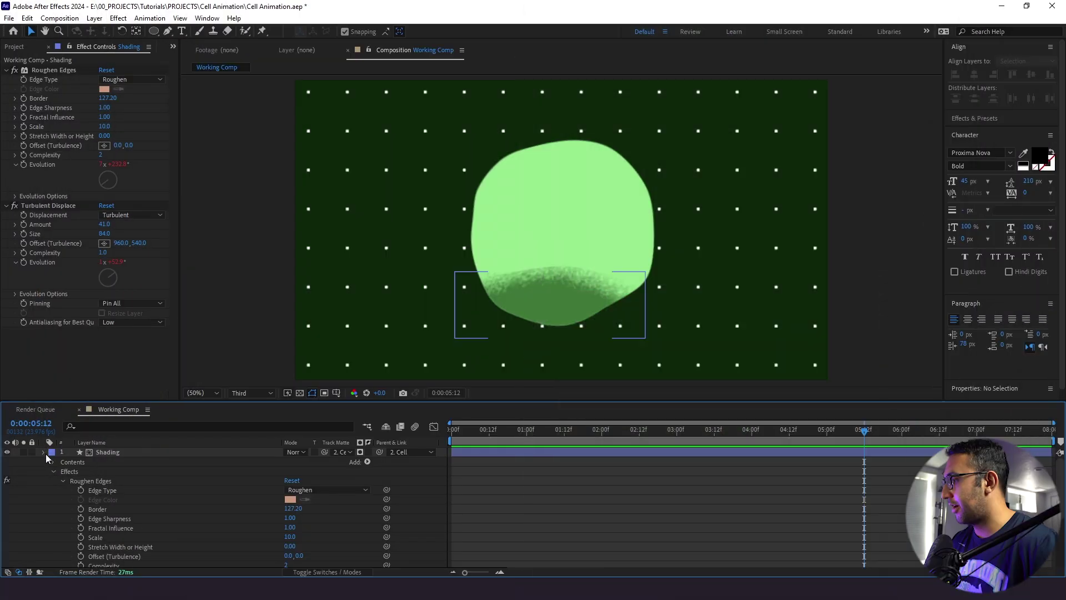
left_click(43, 452)
left_click(60, 18)
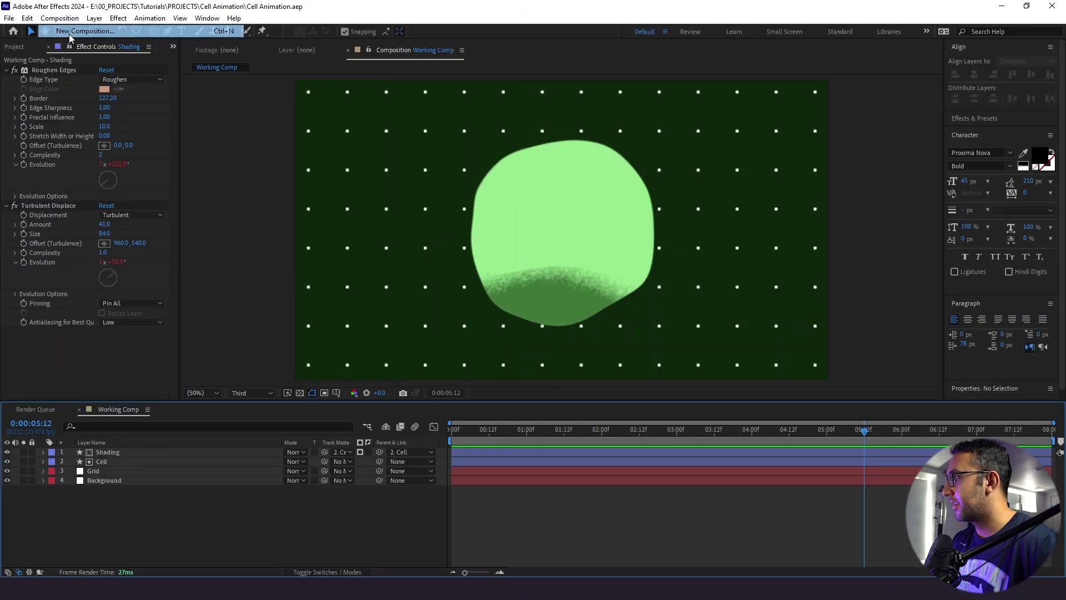
Create a new composition named Cell Insides
left_click(69, 33)
type("Cell Insides")
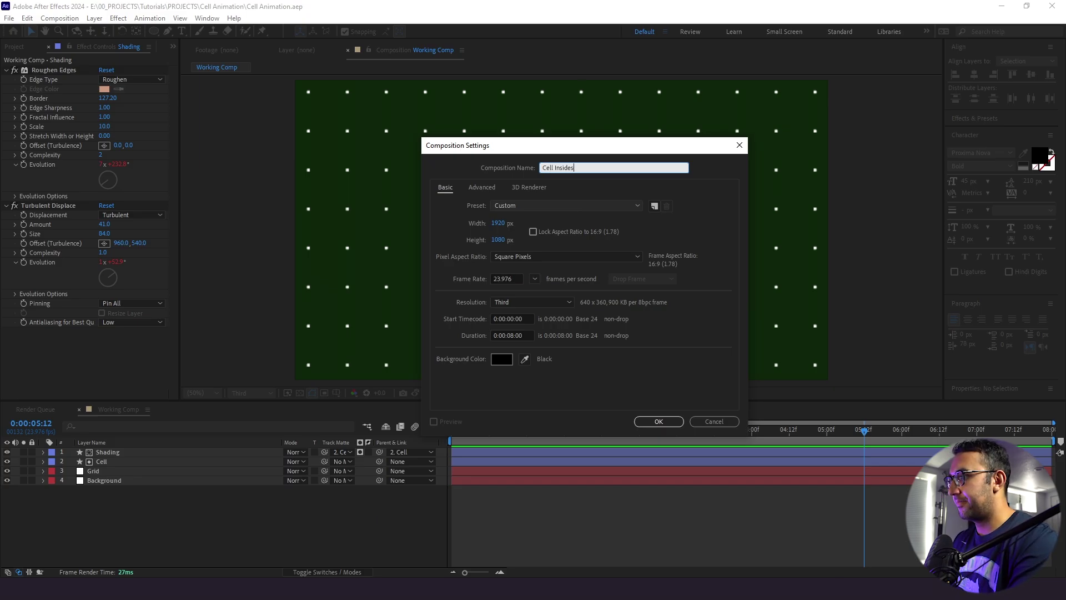
key("Return")
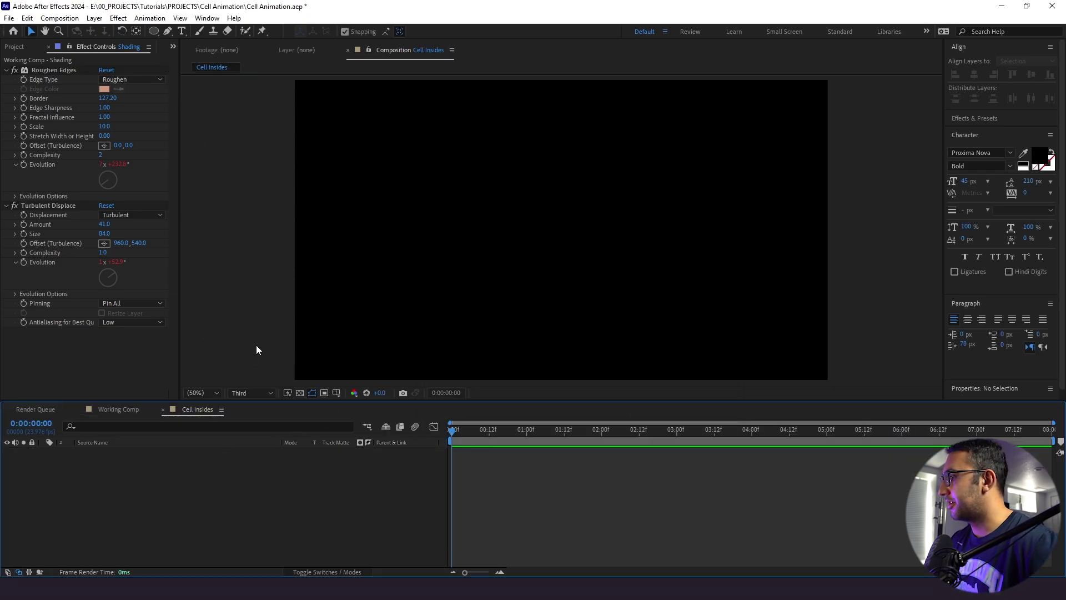
Draw a circle near the frame centre and give it a white fill
left_click(154, 31)
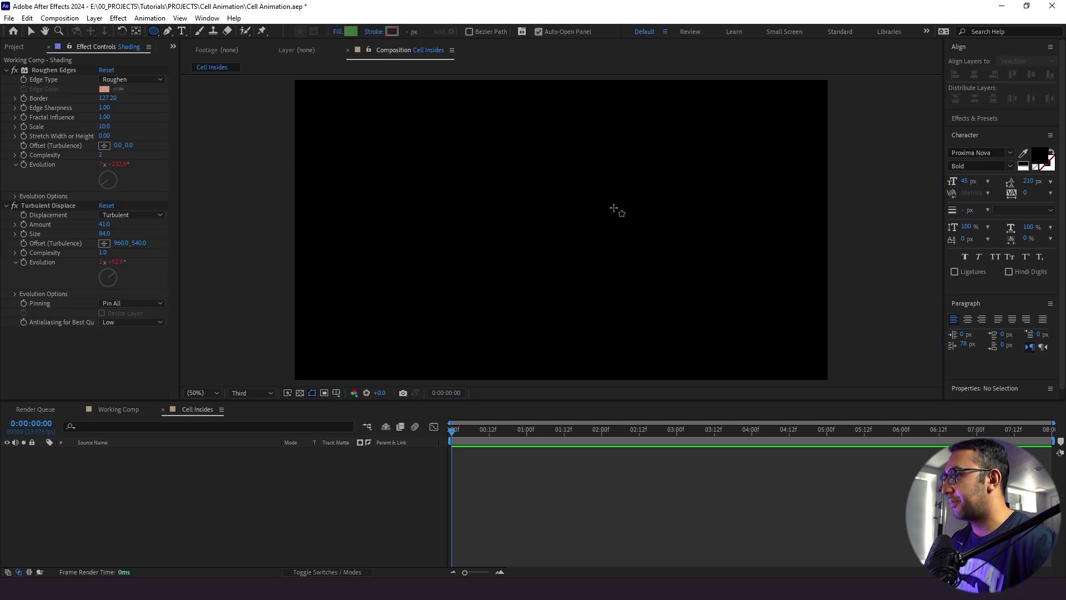
left_click_drag(614, 167, 550, 232)
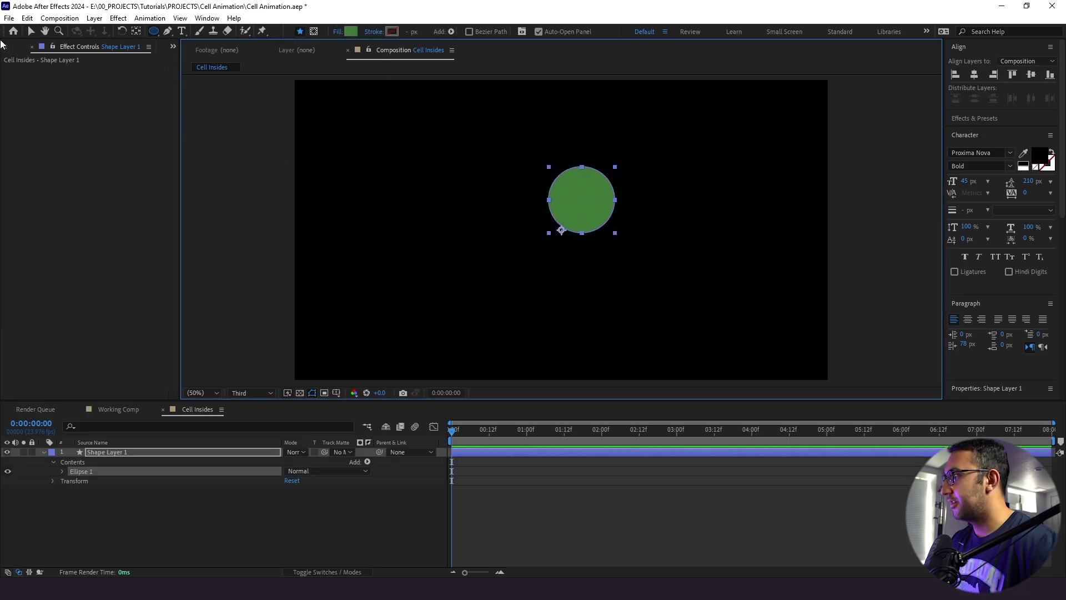
left_click(31, 31)
left_click(437, 31)
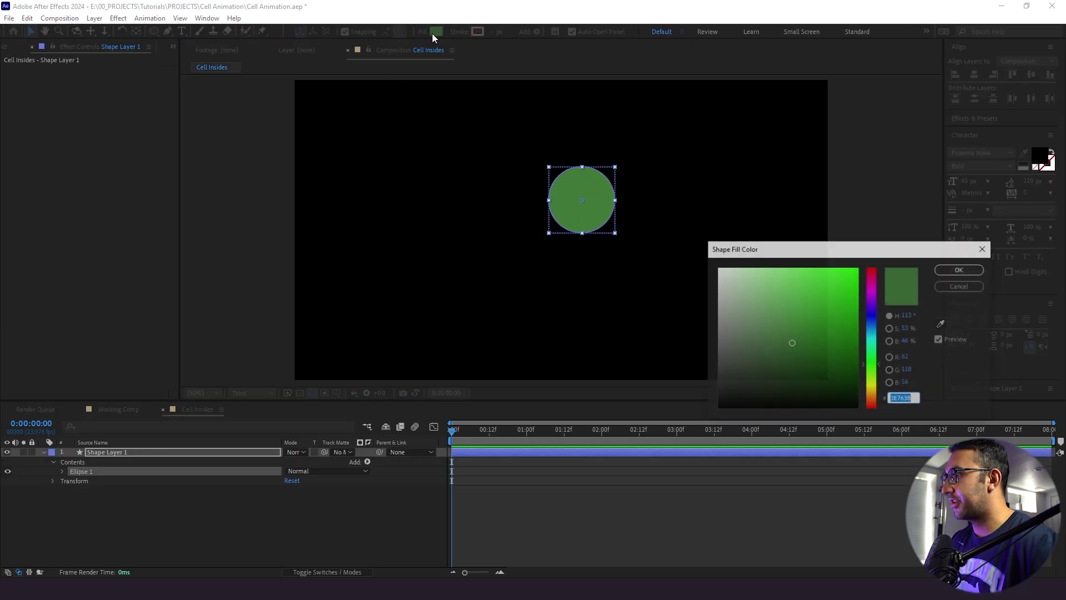
left_click(719, 268)
left_click(962, 267)
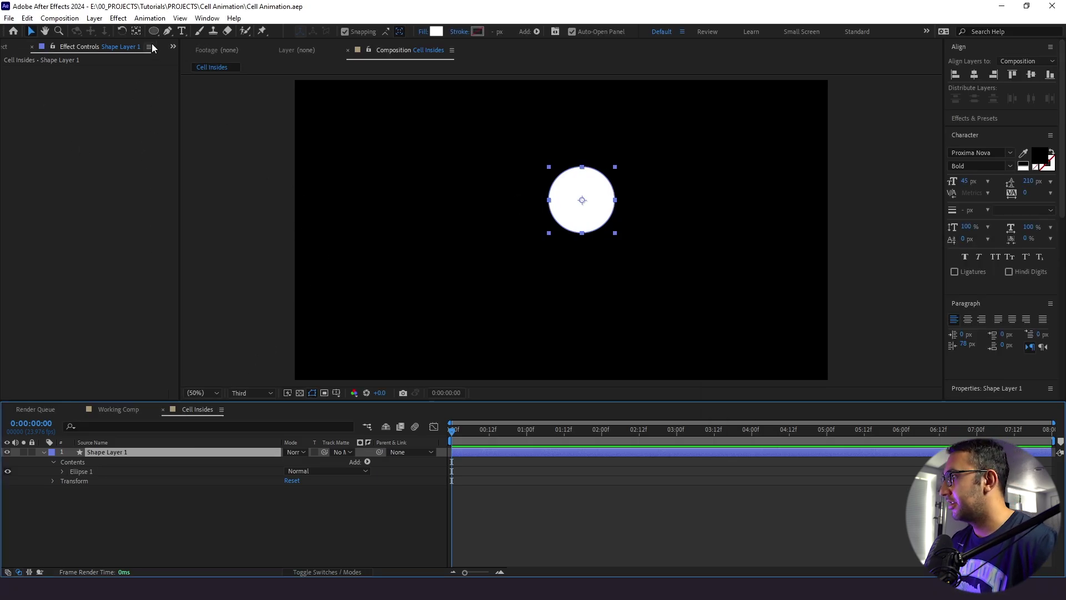
left_click(80, 473)
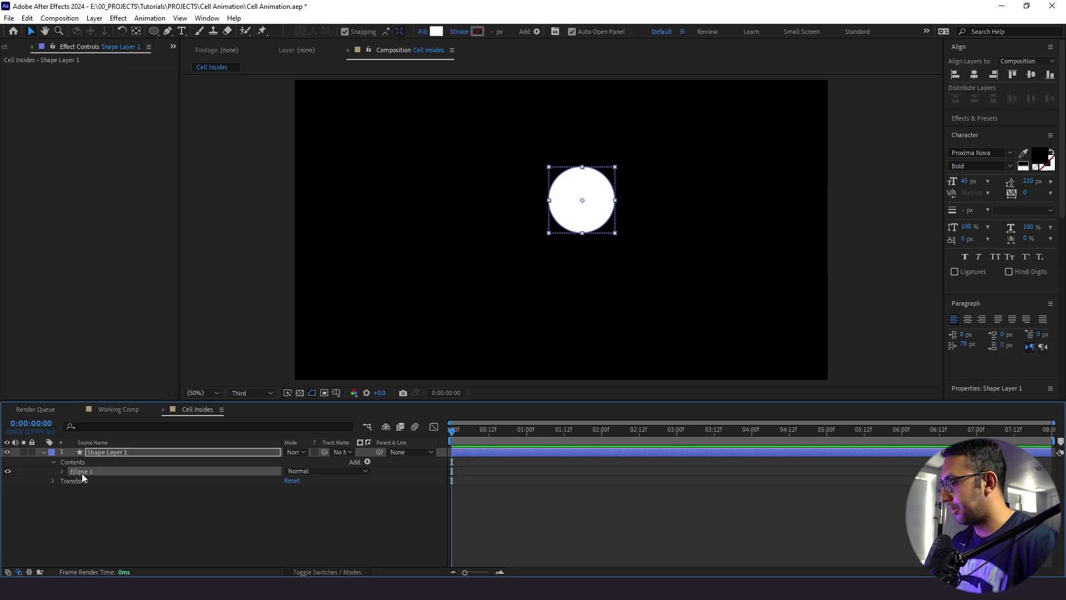
Duplicate the white circle into Ellipses 2–8, scatter them around the frame, and save
key("ctrl+d")
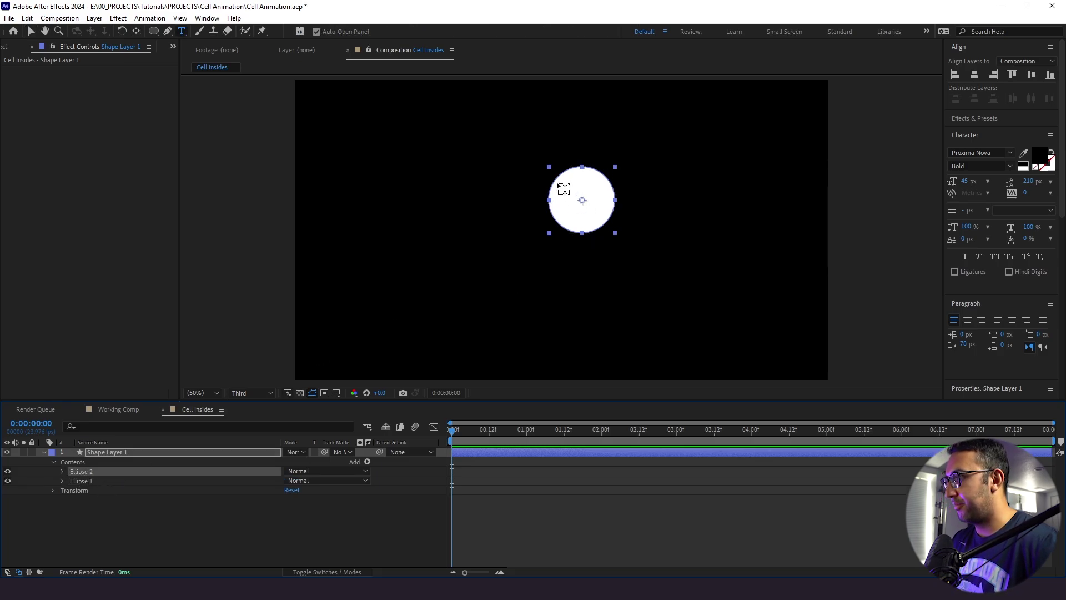
left_click_drag(576, 201, 527, 230)
left_click(110, 472)
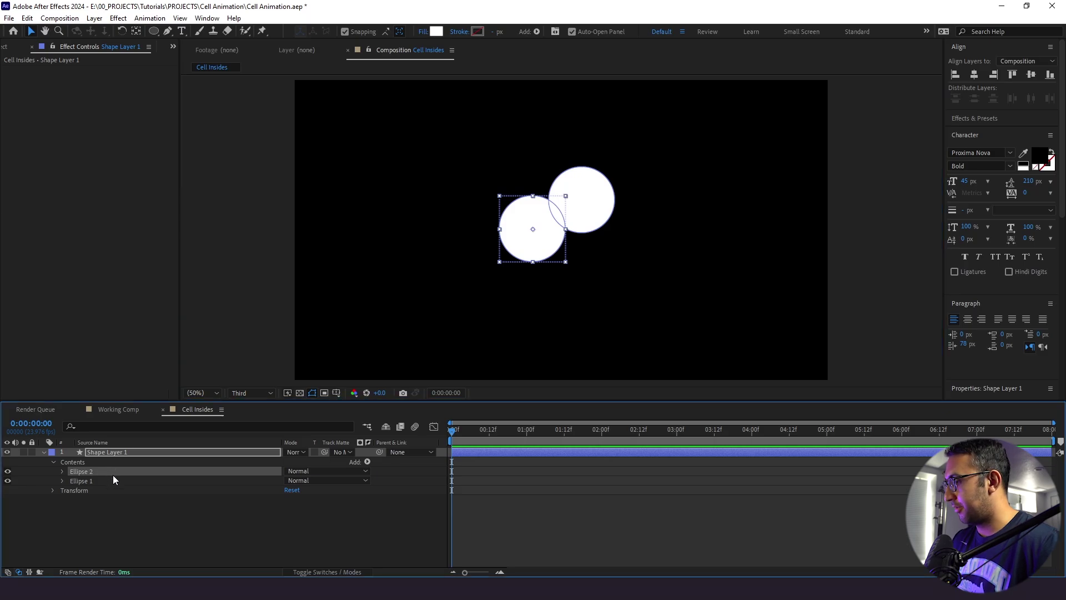
key("ctrl+d")
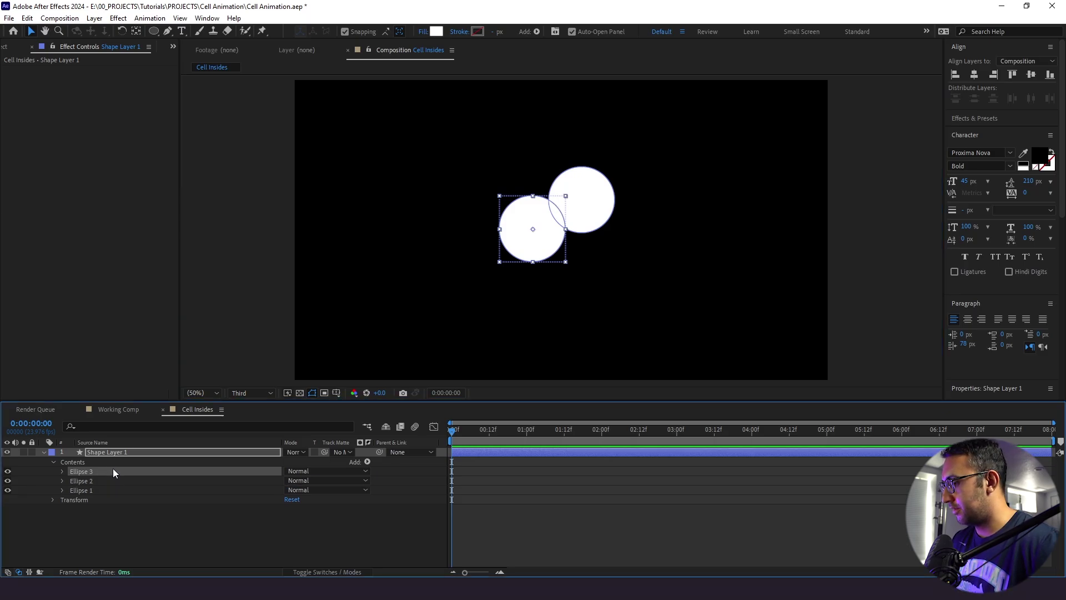
left_click_drag(535, 222, 697, 210)
key("ctrl+d")
left_click_drag(698, 209, 424, 186)
left_click_drag(424, 186, 668, 132)
left_click(647, 522)
key("ctrl+s")
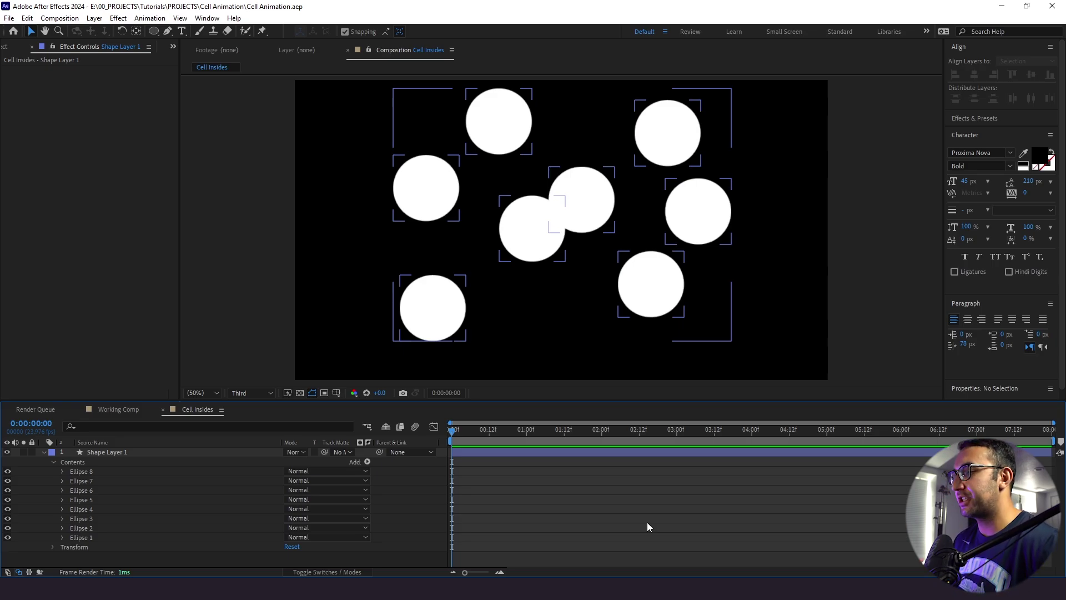
Filter the timeline to show only 'position' properties of Shape Layer 1
key("ctrl+f")
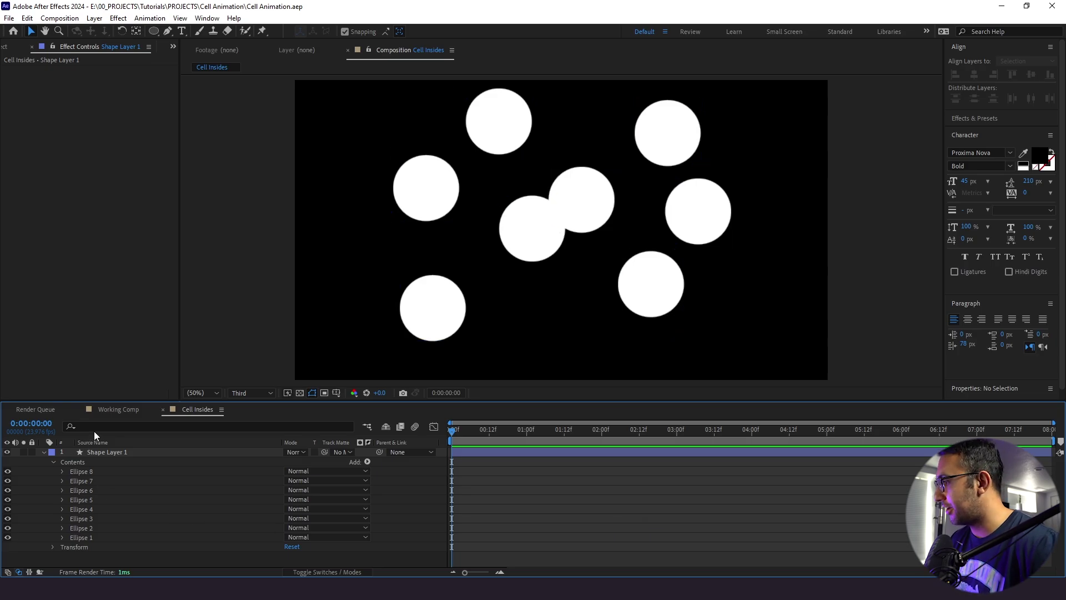
type("position")
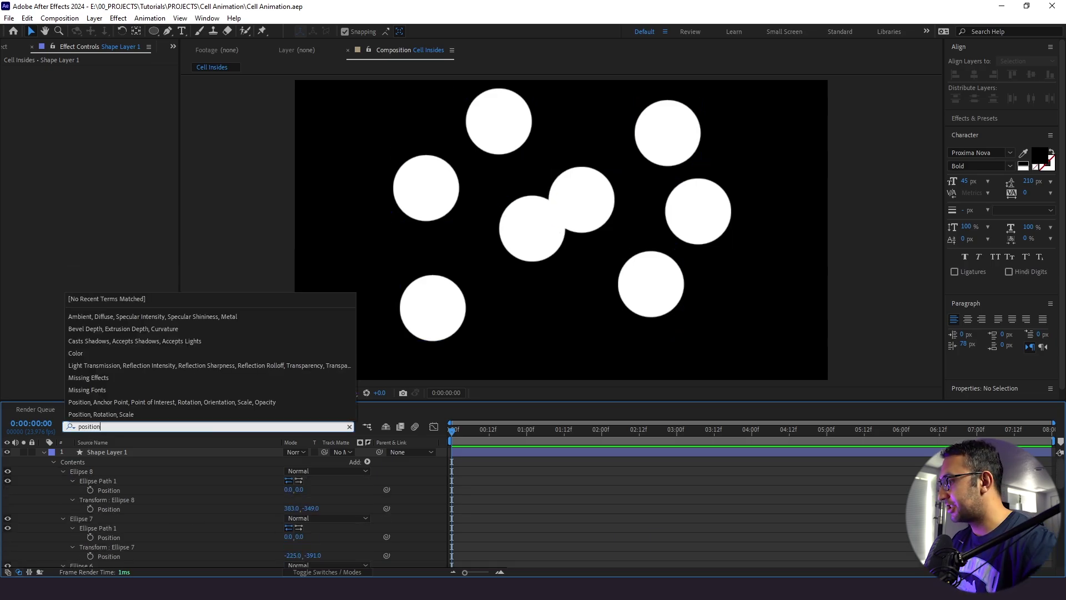
left_click(514, 538)
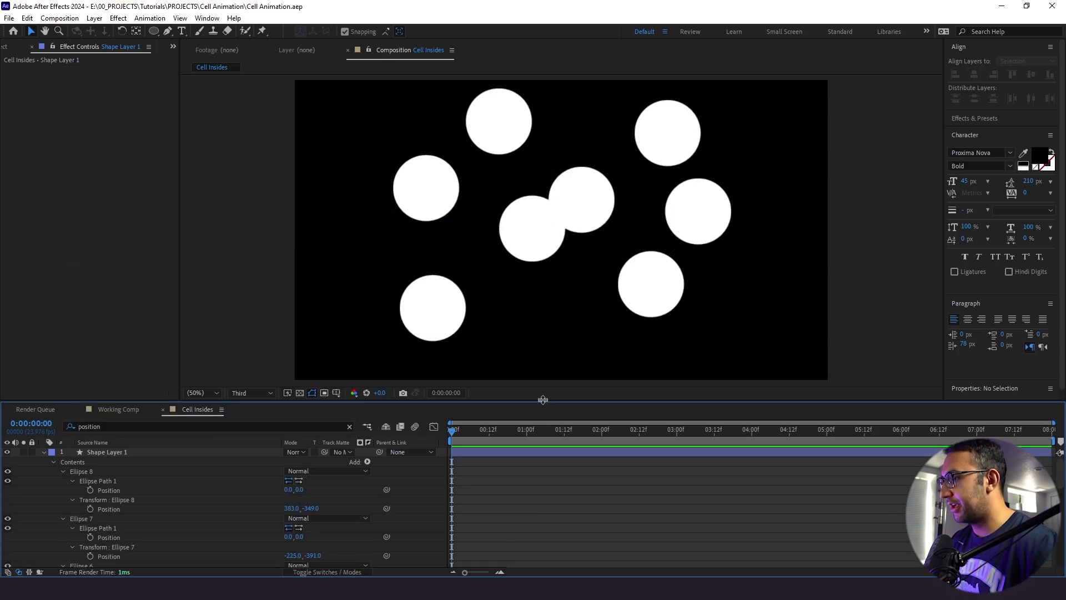
left_click_drag(542, 409, 542, 360)
left_click(138, 405)
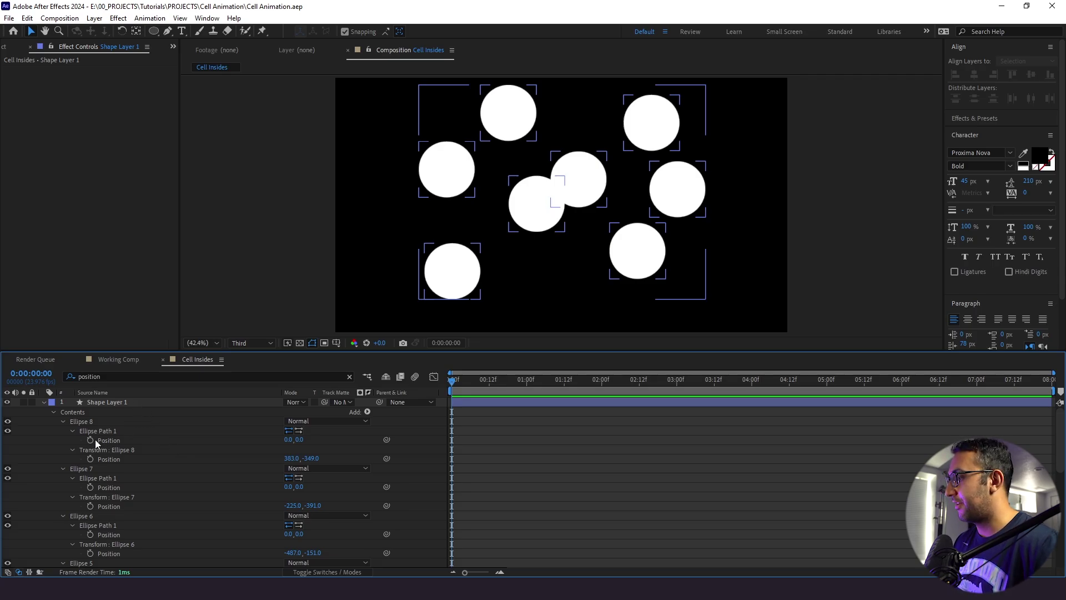
Give Ellipse 8's path Position a wiggle(0.2,100) expression and preview it
left_click(91, 440, "alt")
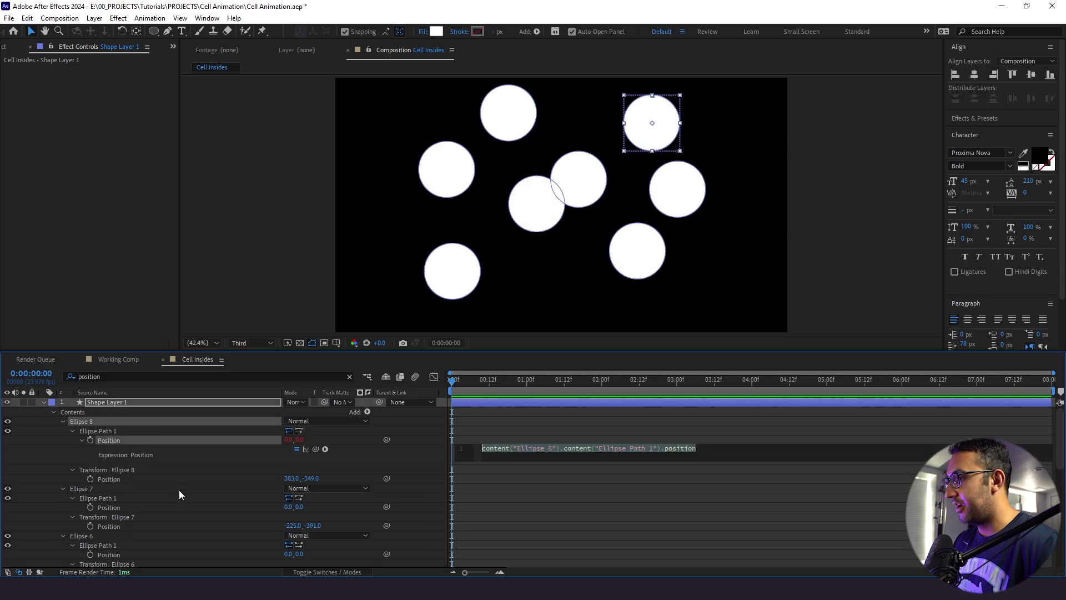
type("wiggle(0.2,100)")
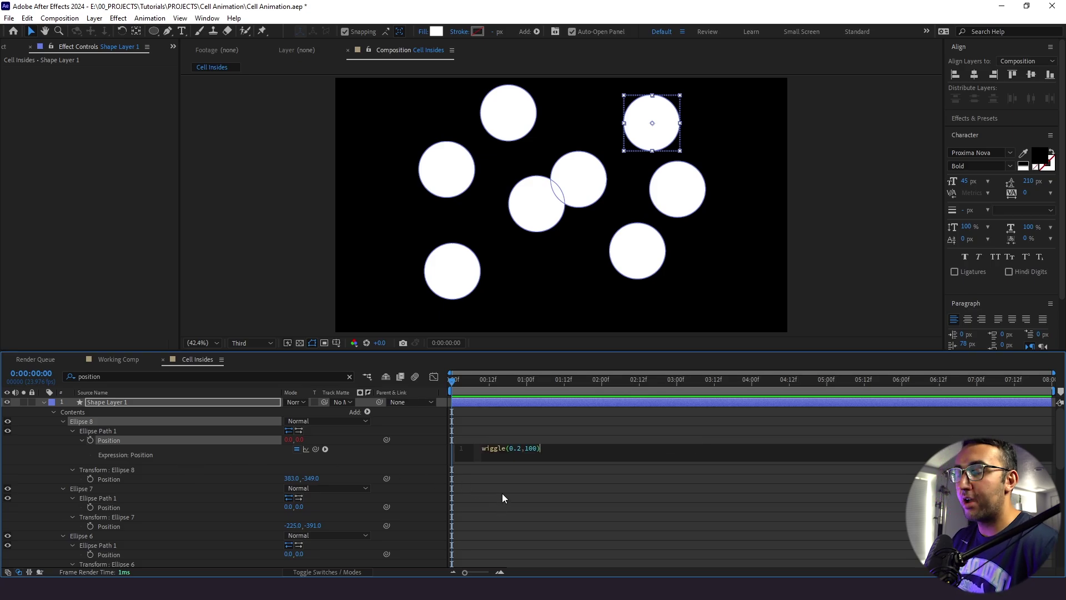
left_click(509, 492)
key("space")
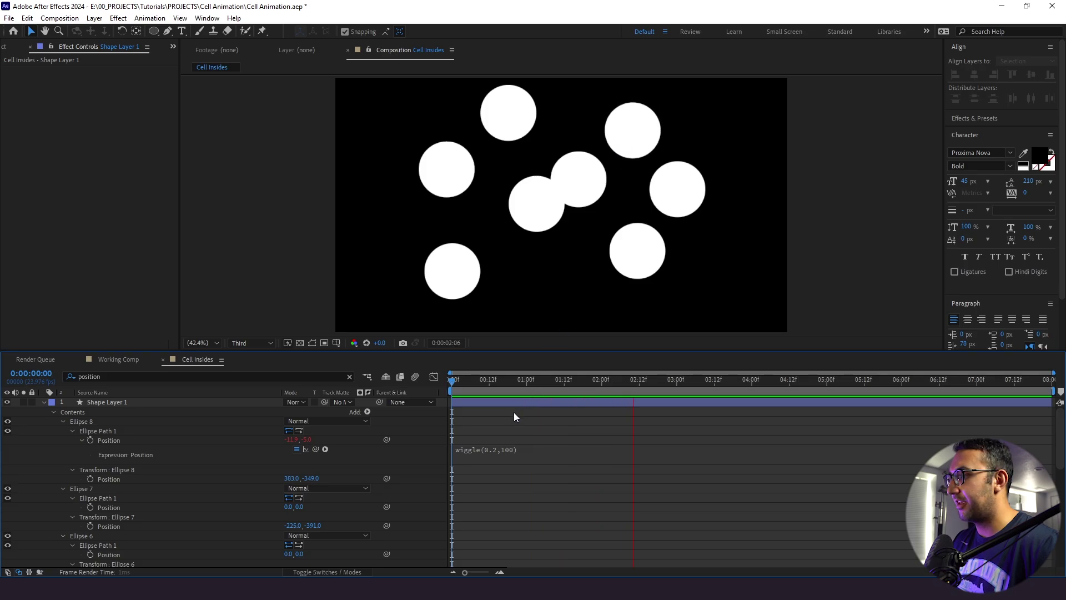
Copy Ellipse 8's wiggle expression onto the path Position of Ellipses 7 through 2
left_click(452, 420)
right_click(109, 442)
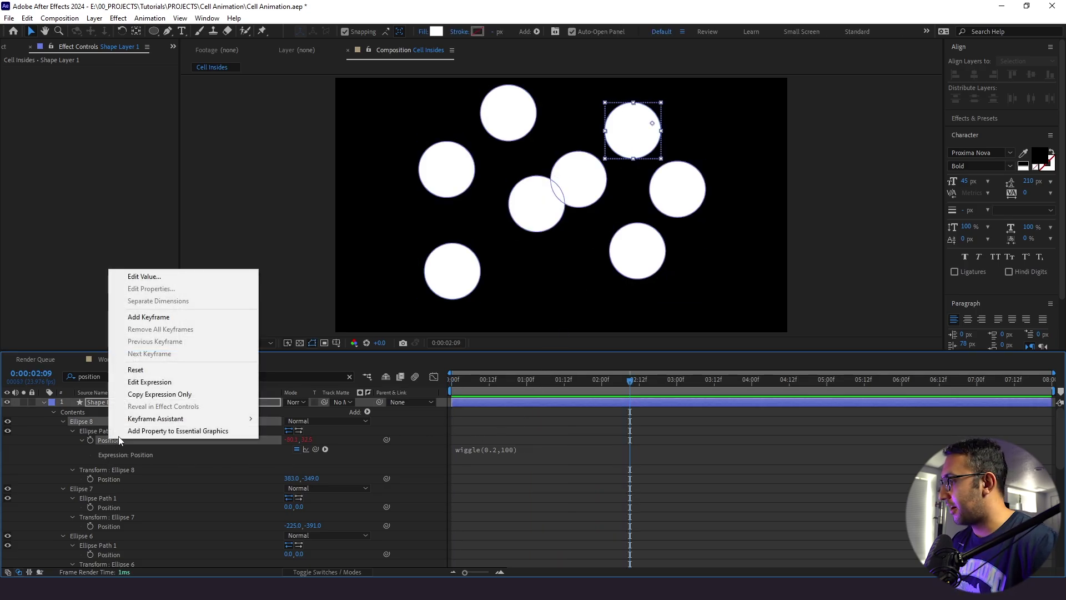
left_click(128, 396)
left_click(109, 507)
key("ctrl+v")
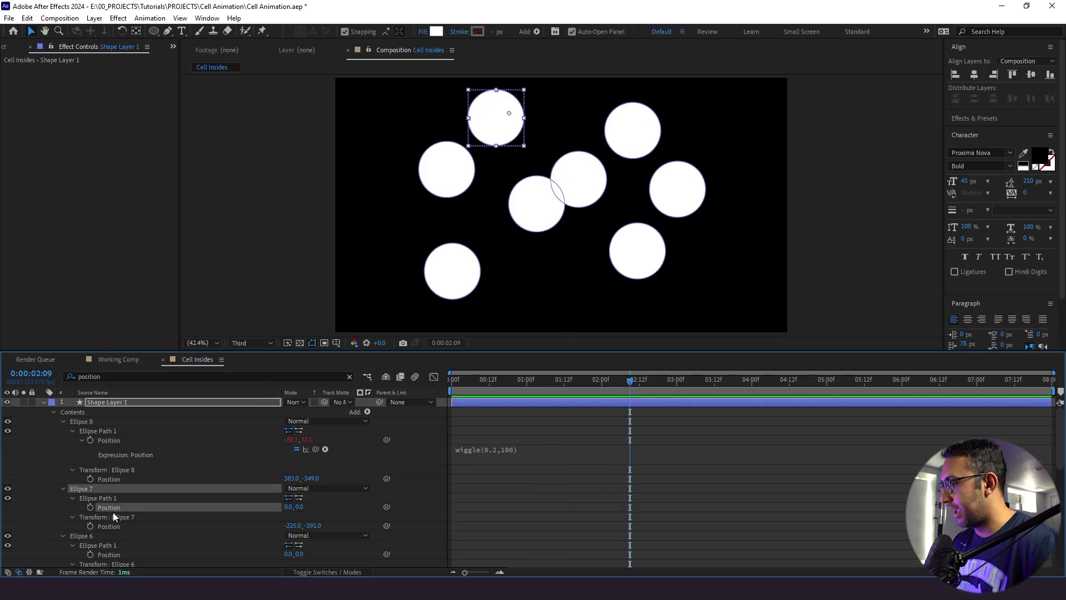
left_click(109, 554)
key("ctrl+v")
scroll(129, 521, "down", 2)
left_click(125, 545)
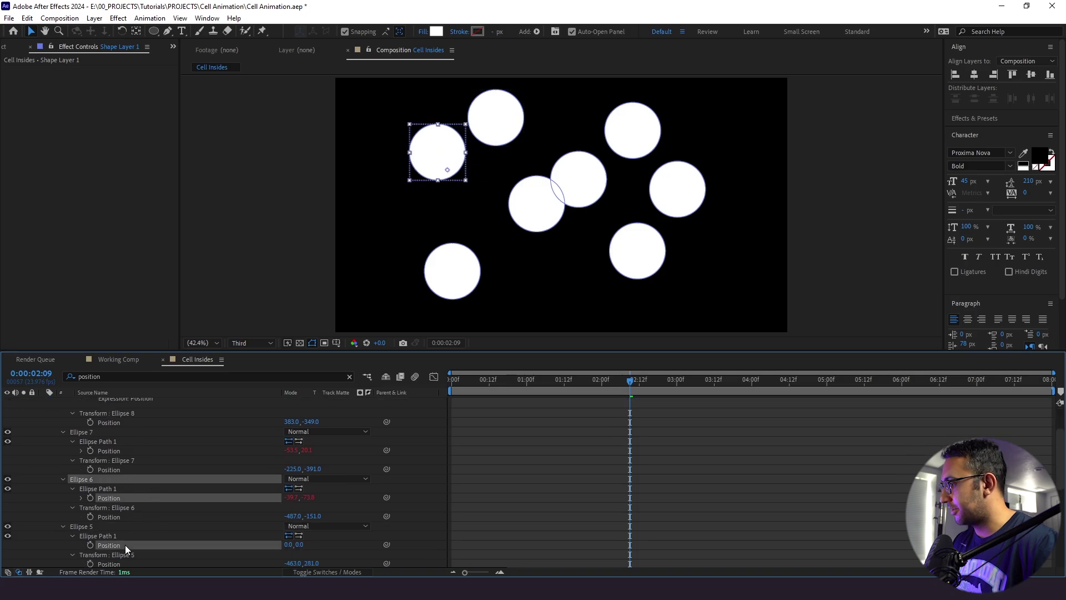
key("ctrl+v")
scroll(136, 527, "down", 3)
left_click(118, 535)
key("ctrl+v")
scroll(125, 533, "down", 2)
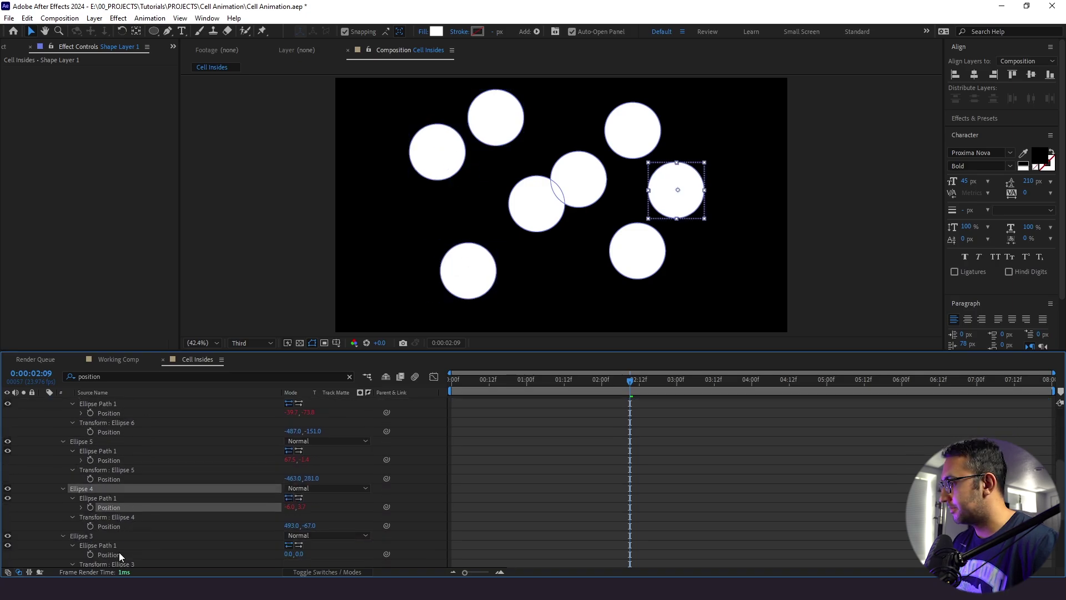
left_click(116, 555)
key("ctrl+v")
scroll(134, 533, "down", 4)
left_click(117, 546)
key("ctrl+v")
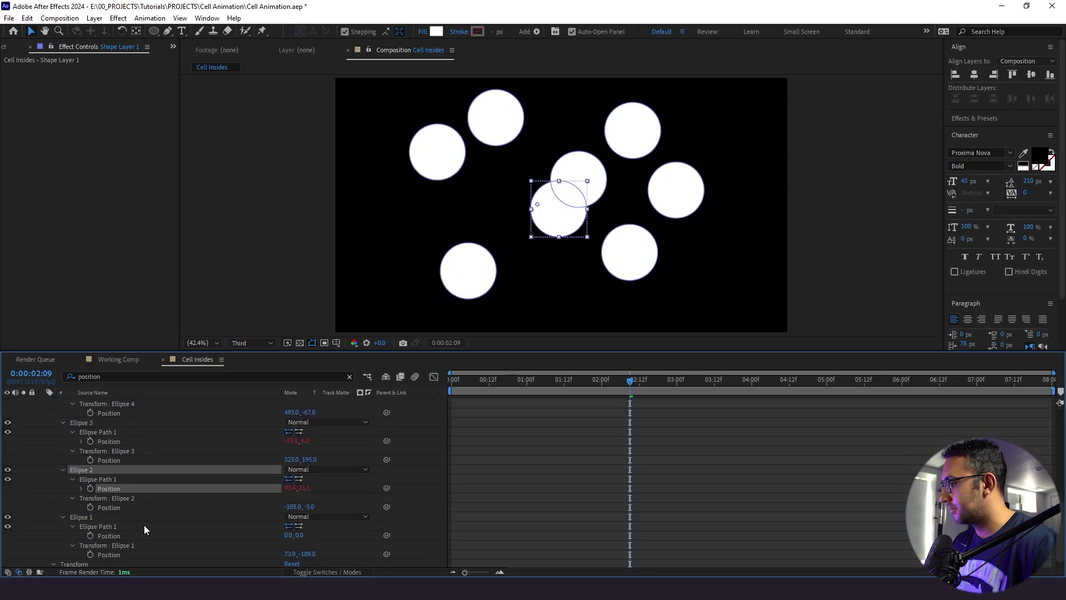
scroll(481, 497, "up", 10)
scroll(600, 507, "down", 2)
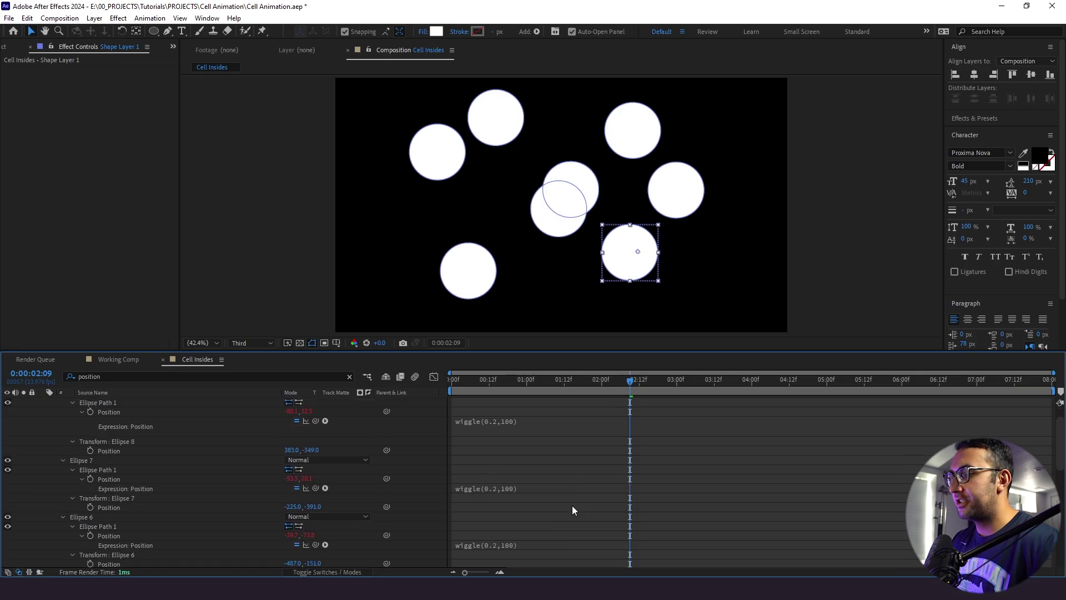
Change Ellipses 6 and 5 to wiggle(0.3,100)
left_click(497, 512)
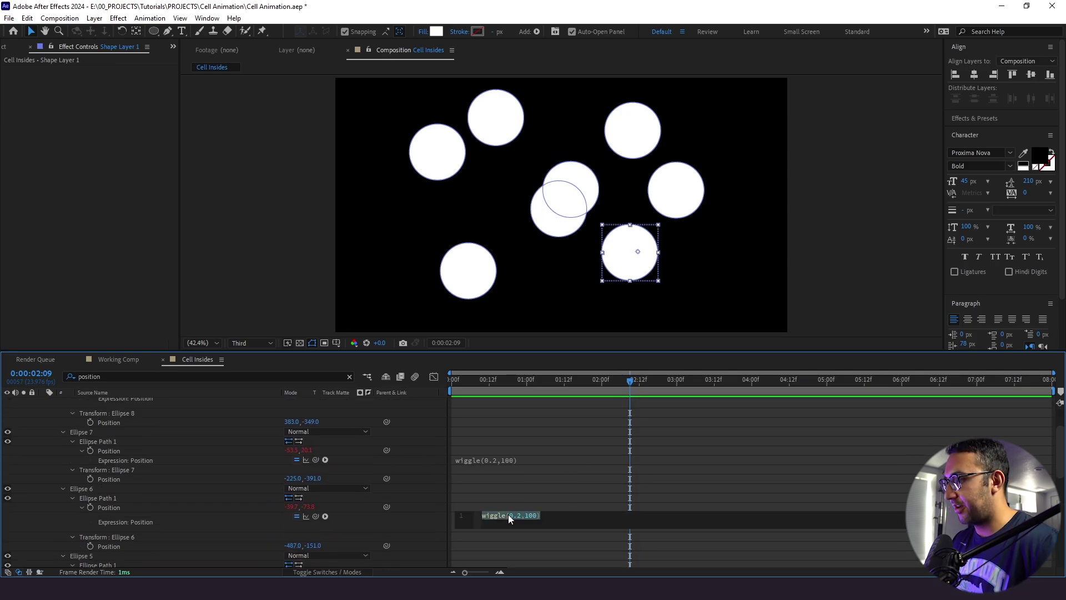
left_click(520, 515)
key("BackSpace")
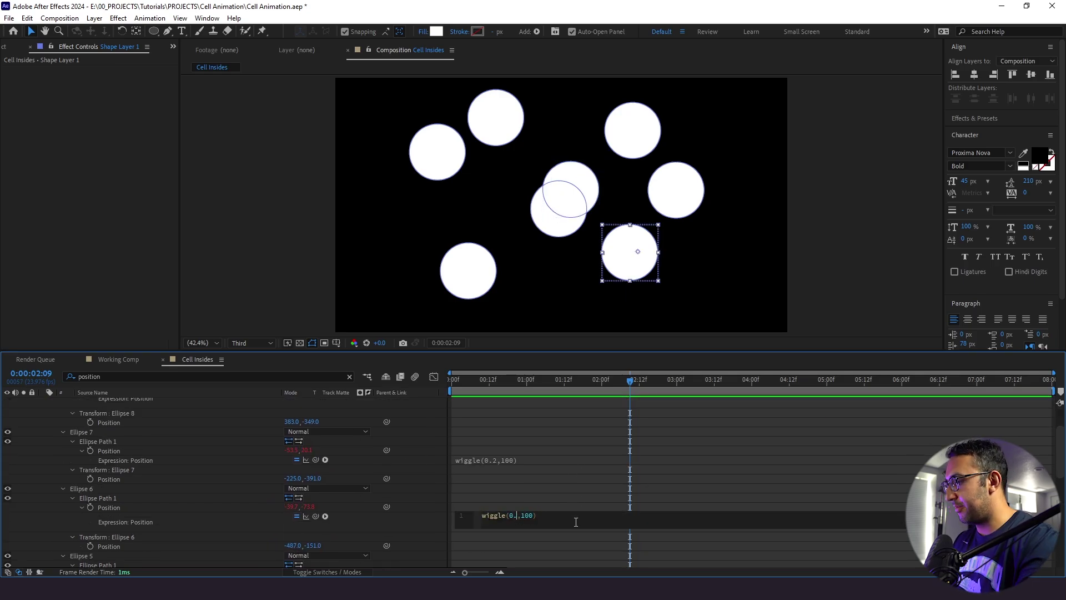
type("3")
left_click(553, 478)
scroll(533, 494, "down", 3)
left_click(493, 498)
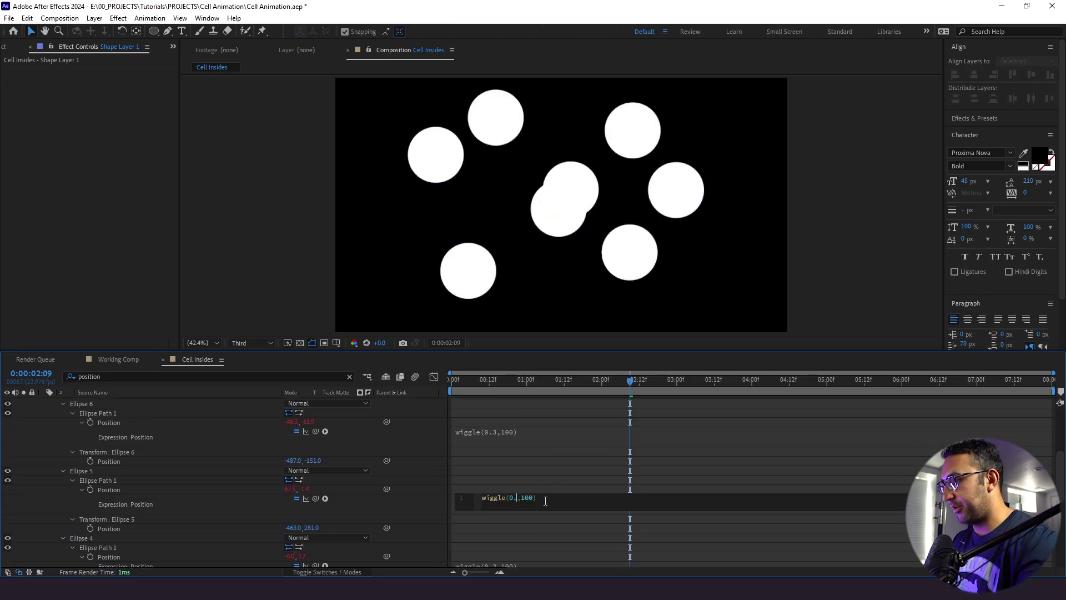
type("3")
left_click(548, 470)
Slow Ellipses 3 and 1 to wiggle(0.1,100) and collapse Shape Layer 1
scroll(513, 516, "down", 3)
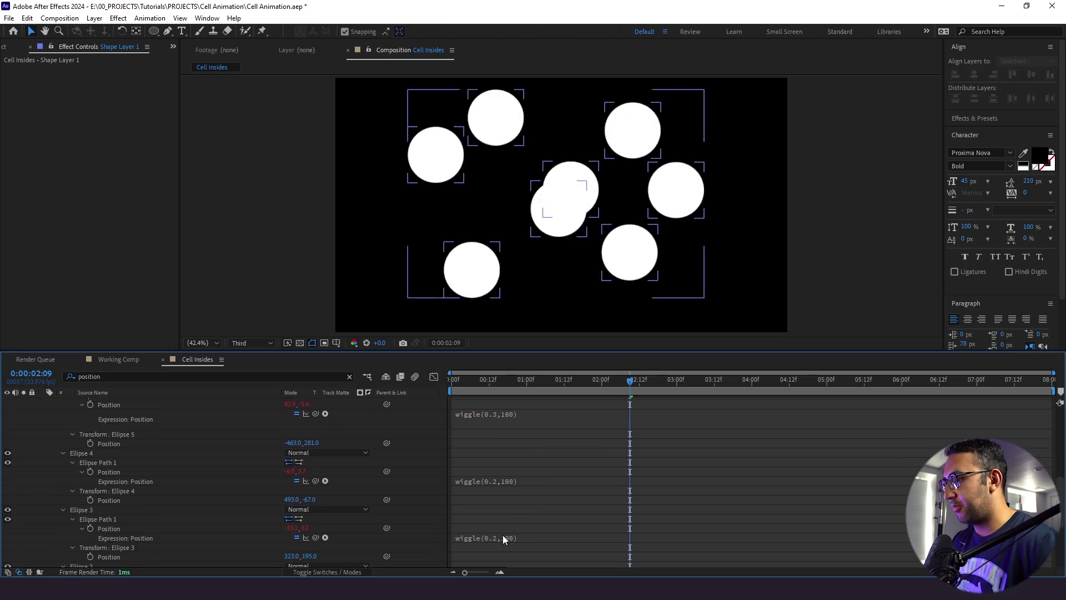
left_click(505, 538)
left_click(520, 538)
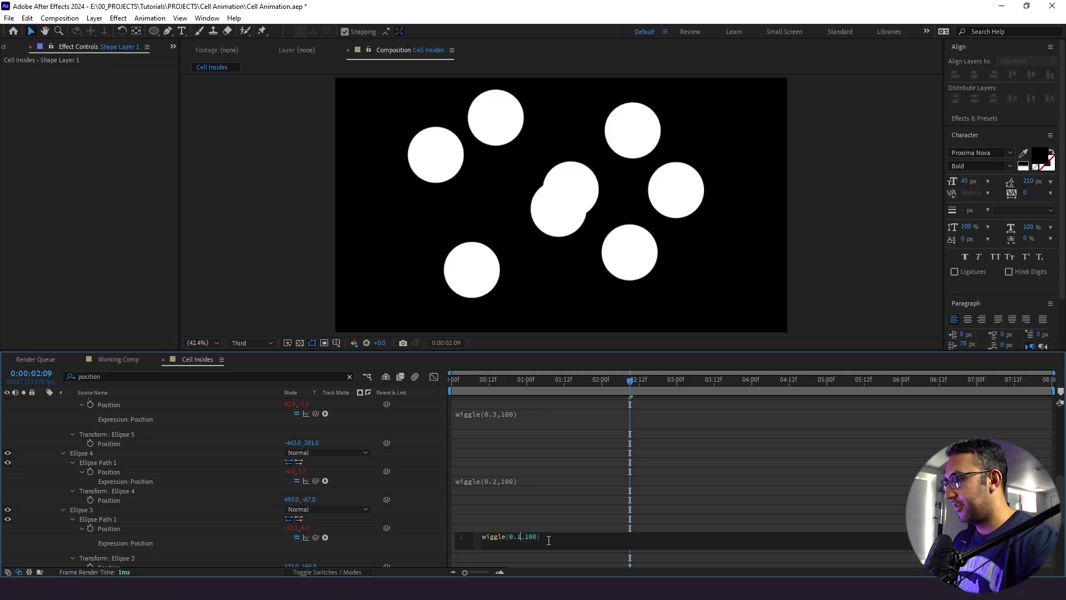
left_click(564, 501)
scroll(564, 501, "down", 5)
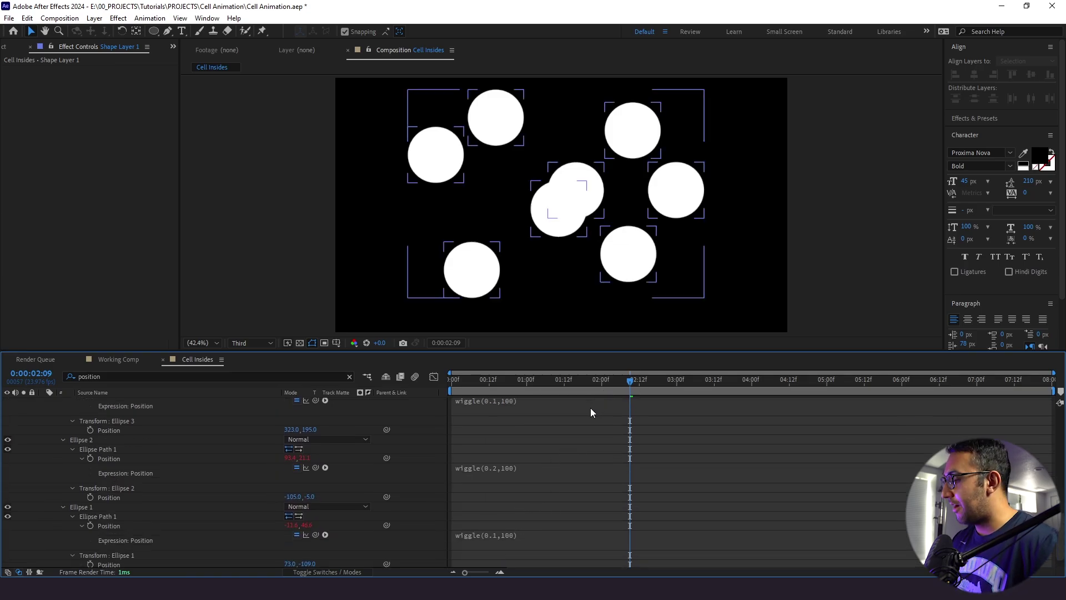
left_click(591, 407)
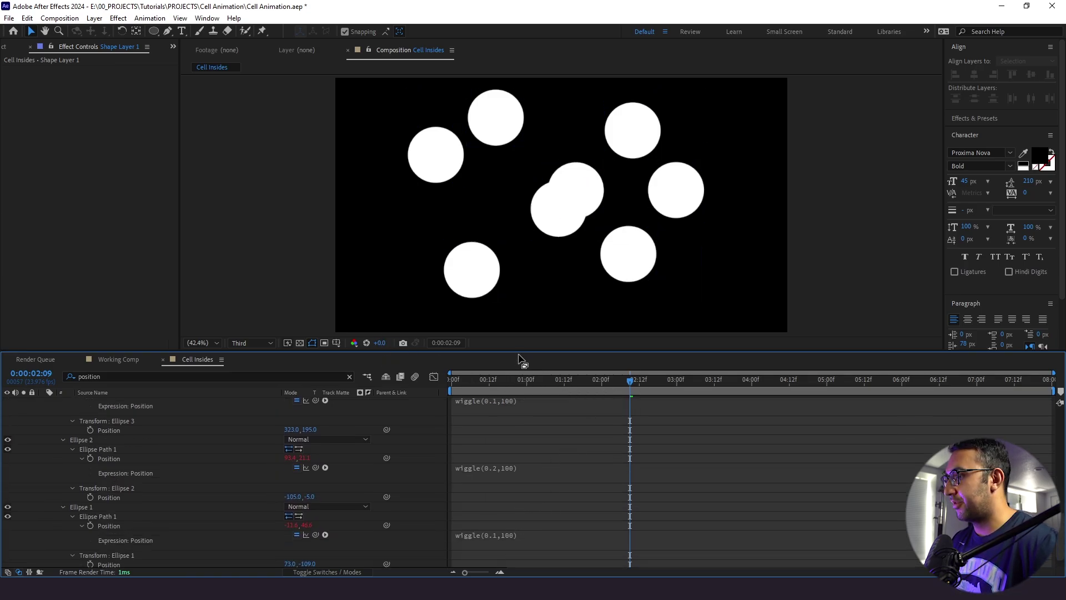
left_click_drag(518, 351, 519, 401)
scroll(162, 508, "up", 5)
scroll(150, 505, "up", 6)
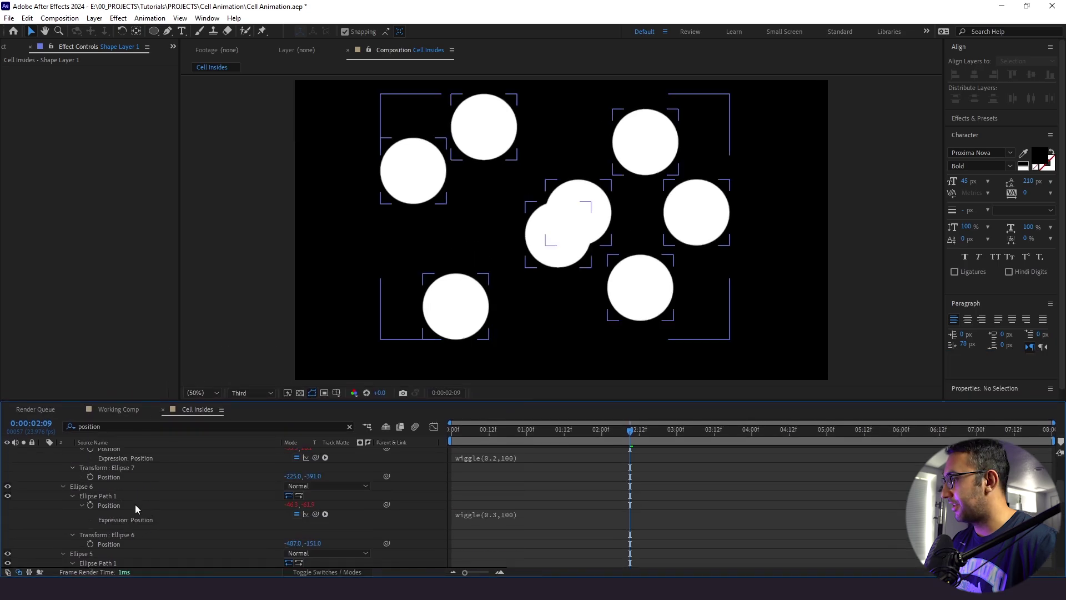
left_click(43, 452)
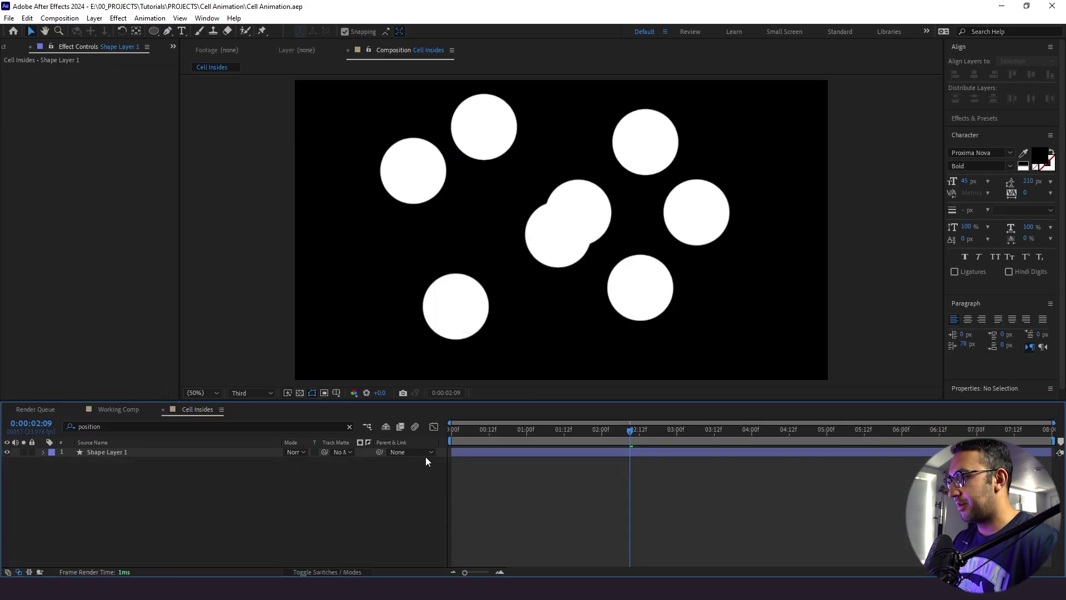
Move the Ellipse 2 circle down and to the right, then preview the wiggling circles
key("space")
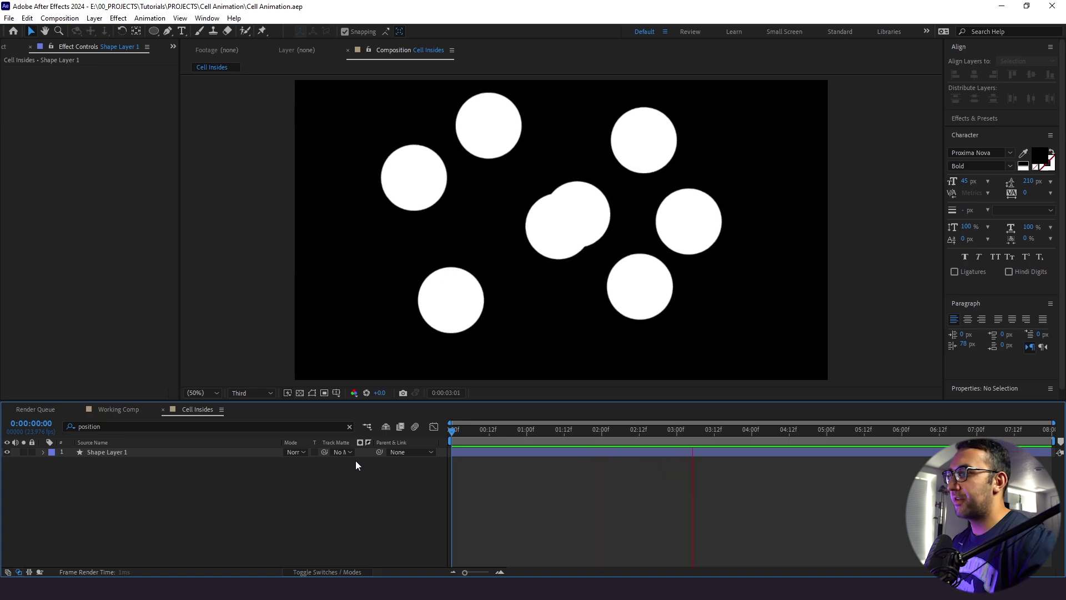
key("space")
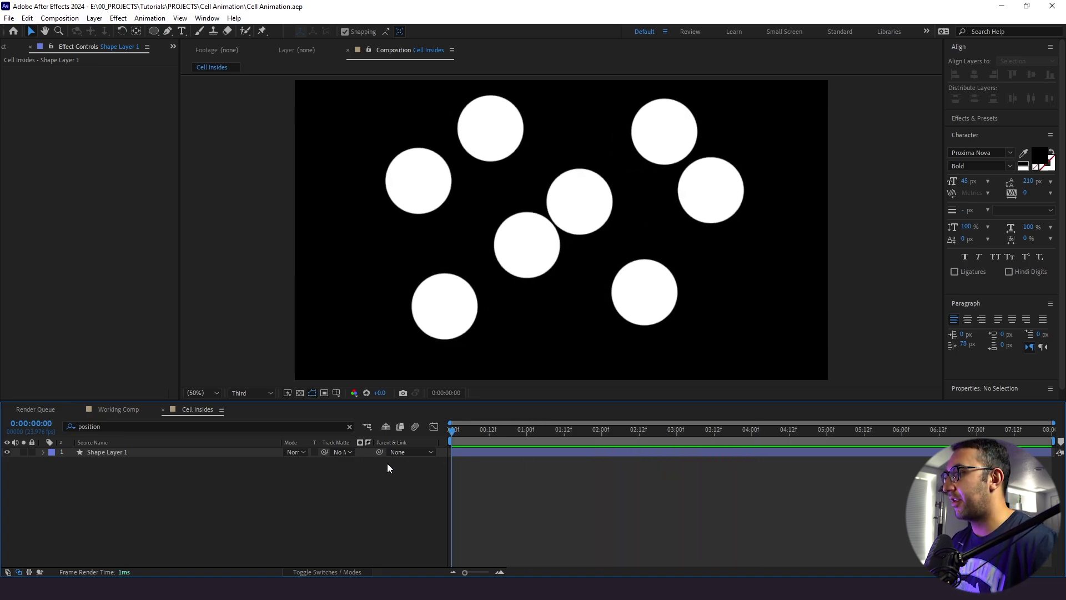
left_click(522, 251)
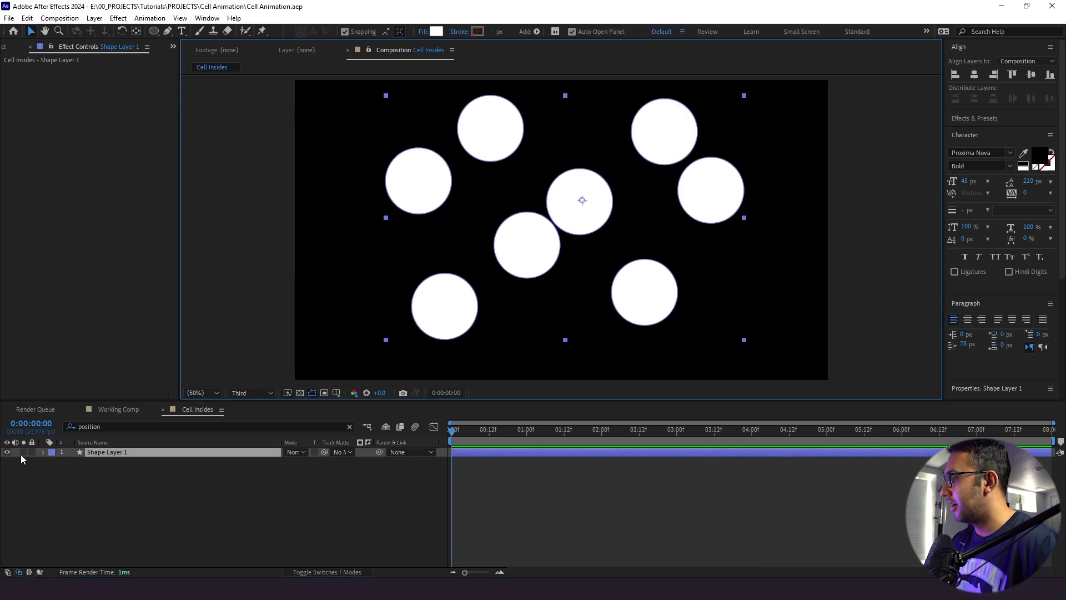
left_click(44, 452)
left_click(63, 472)
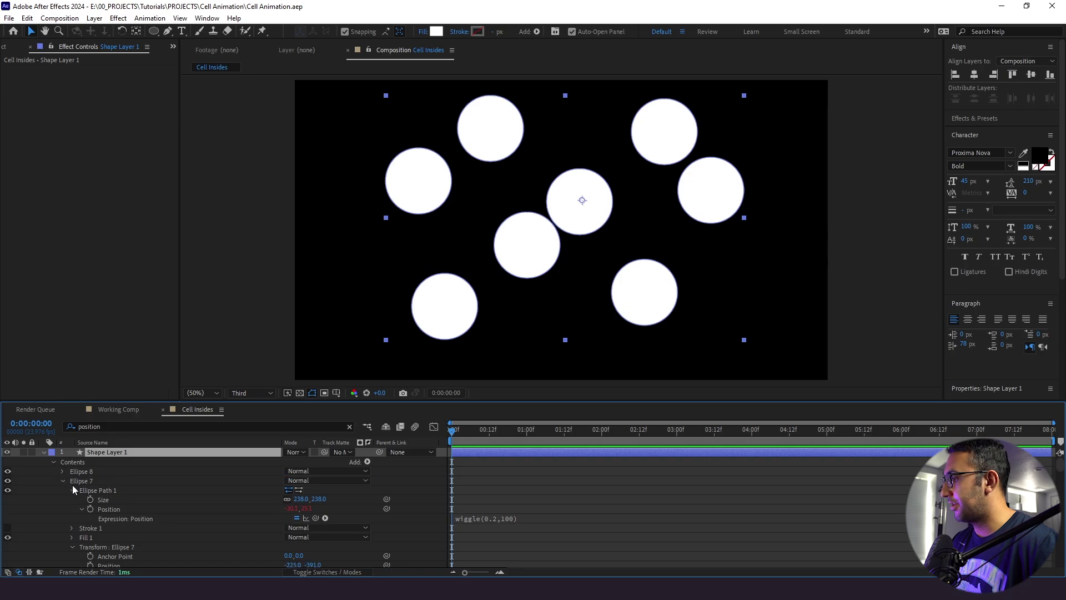
left_click(62, 481)
scroll(71, 507, "down", 10)
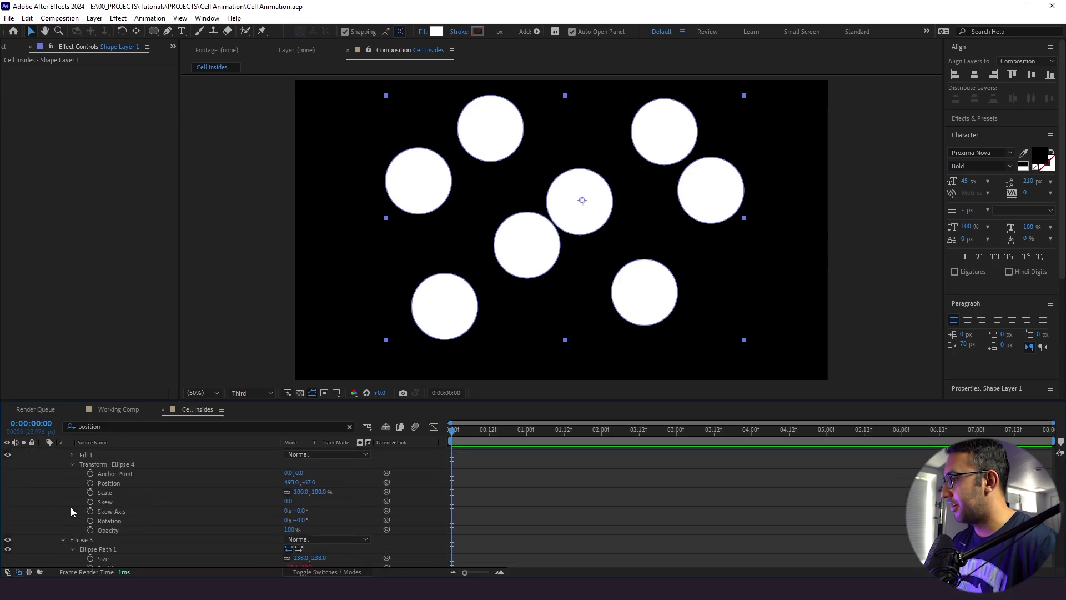
scroll(88, 497, "down", 5)
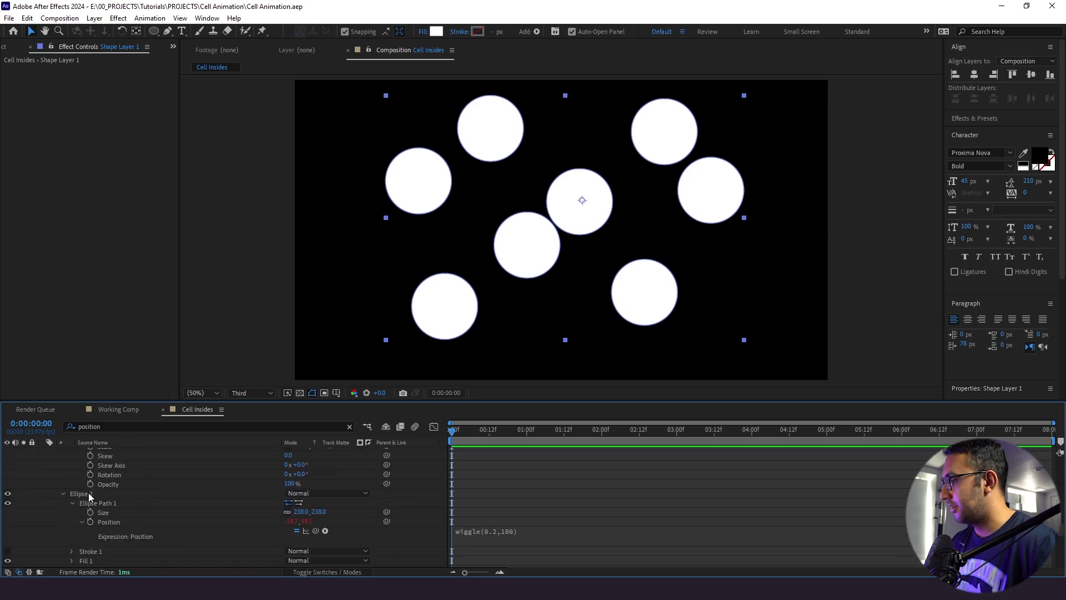
left_click(89, 493)
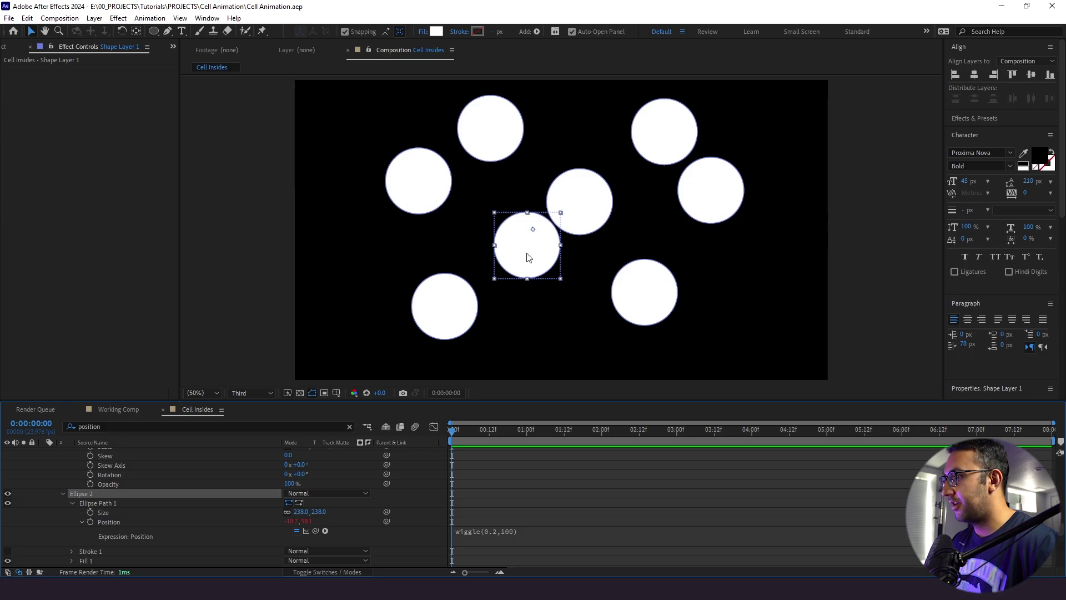
left_click_drag(529, 257, 549, 300)
left_click(557, 505)
key("space")
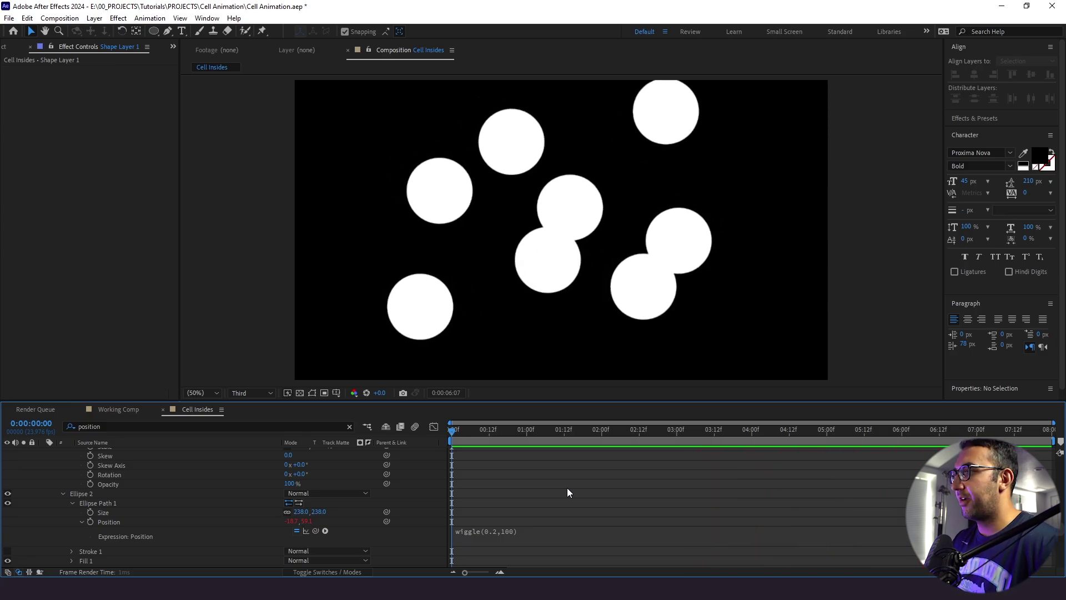
left_click(675, 109)
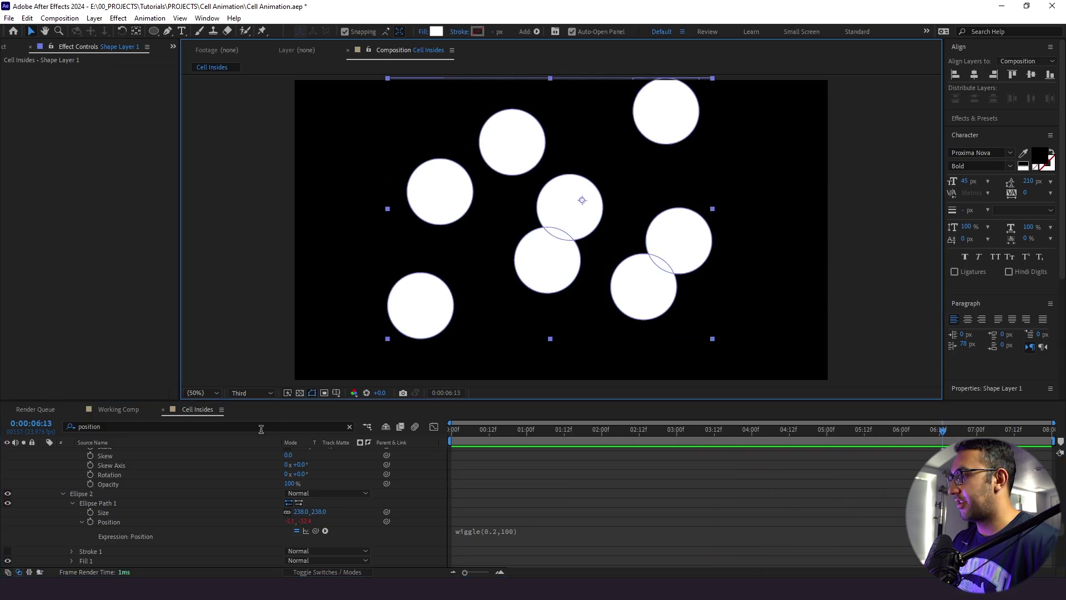
Move the top-right circle down toward the cluster and preview the rearranged circles
scroll(176, 478, "up", 10)
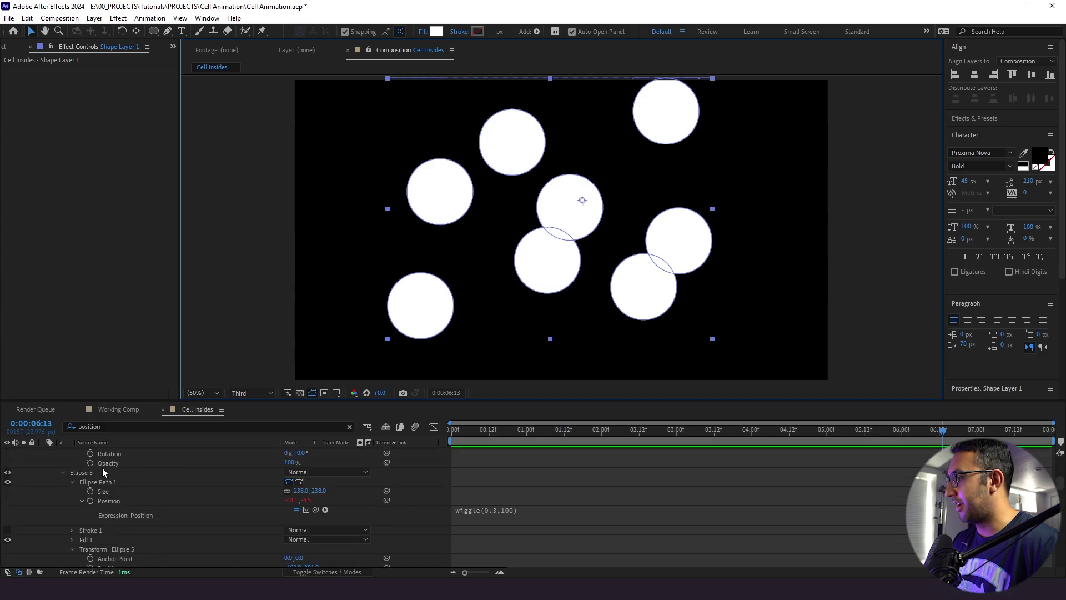
scroll(97, 483, "up", 3)
left_click(89, 524)
scroll(90, 514, "up", 3)
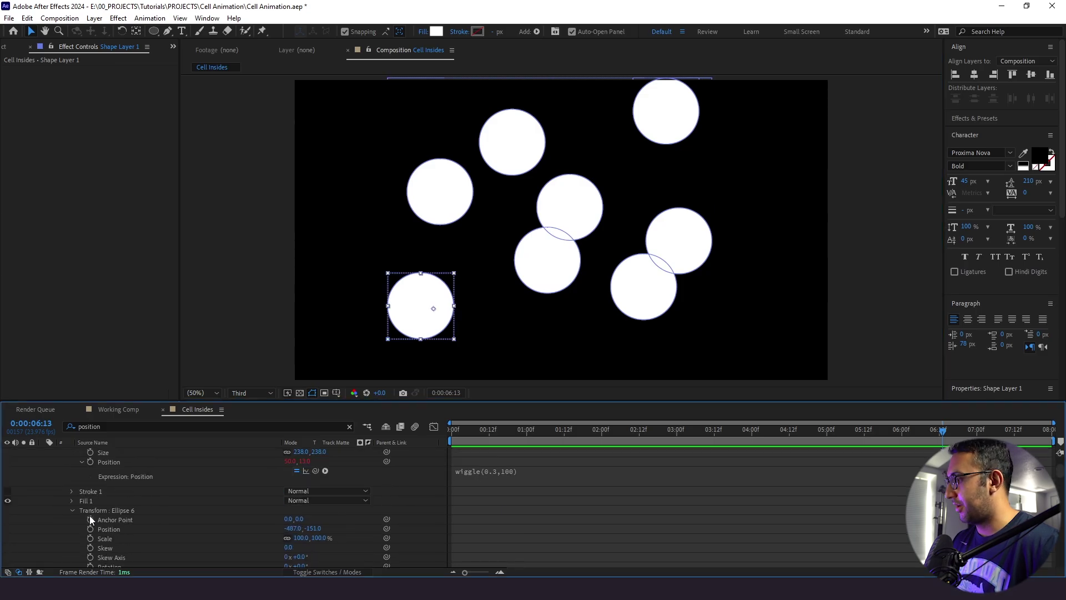
left_click(95, 491)
left_click(92, 480)
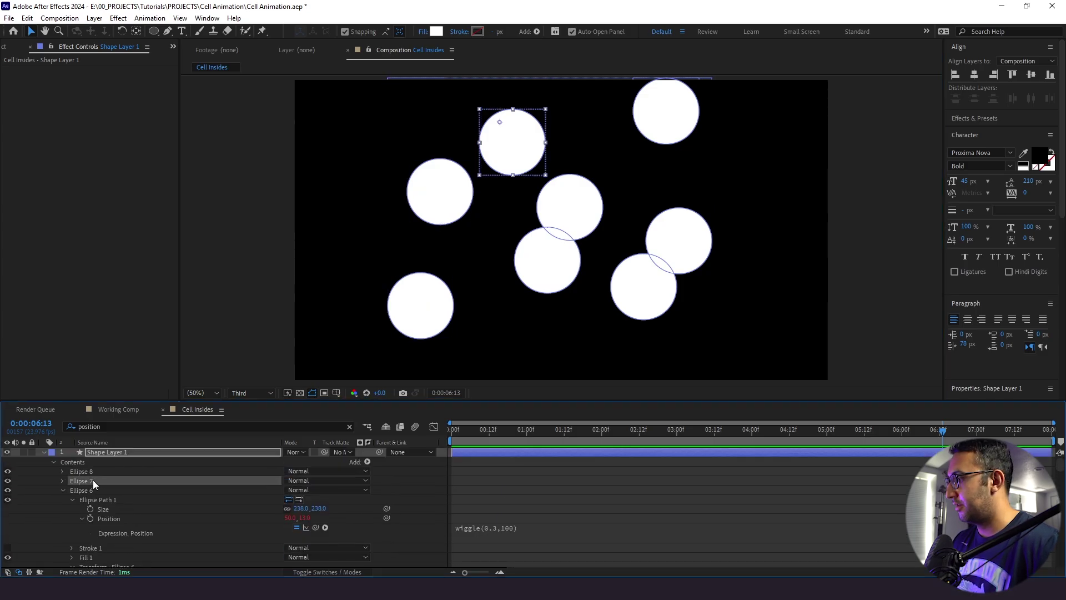
left_click(92, 471)
left_click_drag(670, 123, 668, 171)
left_click(523, 451)
key("space")
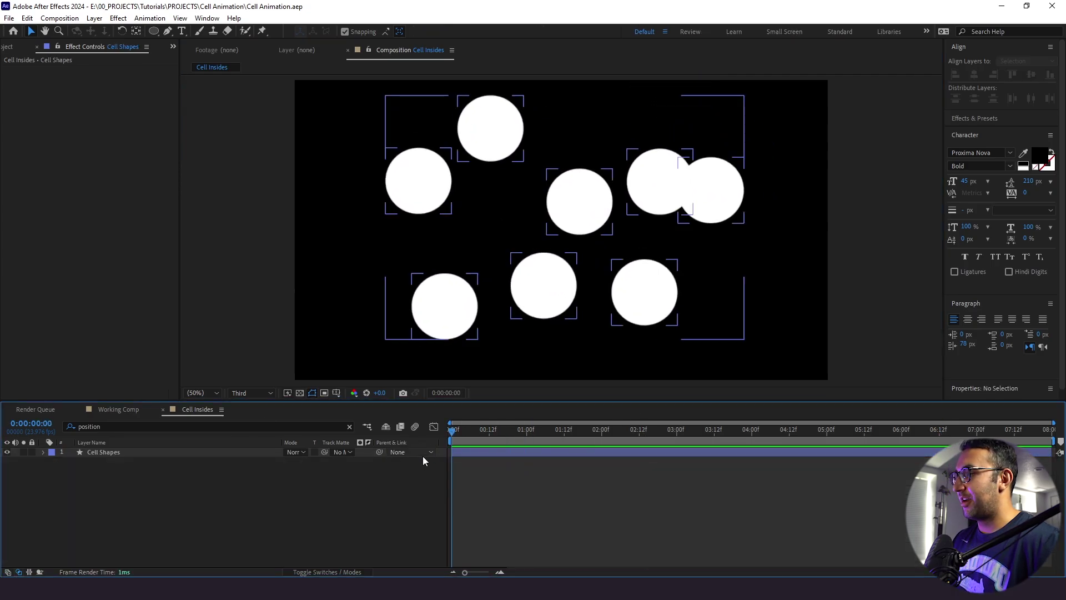
left_click(415, 459)
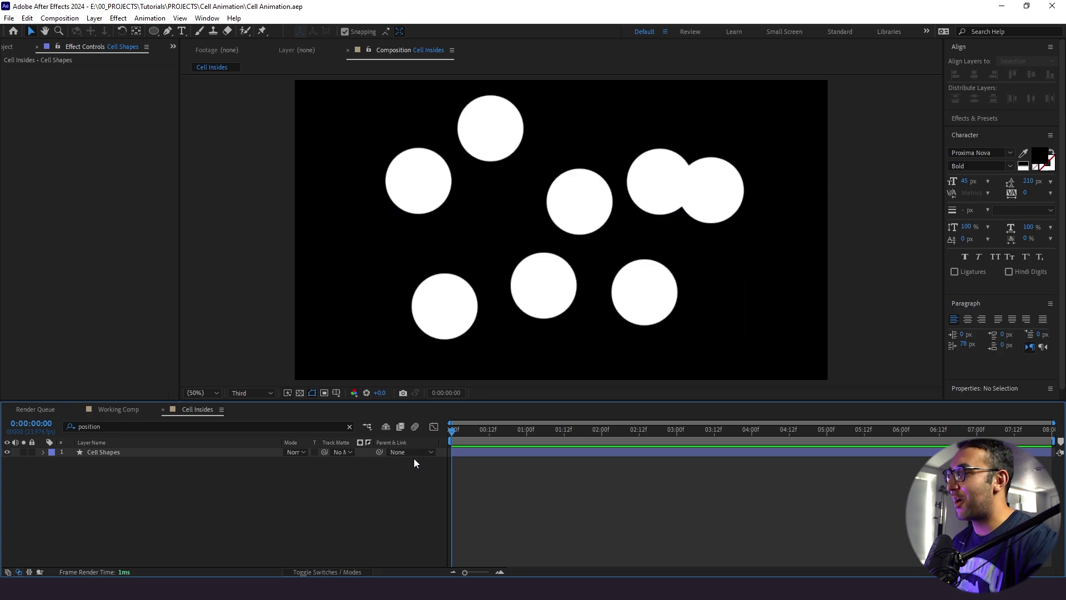
Apply Gaussian Blur to the Cell Shapes layer with Blurriness 40
left_click(208, 456)
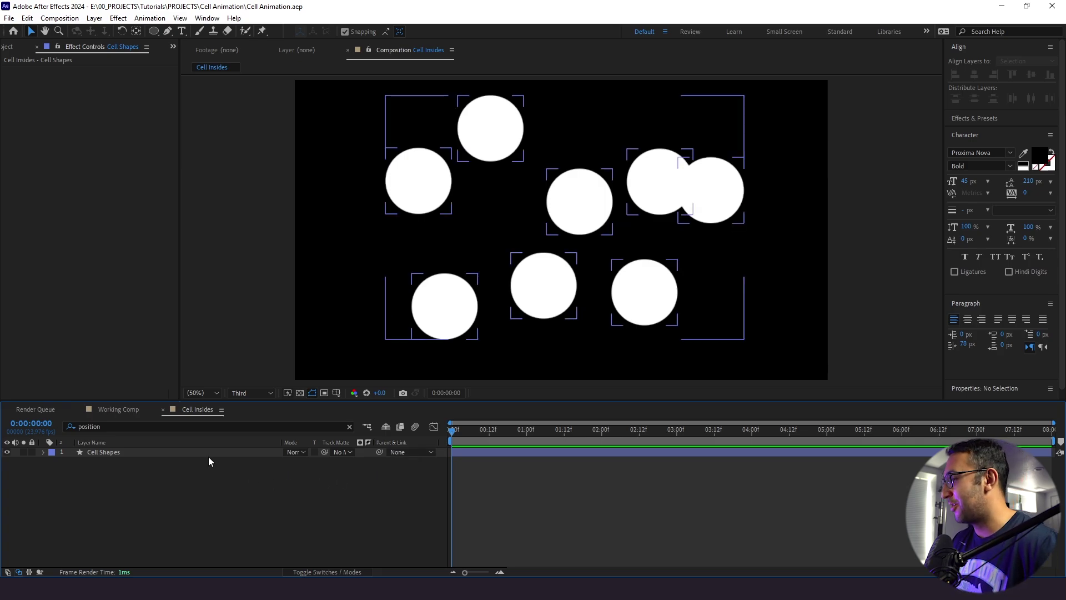
key("ctrl+space")
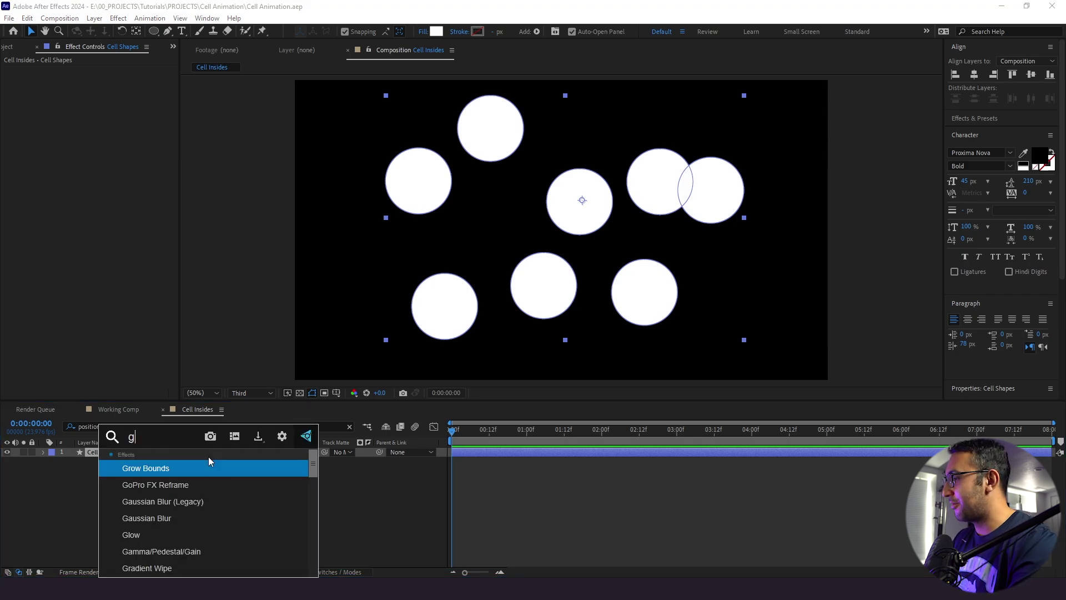
type("gaus")
key("Down")
key("Return")
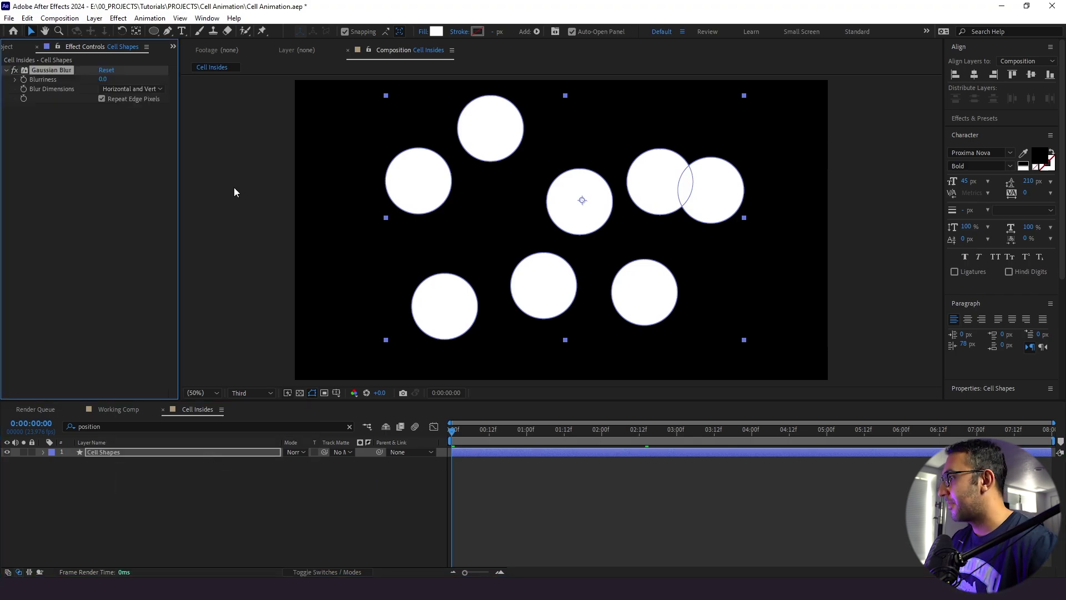
left_click(102, 80)
type("4")
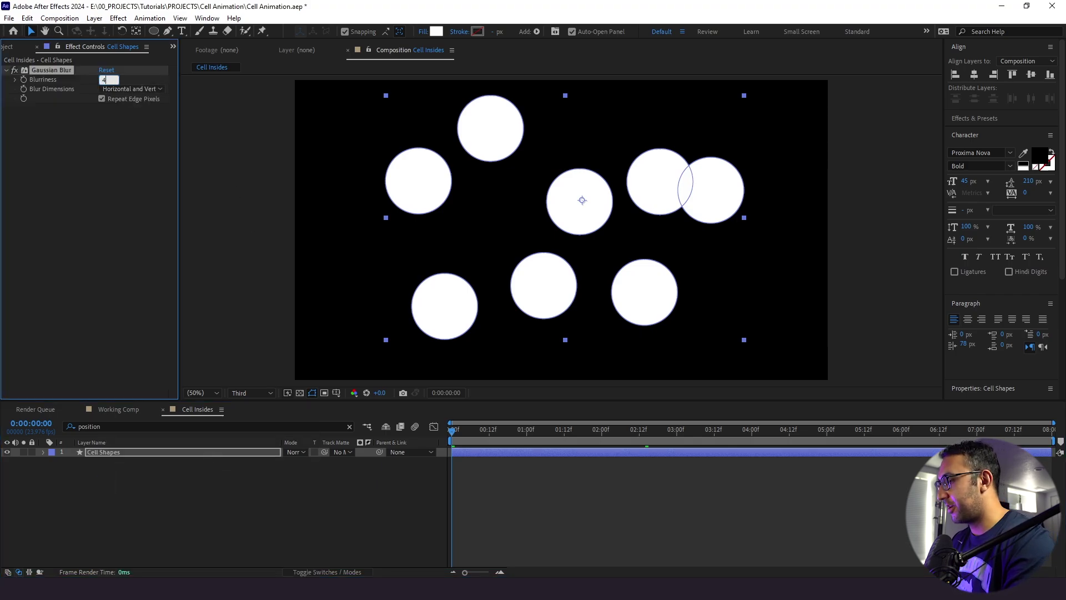
type("0")
key("Return")
Add a Simple Choker effect to Cell Shapes
left_click(112, 505)
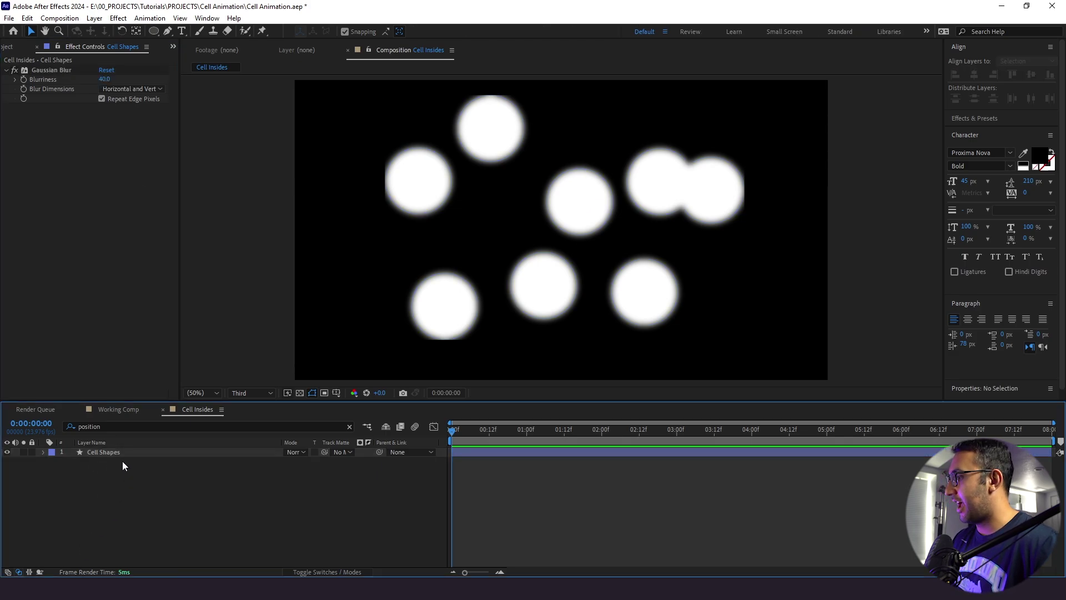
left_click(122, 454)
key("ctrl+space")
type("sim")
key("Return")
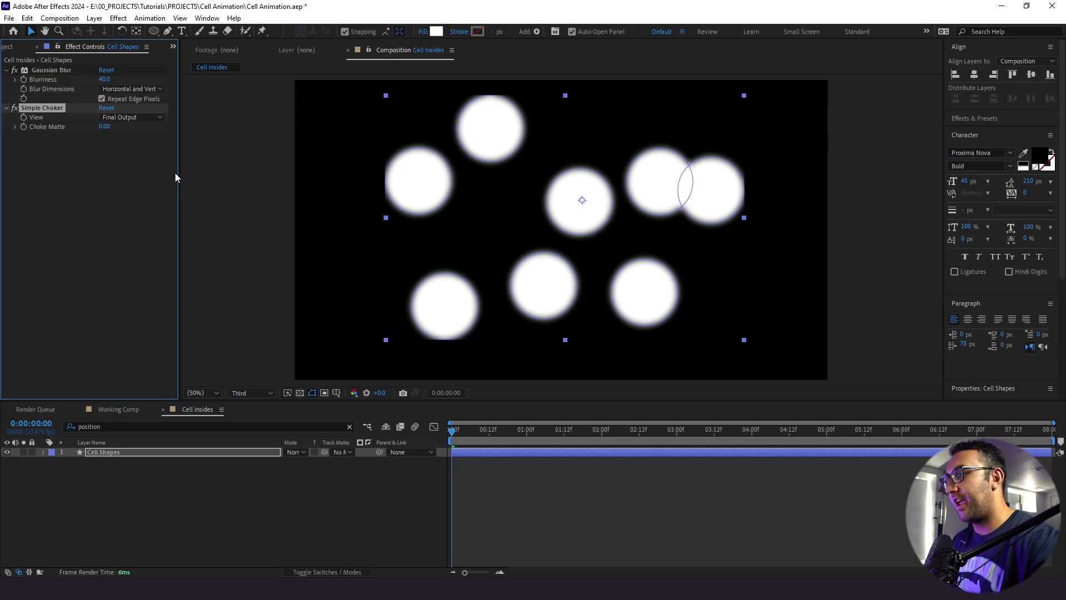
Set Simple Choker's Choke Matte to 30 and preview the merging circles
left_click(103, 127)
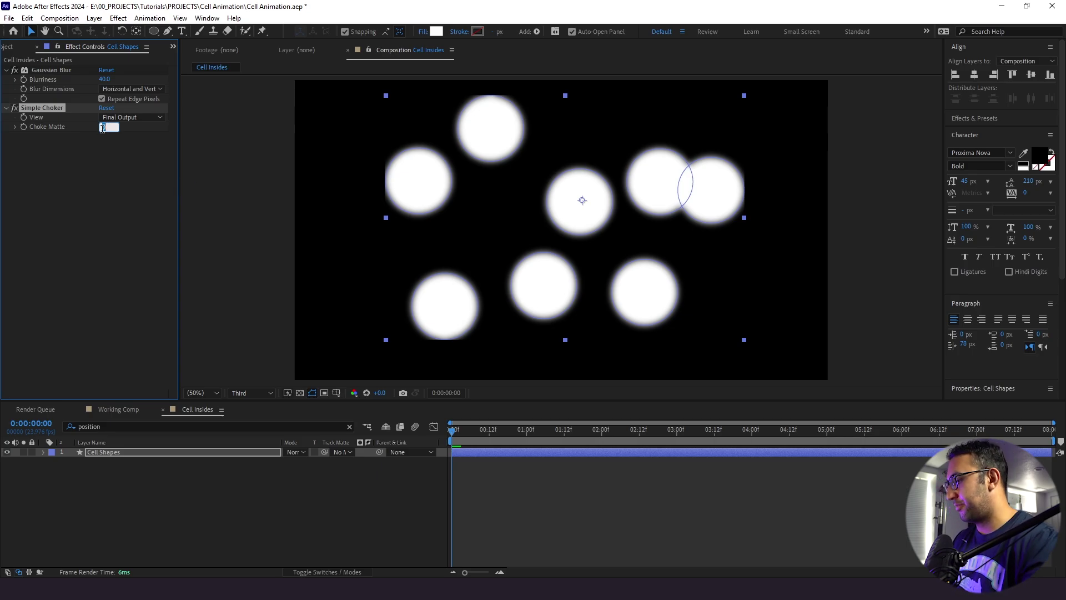
type("30")
key("Return")
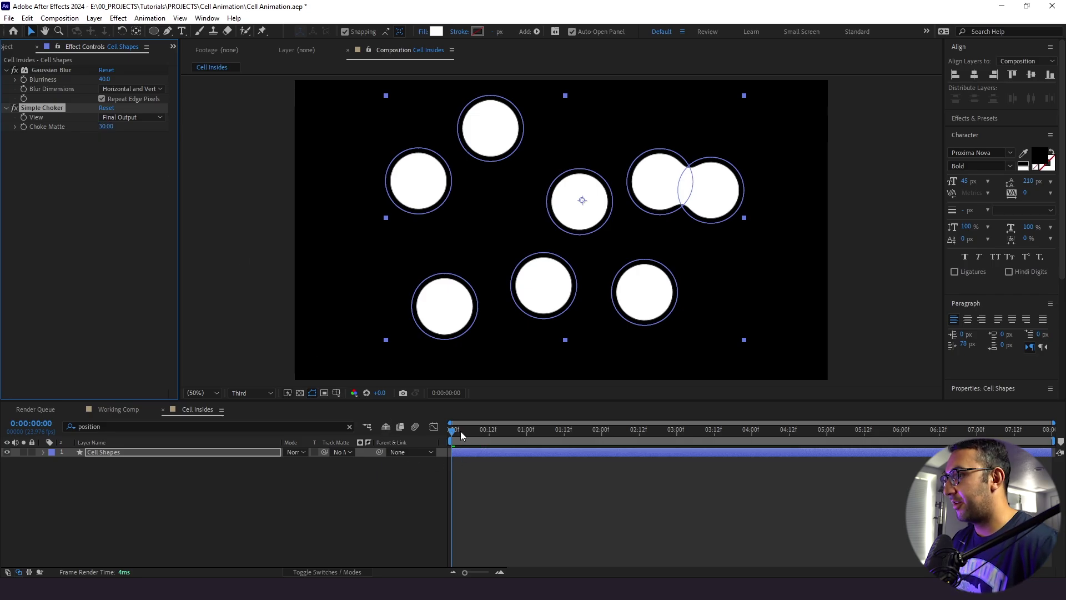
left_click_drag(461, 431, 661, 433)
key("space")
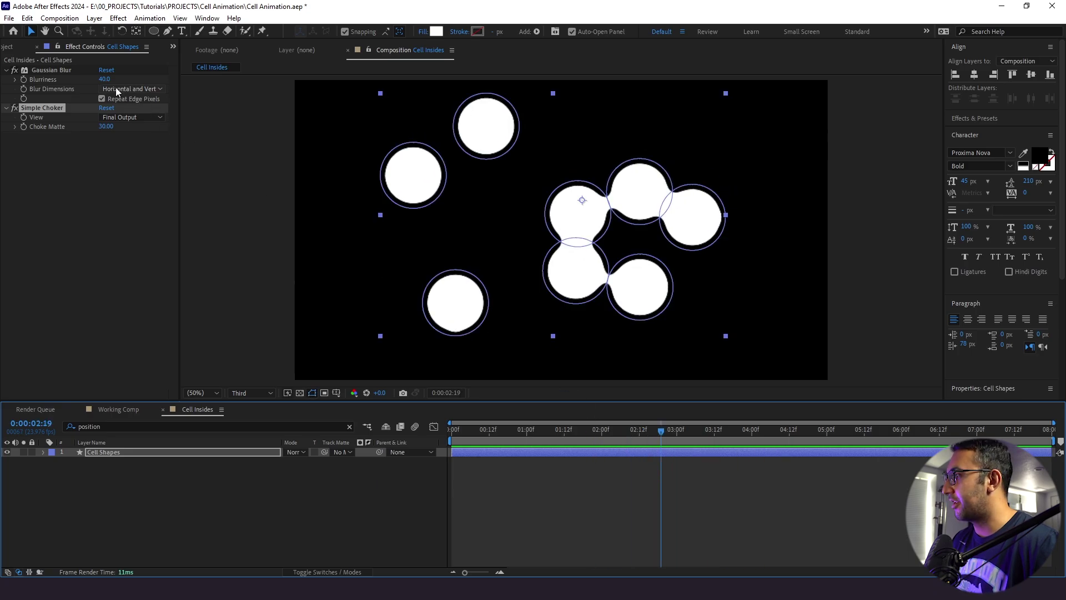
Try Blurriness 56.9 and Choke Matte 91.20, undoing each after previewing
left_click_drag(104, 79, 202, 85)
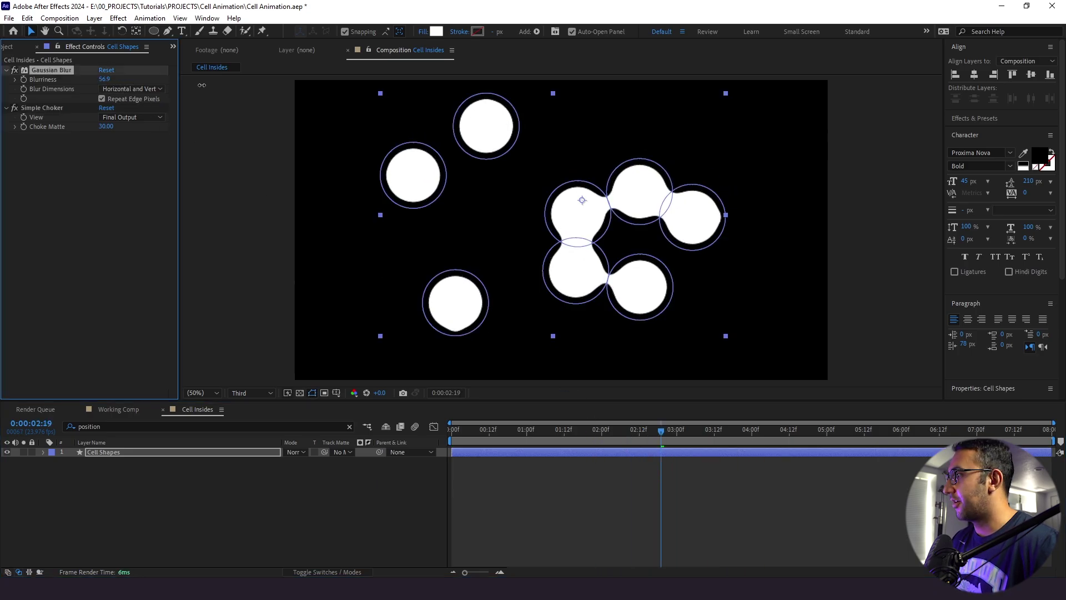
key("space")
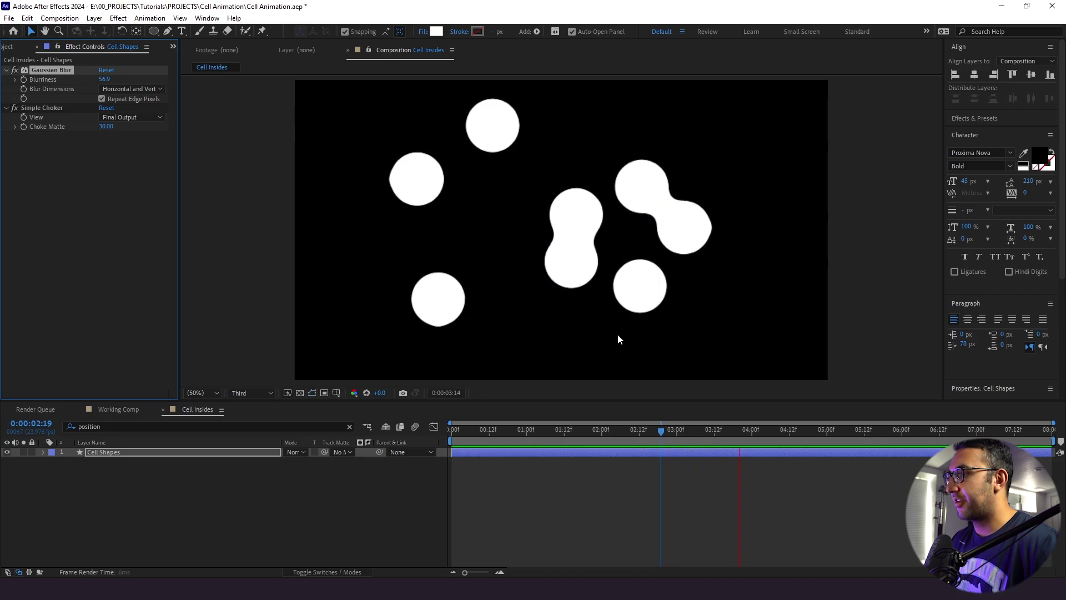
key("ctrl+z")
left_click_drag(110, 129, 184, 130)
key("space")
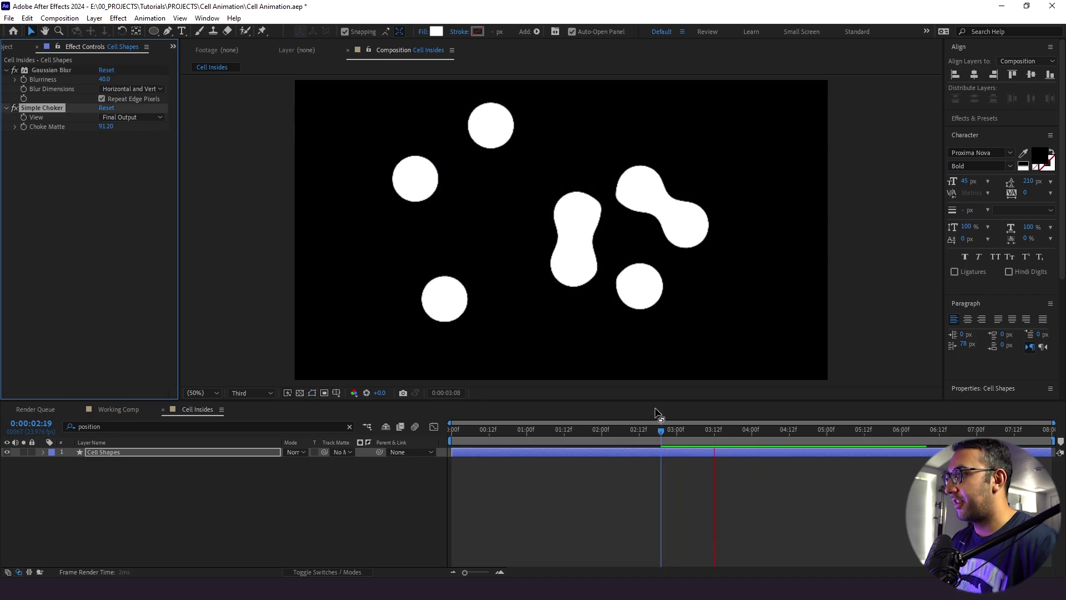
key("ctrl+z")
key("ctrl+z")
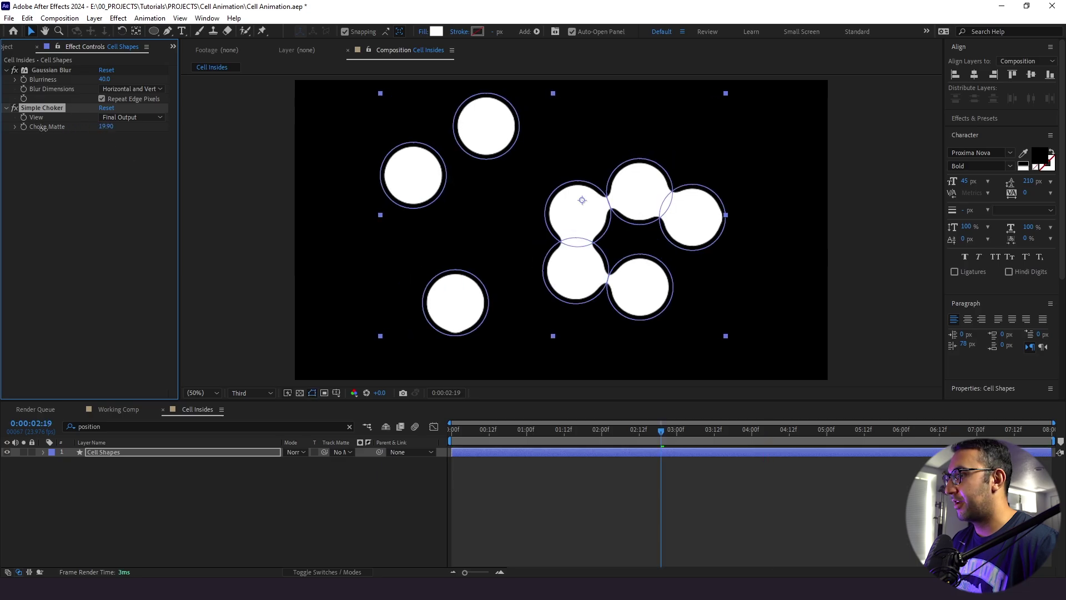
Restore Choke Matte to 30.00 and play the blob animation from the start
key("space")
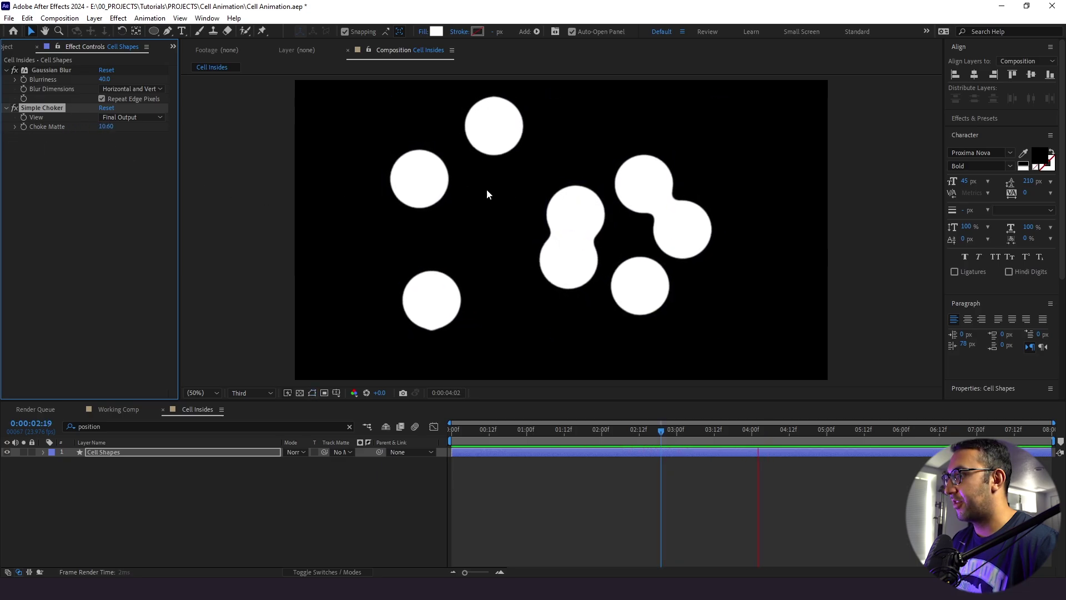
key("space")
key("ctrl+z")
left_click_drag(535, 428, 430, 426)
key("space")
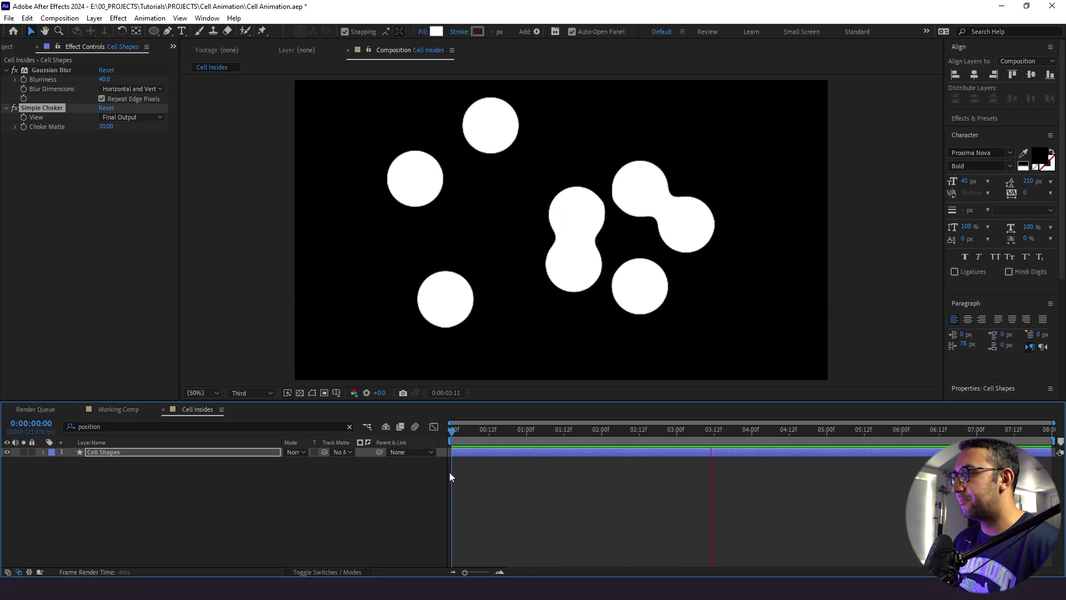
left_click(450, 477)
Place the Cell Insides composition into Working Comp and scale it to 60%
left_click(120, 410)
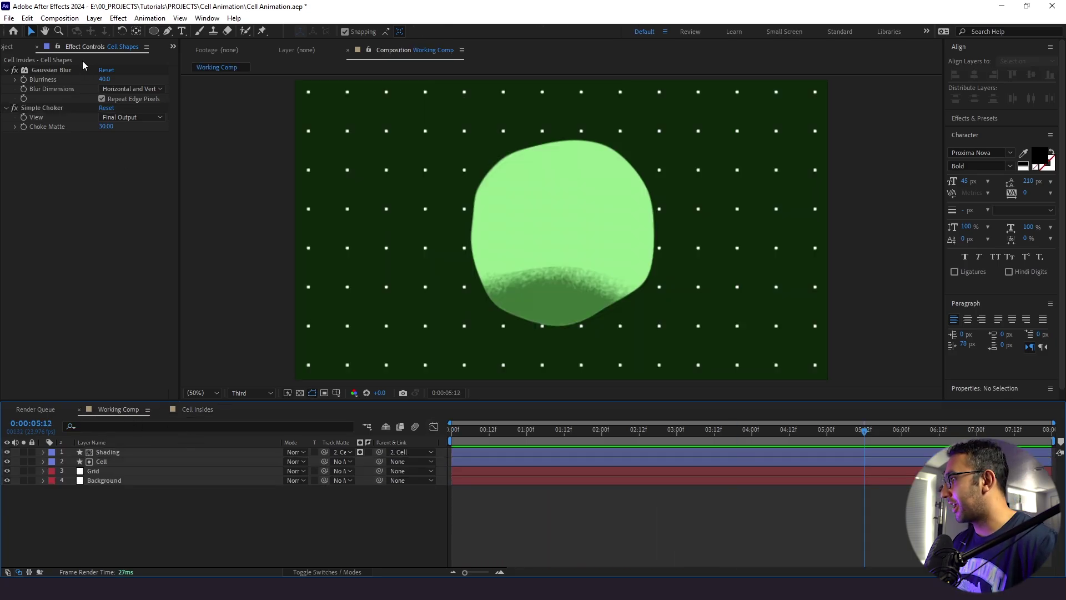
left_click(27, 48)
left_click_drag(50, 147, 135, 450)
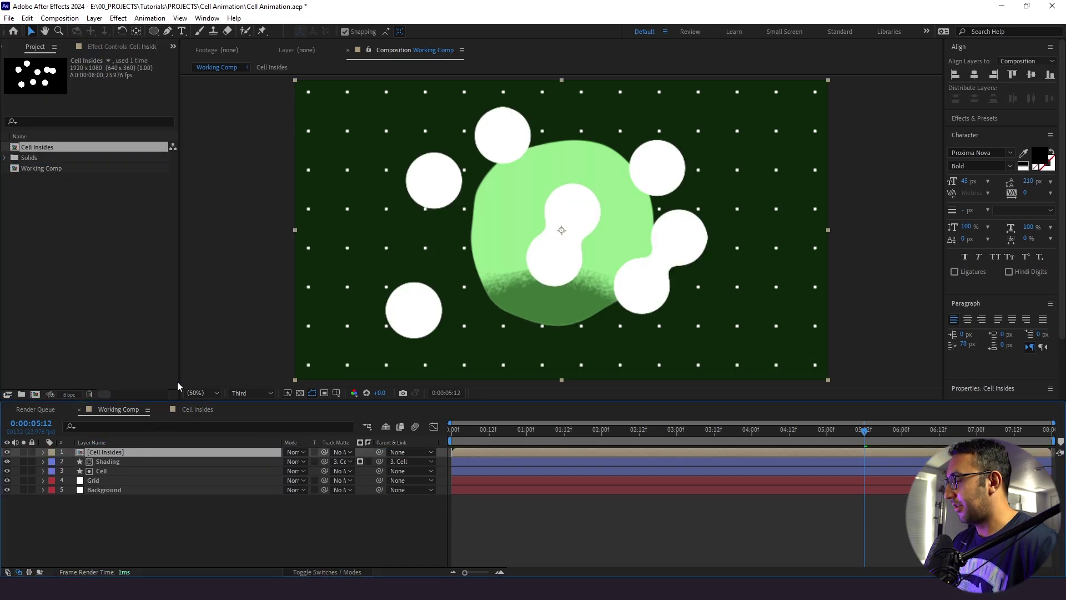
key("s")
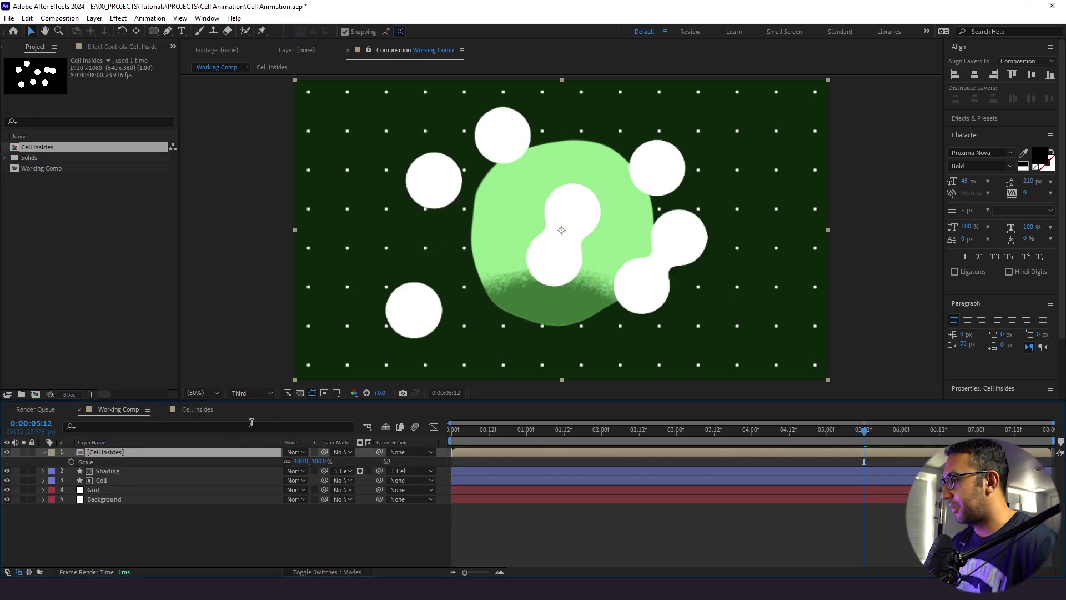
left_click_drag(295, 458, 278, 465)
Set Cell Insides' Track Matte and Parent to the Cell layer, then preview
left_click(147, 460)
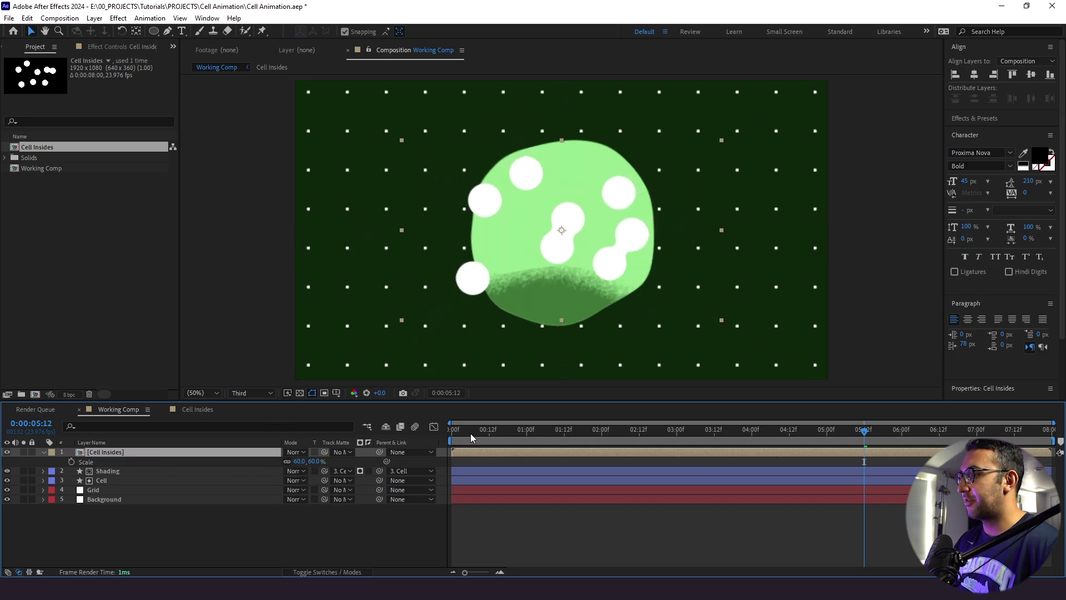
left_click_drag(471, 433, 453, 434)
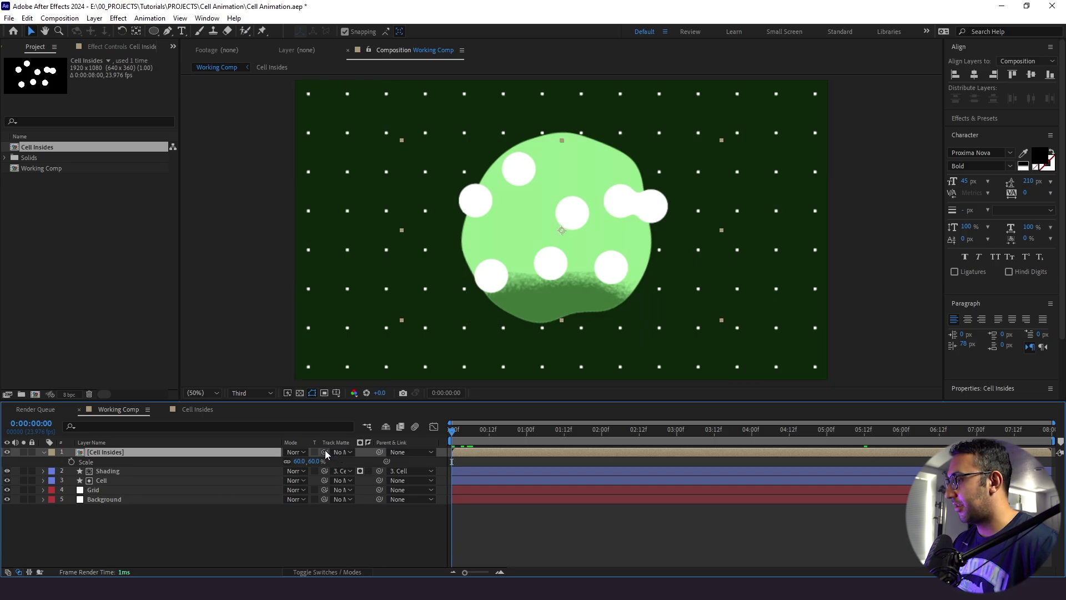
left_click_drag(149, 476, 126, 477)
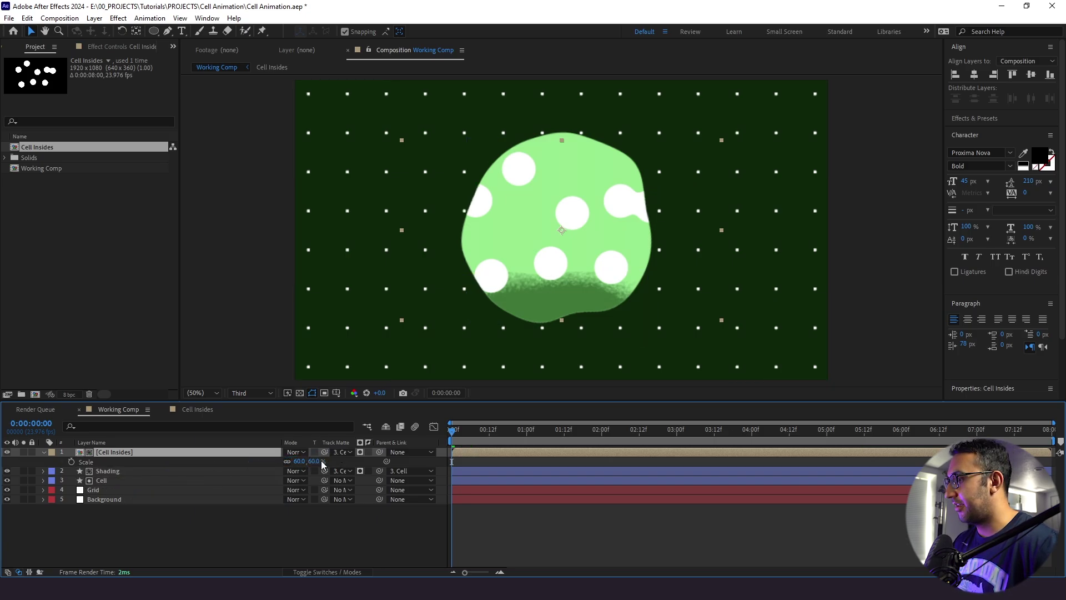
left_click_drag(378, 452, 169, 480)
left_click(218, 555)
key("space")
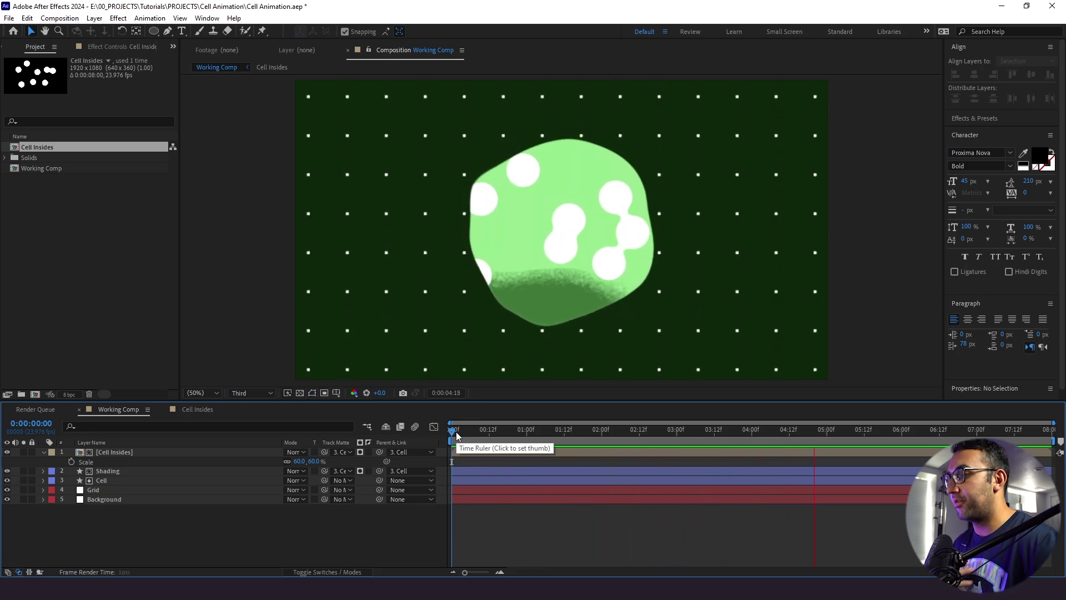
left_click(490, 434)
Add Gaussian Blur at 10.0 to Cell Insides and preview the softened blobs
left_click(487, 450)
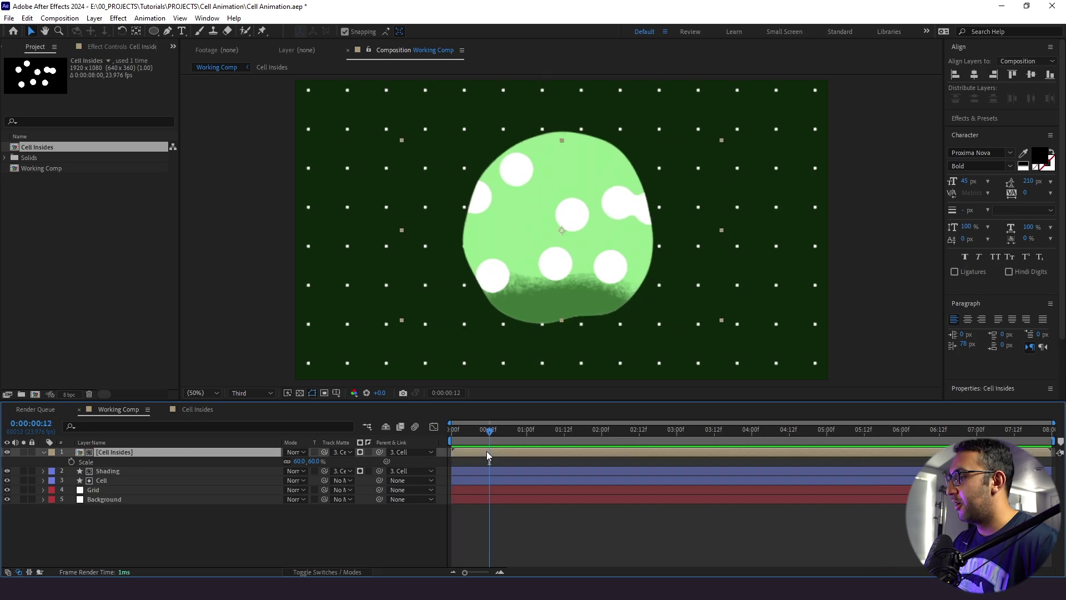
key("ctrl+space")
type("gaus")
key("Down")
key("Return")
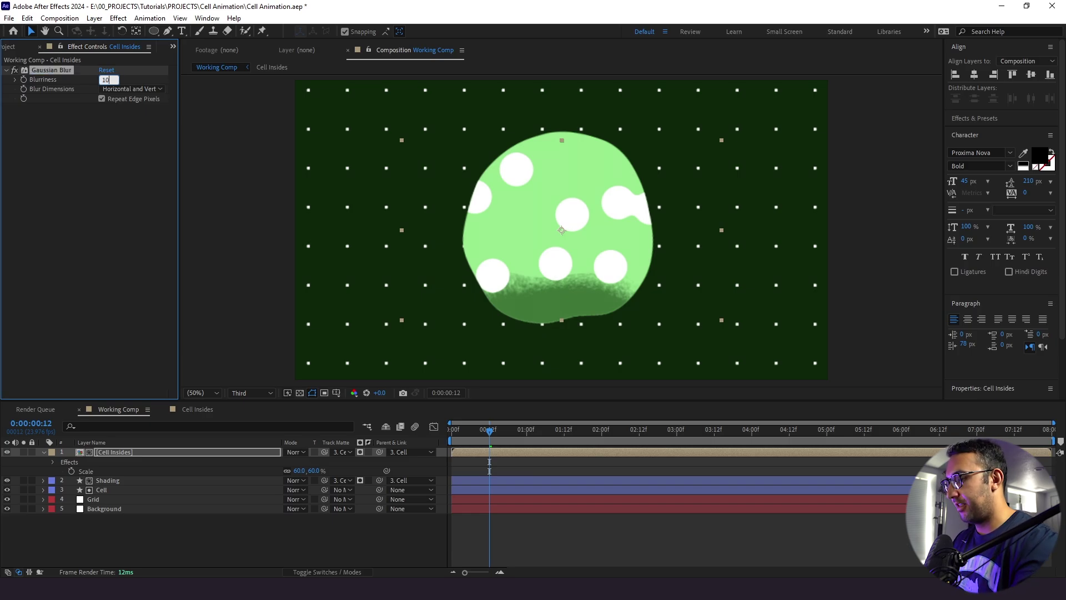
key("space")
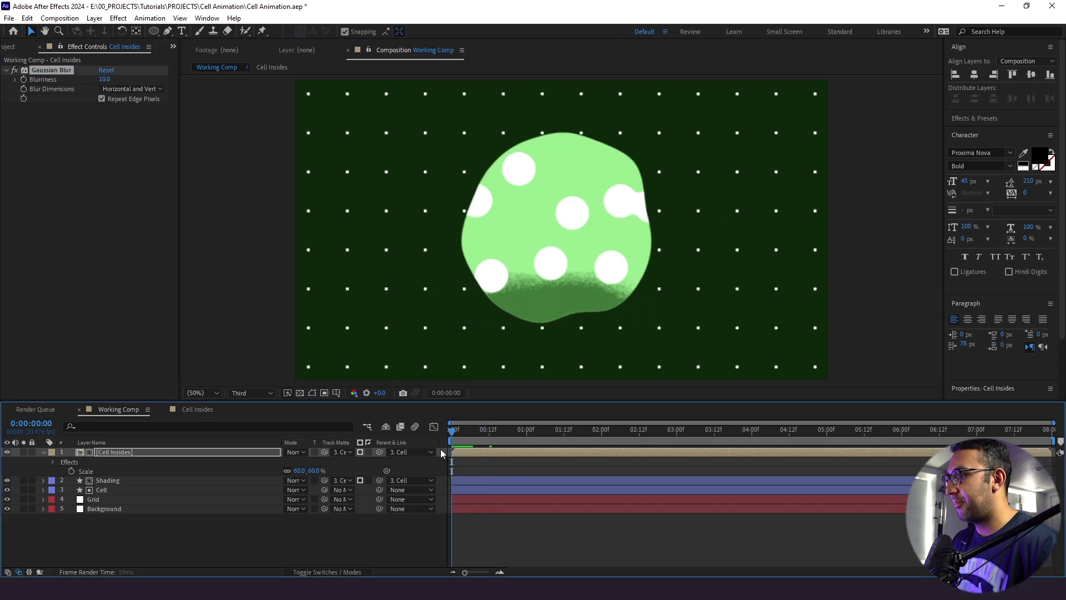
left_click(166, 450)
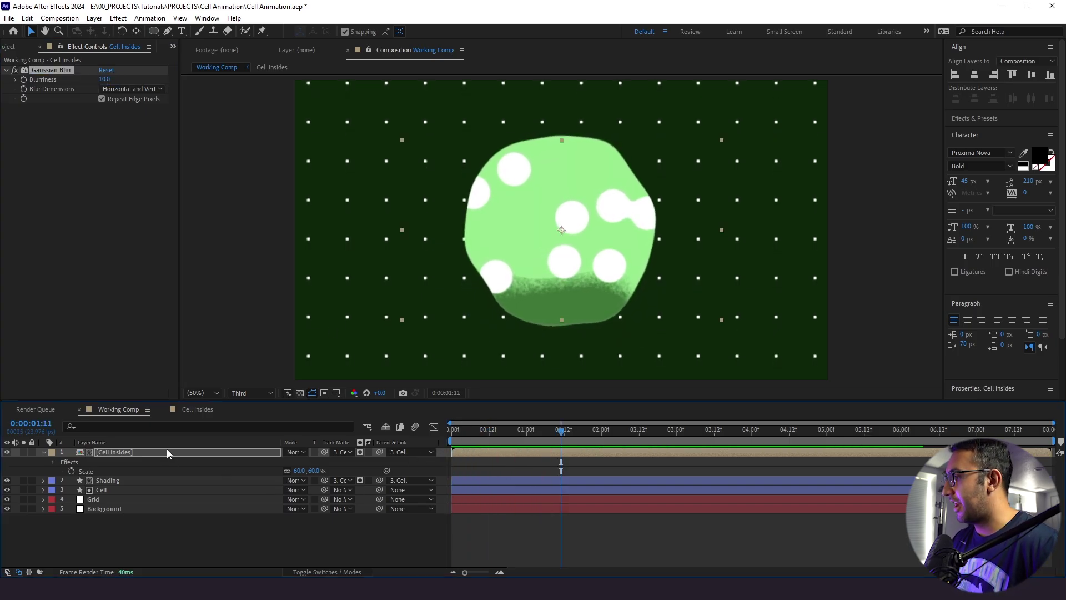
Add Deep Glow with Exposure 0.30 and Radius 250, then preview from the start
key("ctrl+space")
type("deep")
key("Return")
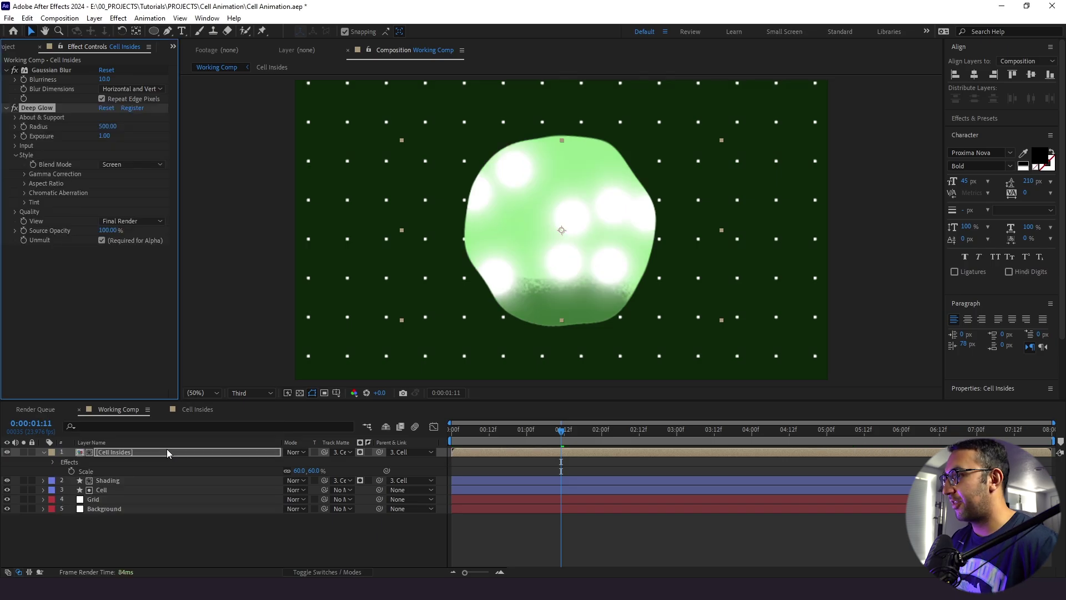
left_click(108, 127)
type("24")
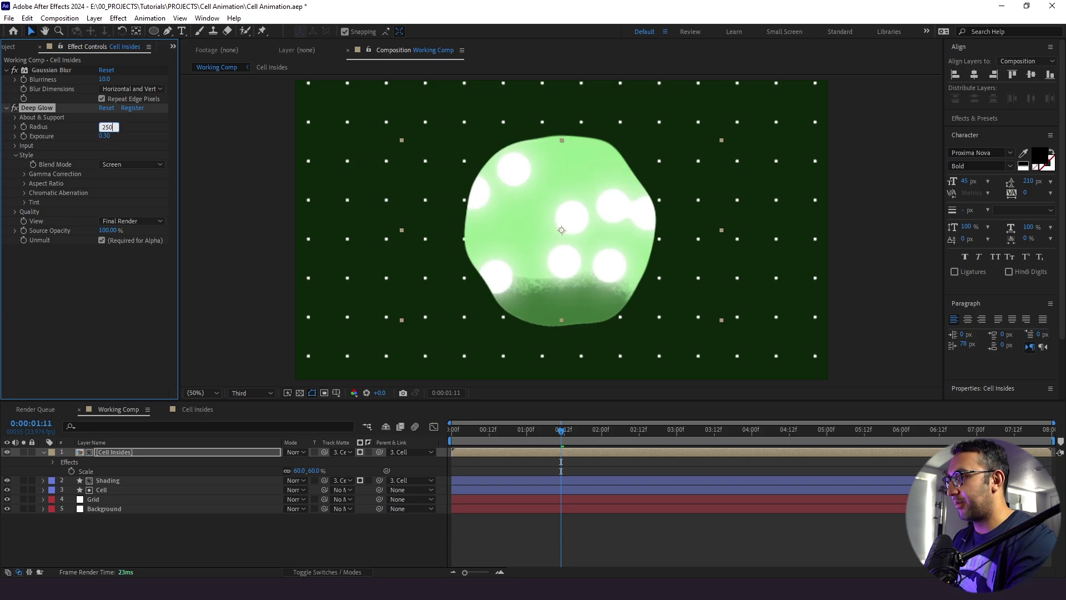
left_click(440, 441)
key("Home")
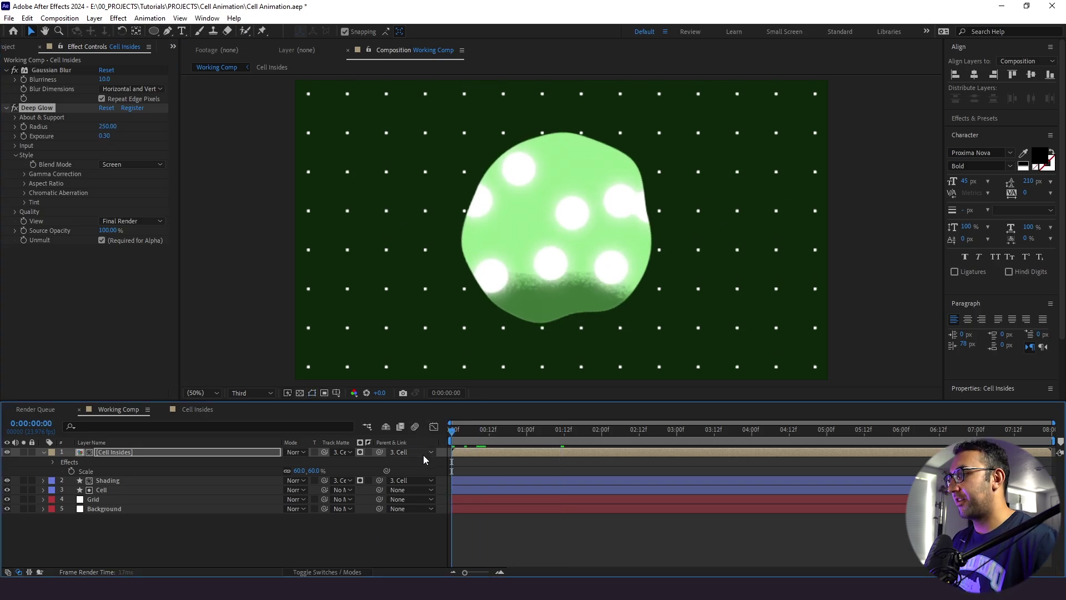
key("space")
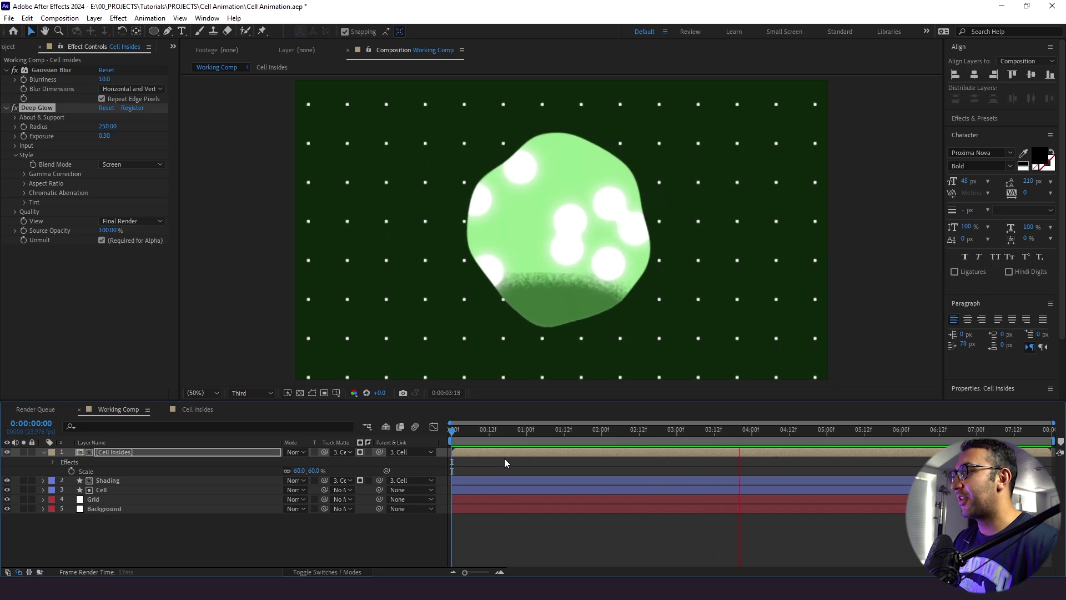
Review the glowing preview, return to frame 0, and select the Cell layer's Turbulent Displace
key("space")
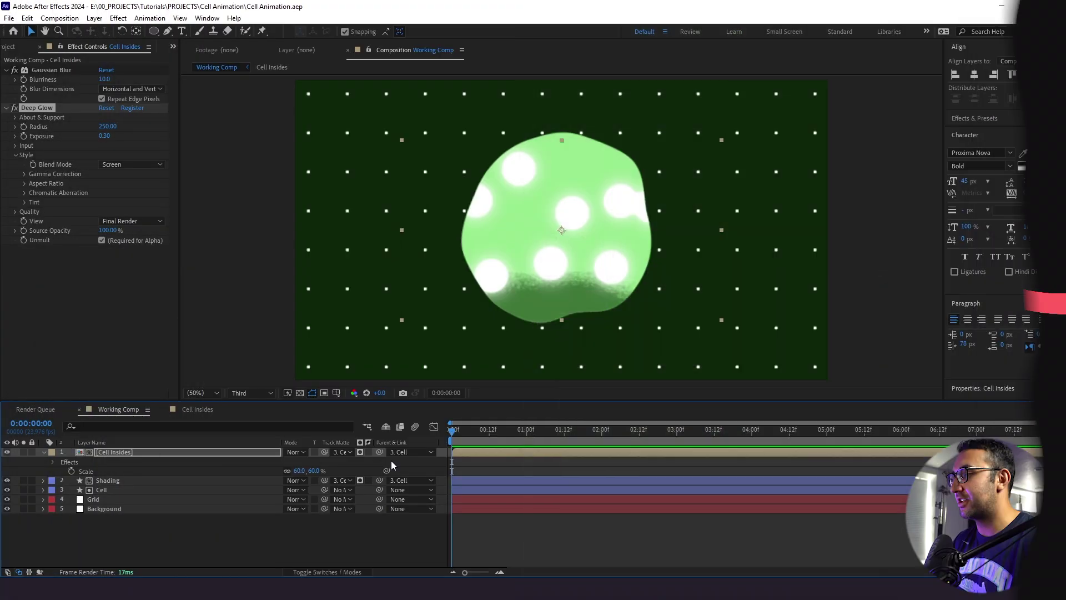
key("space")
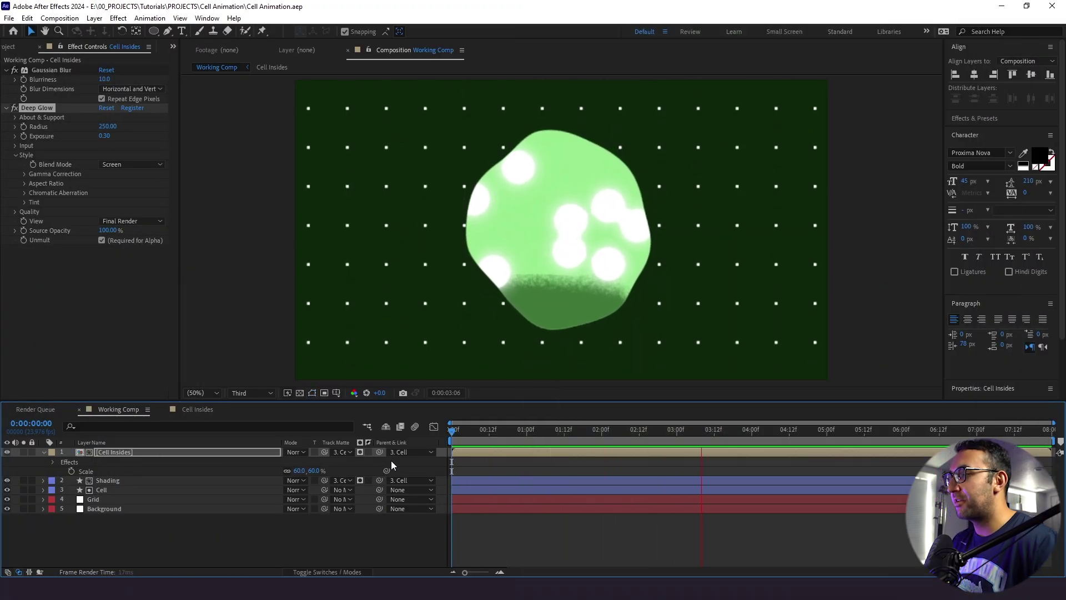
key("space")
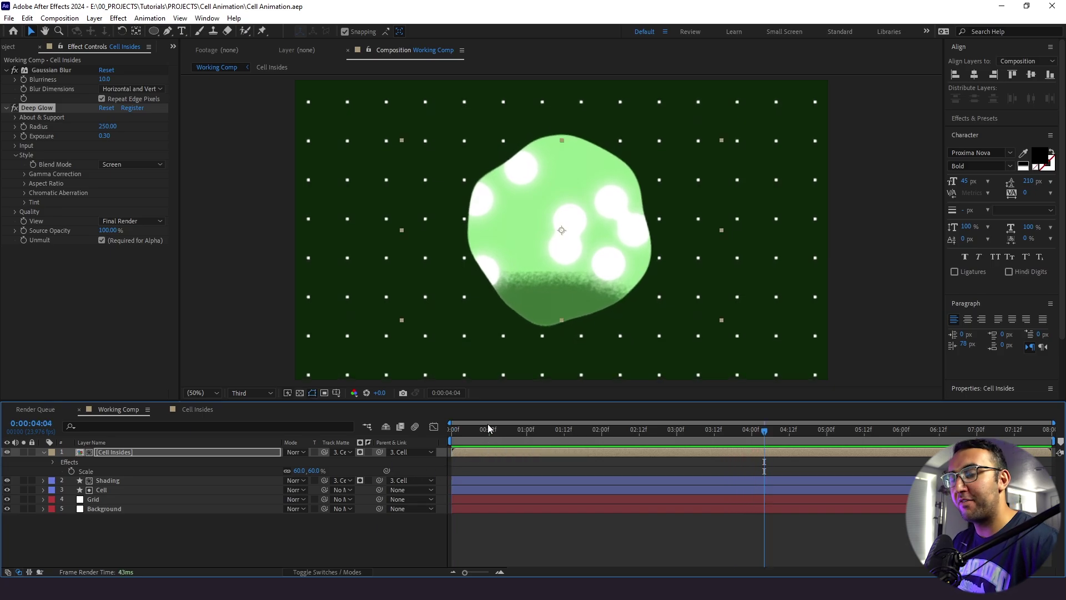
key("Home")
left_click(136, 498)
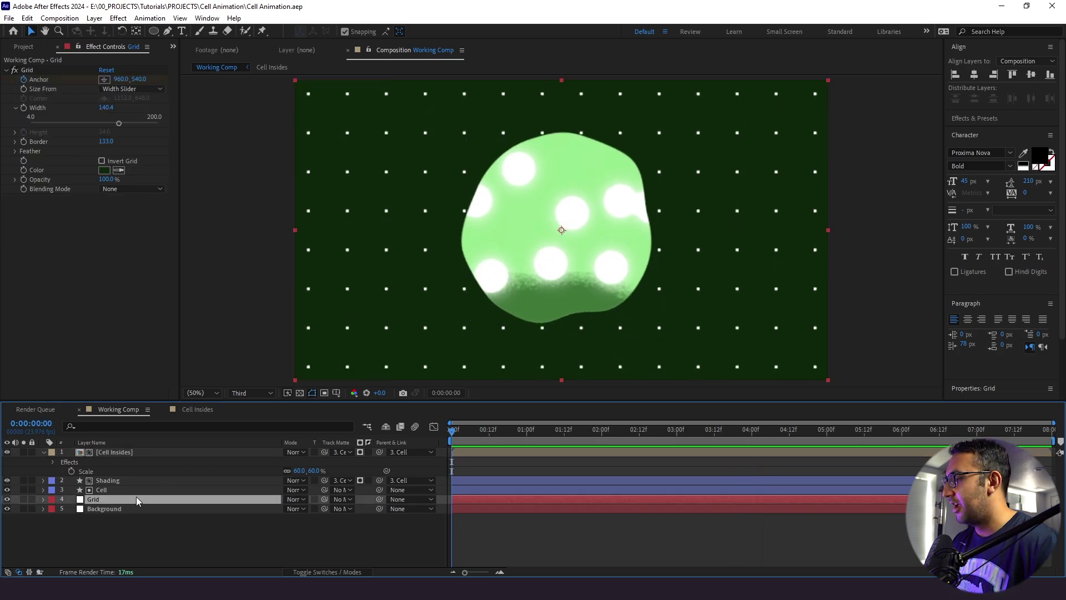
left_click(135, 489)
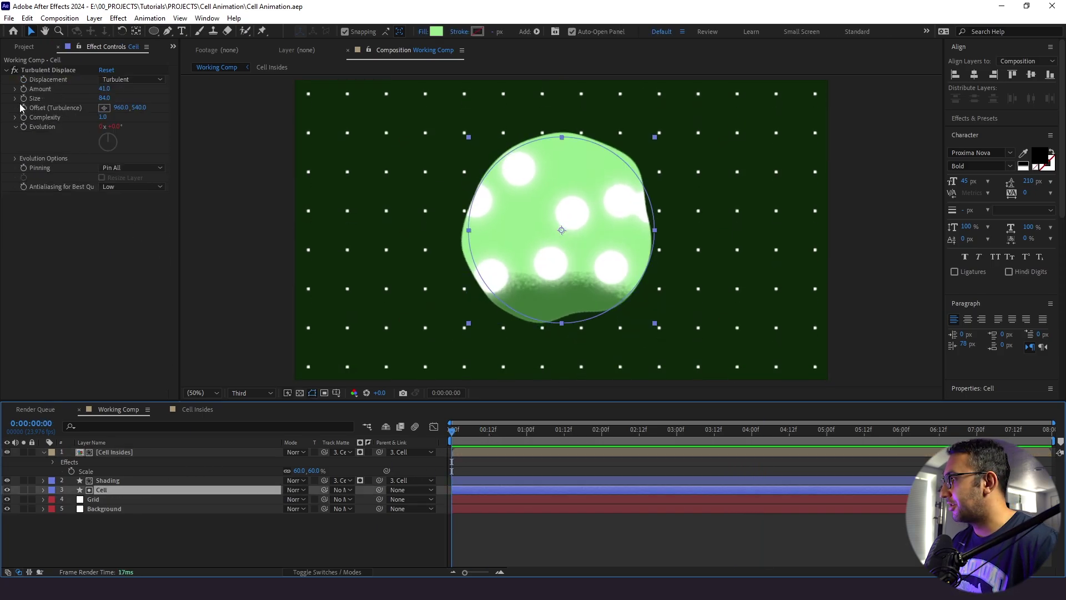
Place the Amount 41 and Size 84 keyframes at 0:00:01:00 and scrub to check the wobble
left_click(48, 70)
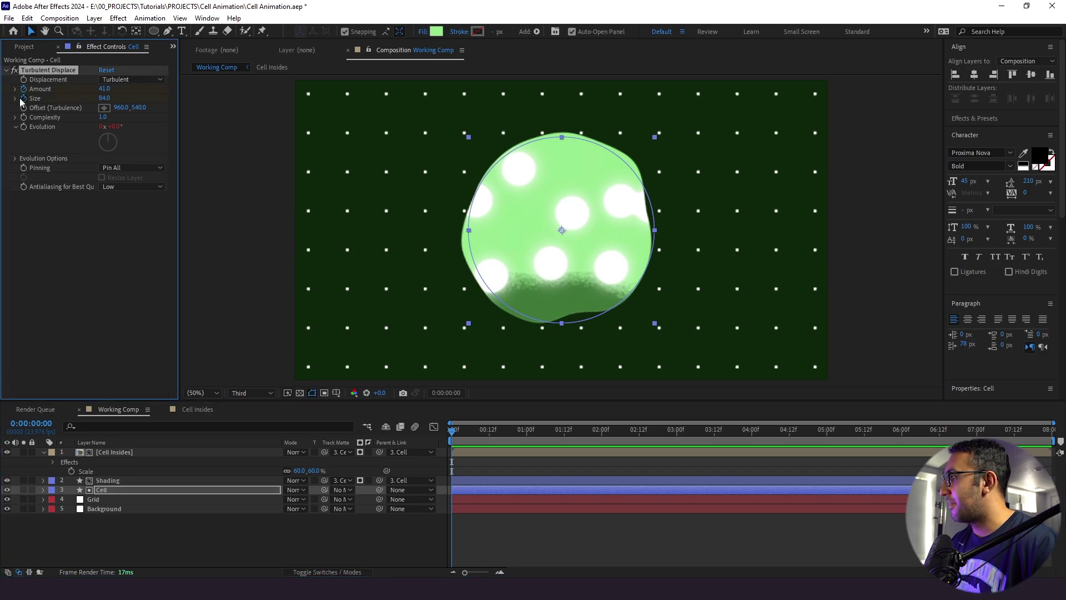
key("u")
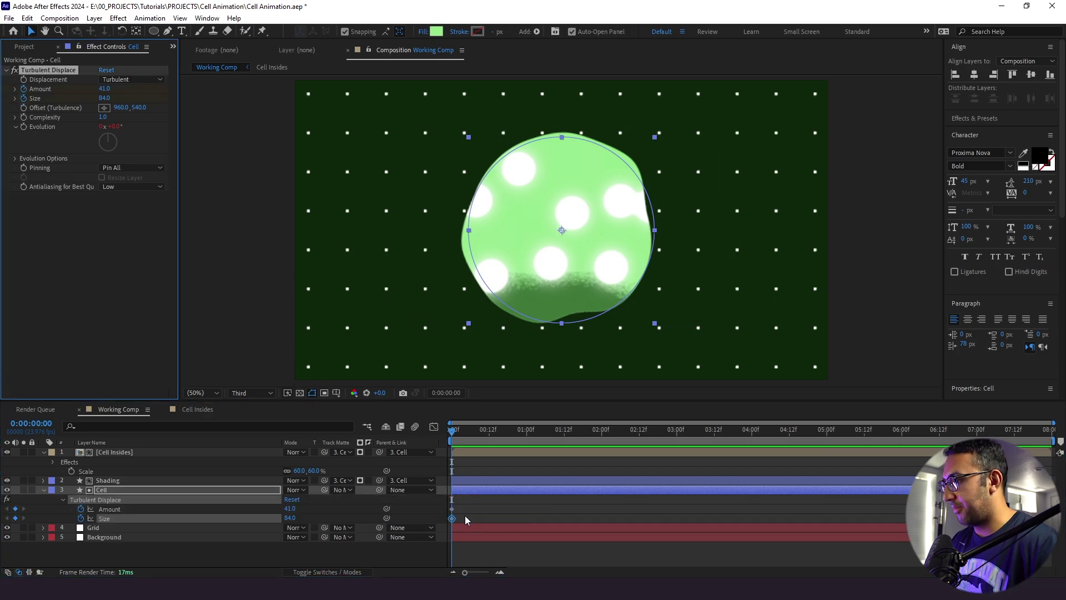
left_click(461, 508)
left_click_drag(451, 514, 492, 512)
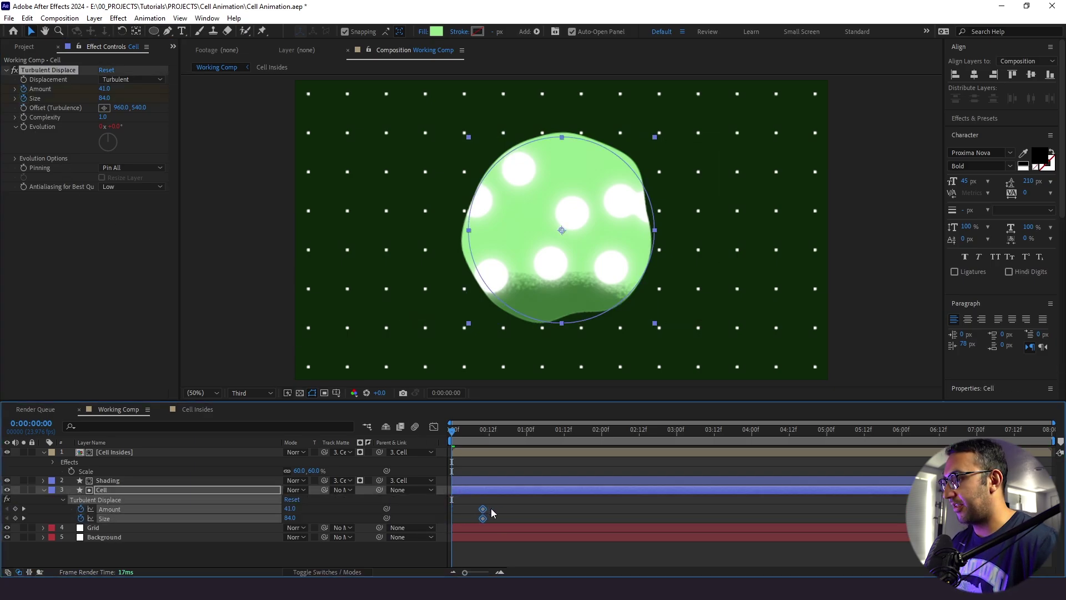
key("F2")
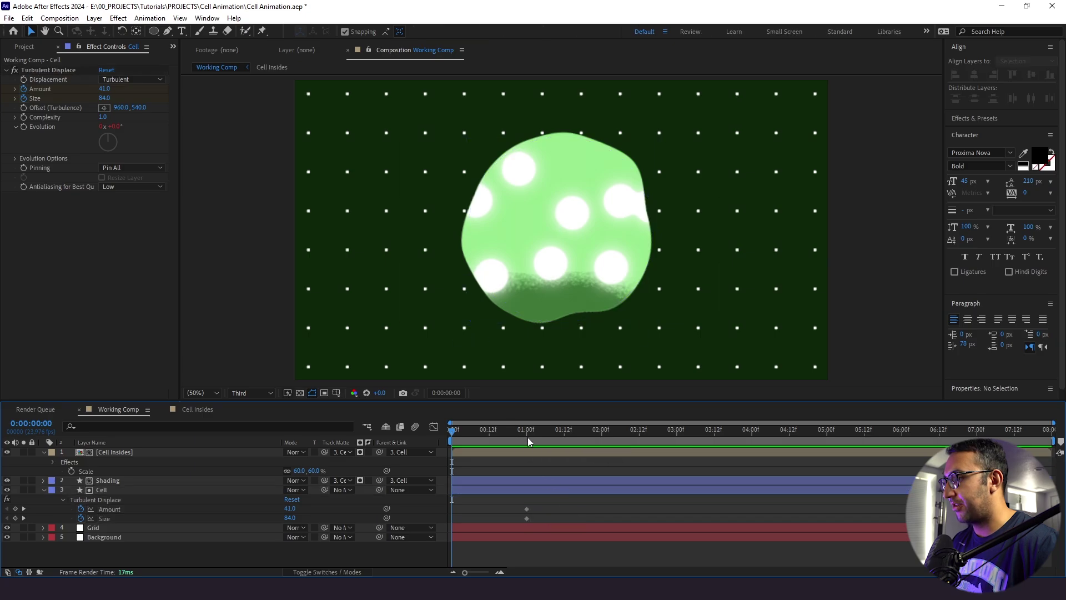
left_click(528, 441)
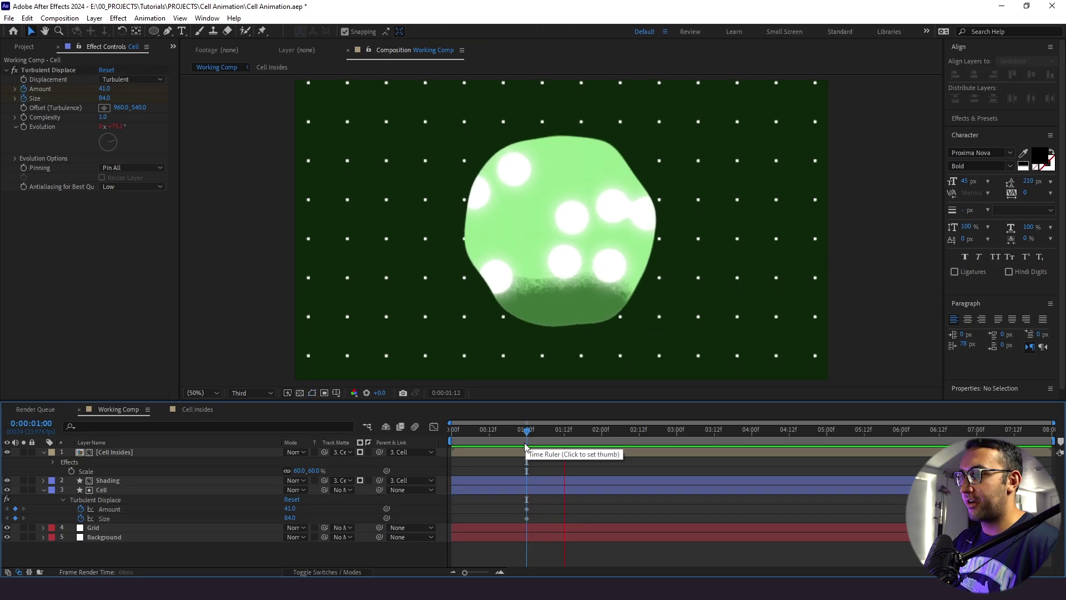
mouse_move(525, 446)
left_mouse_down()
mouse_move(518, 434)
mouse_move(528, 440)
left_mouse_up()
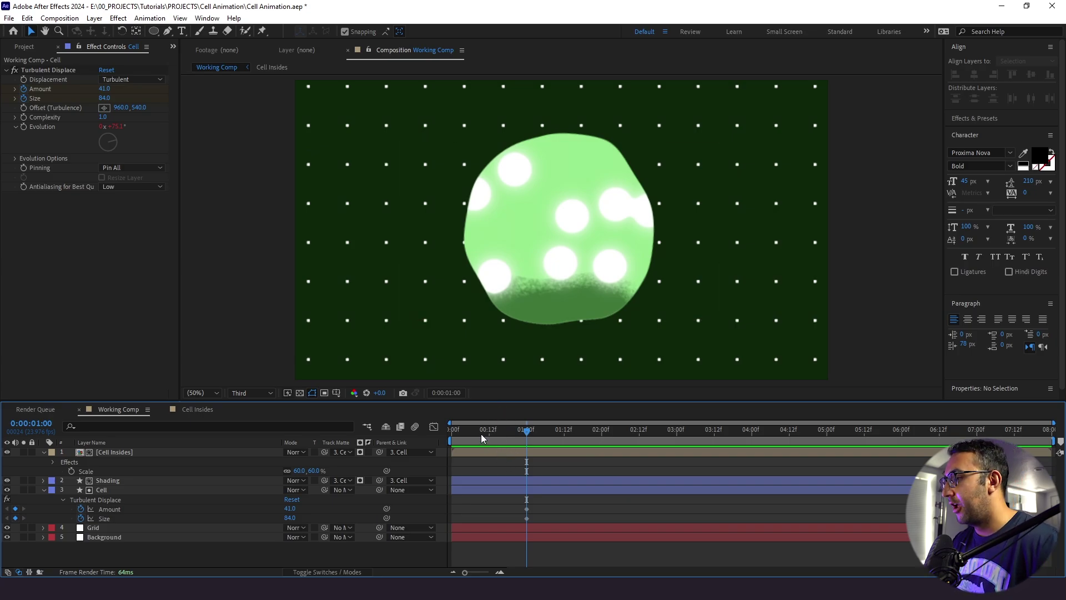
key("Home")
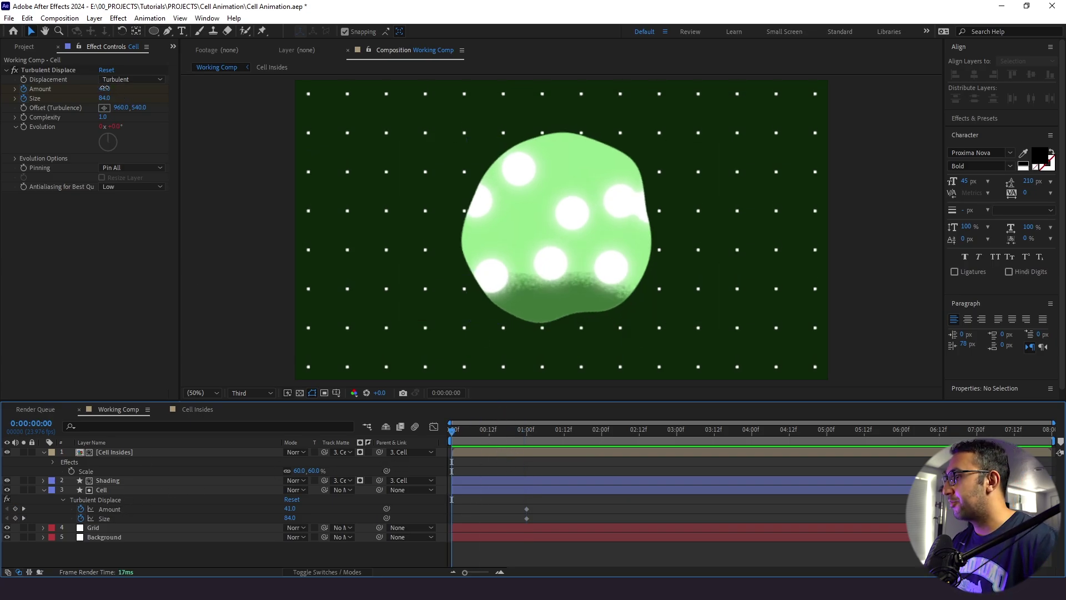
At frame 0, raise the displacement Amount and turbulence Size, then preview
left_click_drag(104, 88, 230, 137)
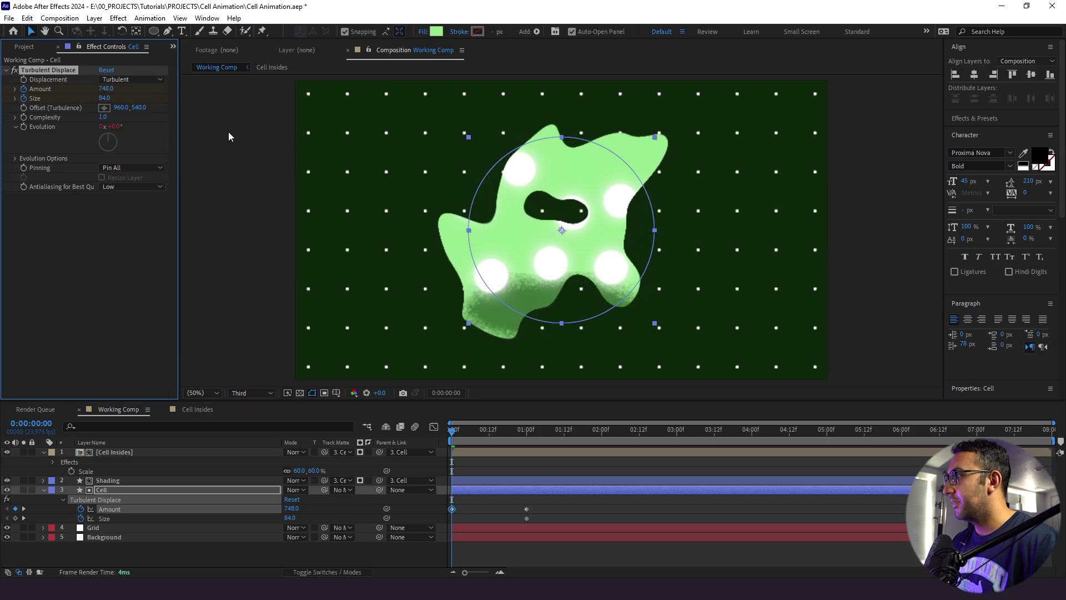
left_click_drag(105, 98, 842, 167)
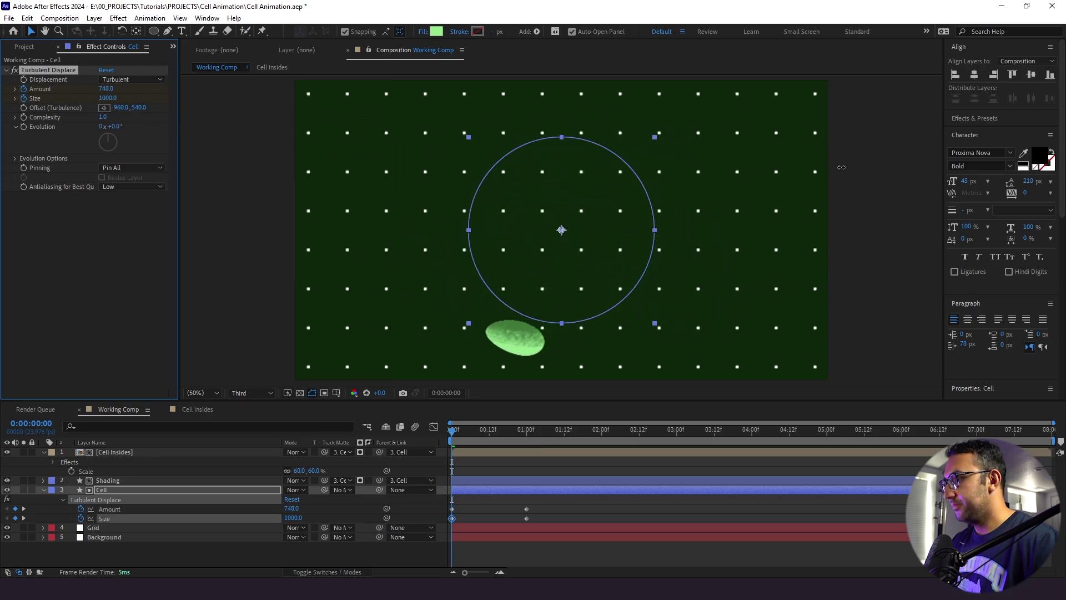
left_click_drag(106, 89, 356, 121)
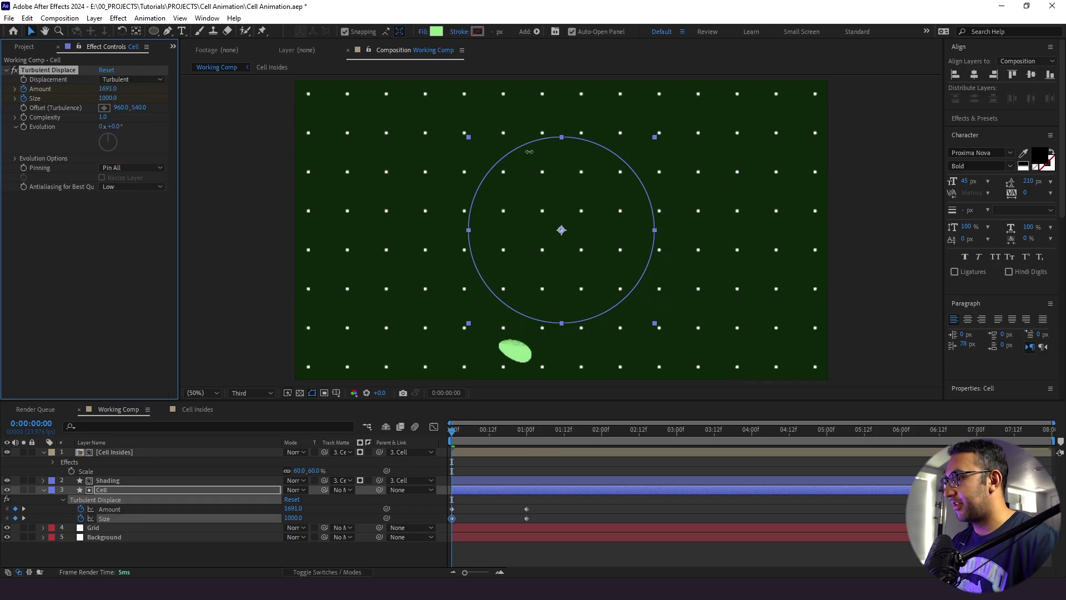
left_click(484, 514)
left_click(479, 493)
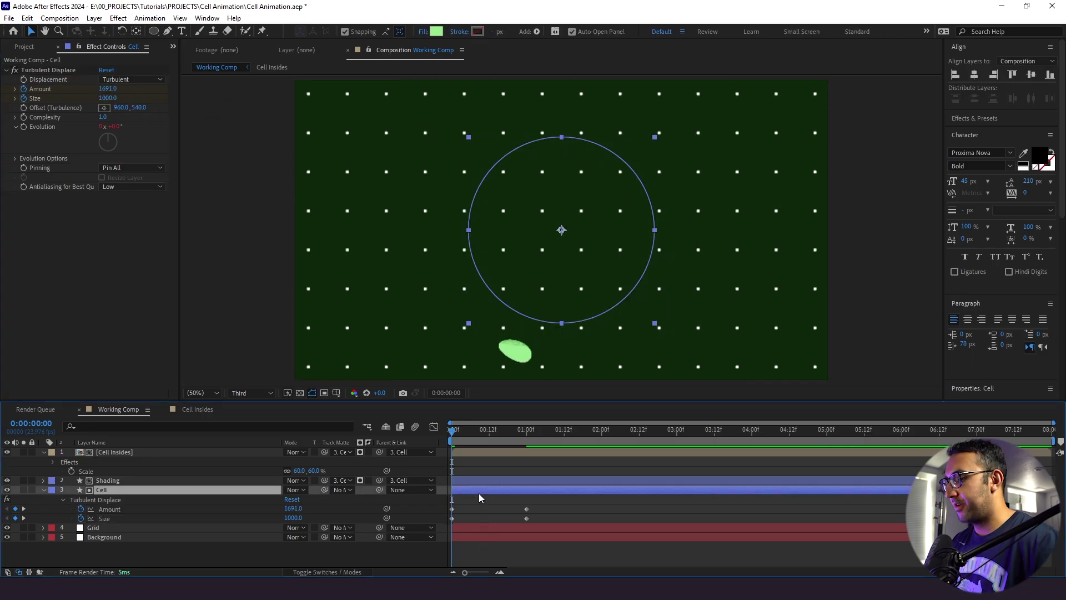
key("space")
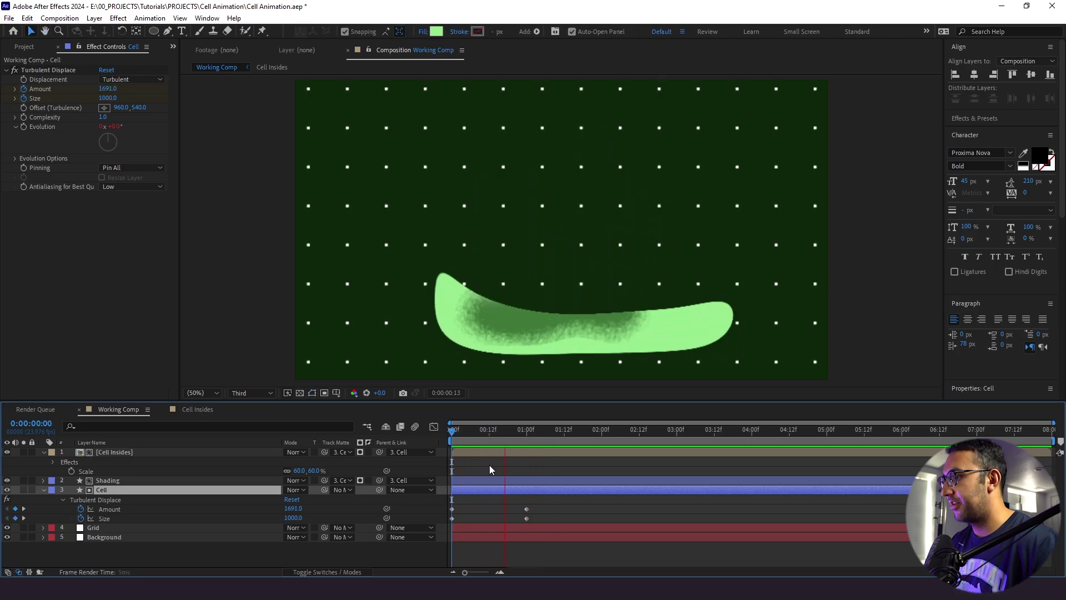
key("space")
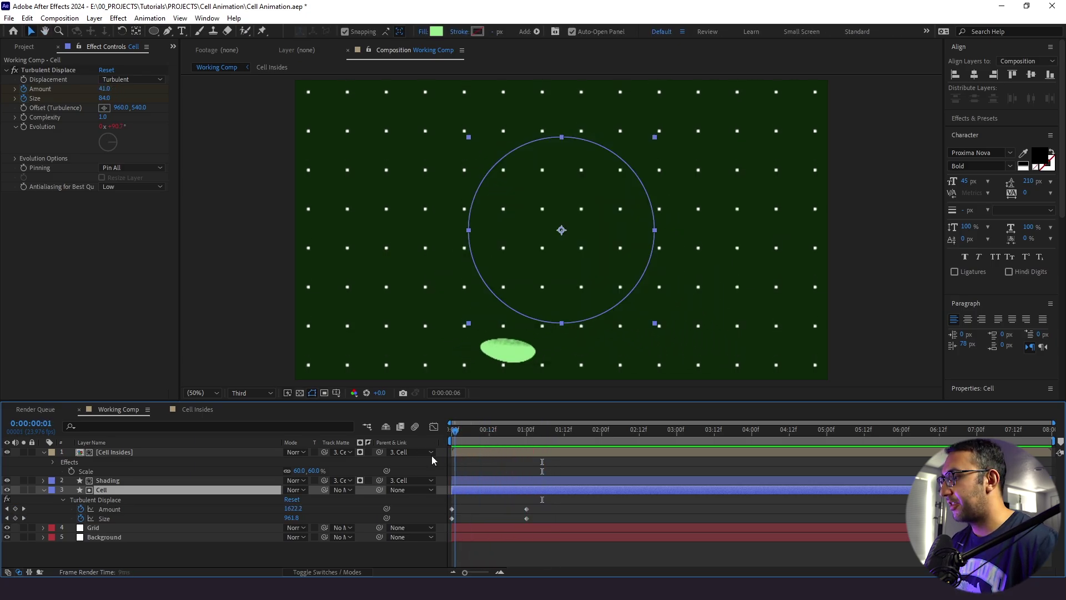
Set Size to 500 with Amount at 3231 and preview the scattered blobs
left_click(108, 98)
key("Return")
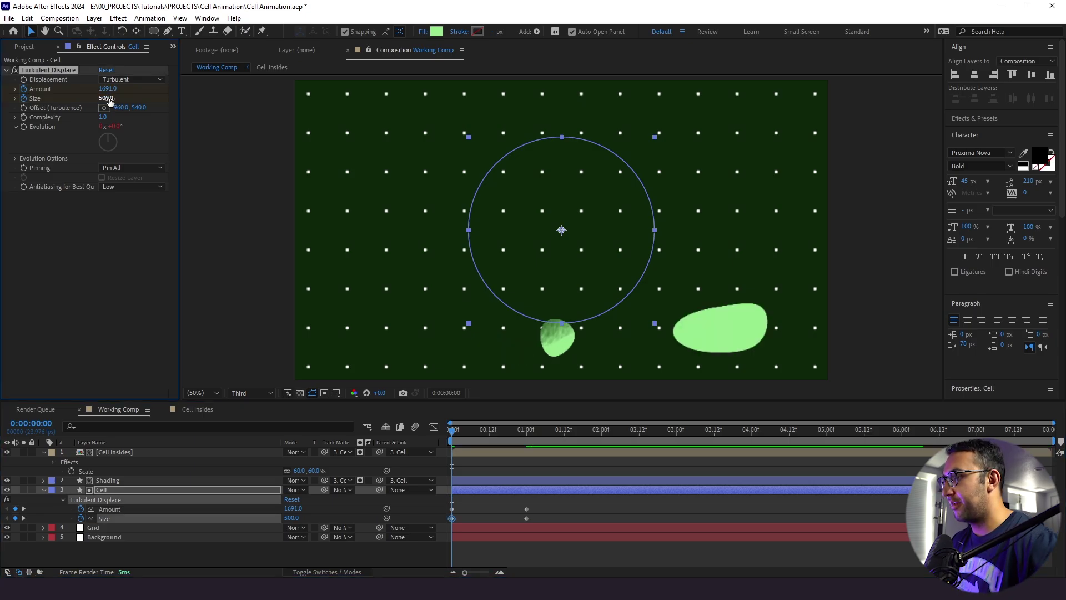
left_click(551, 508)
key("space")
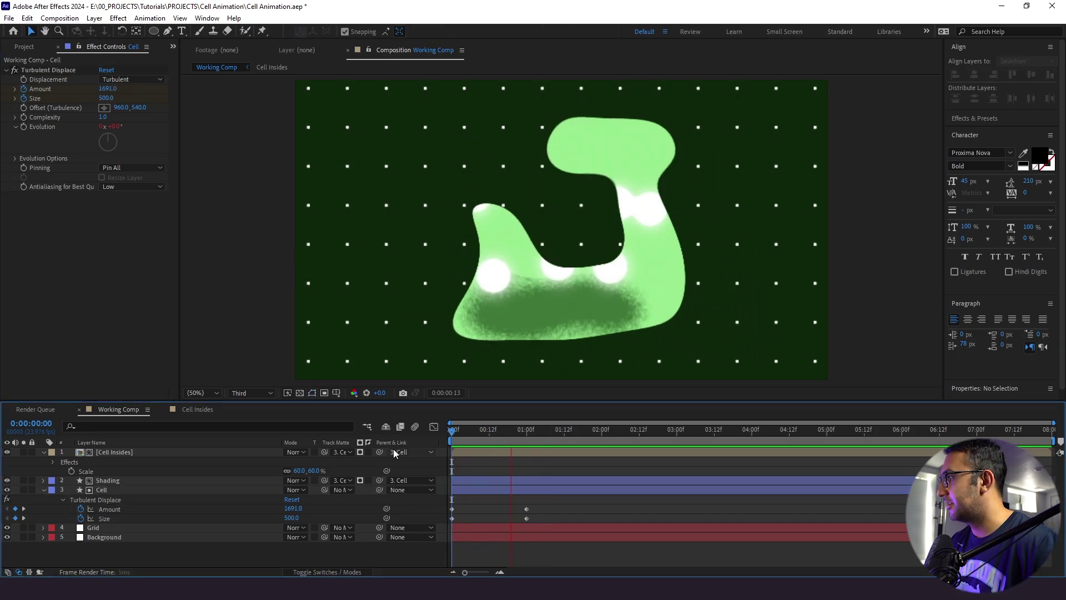
key("space")
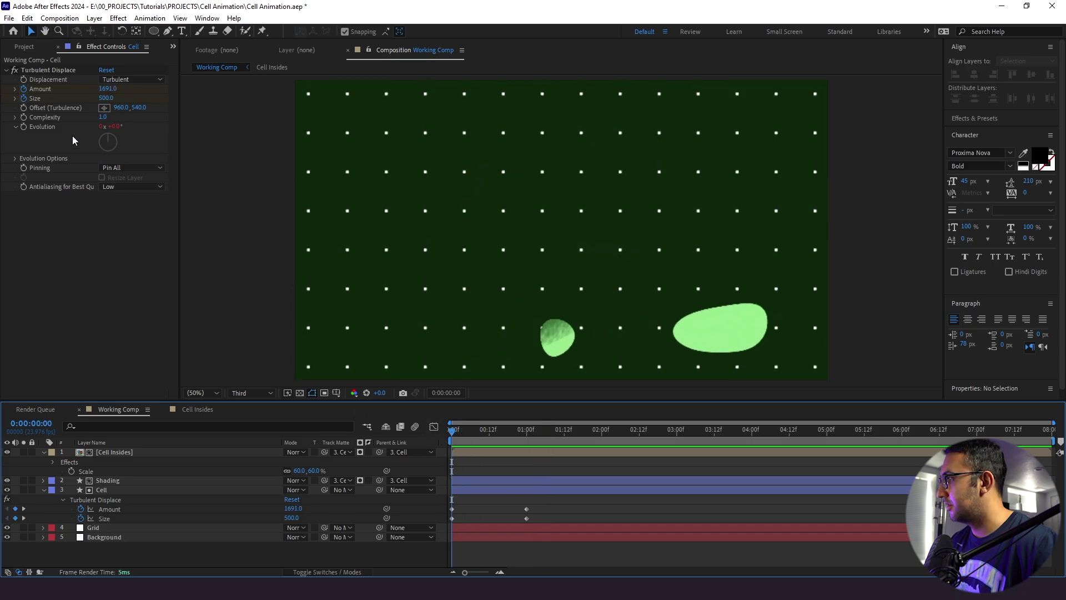
left_click(103, 94)
key("space")
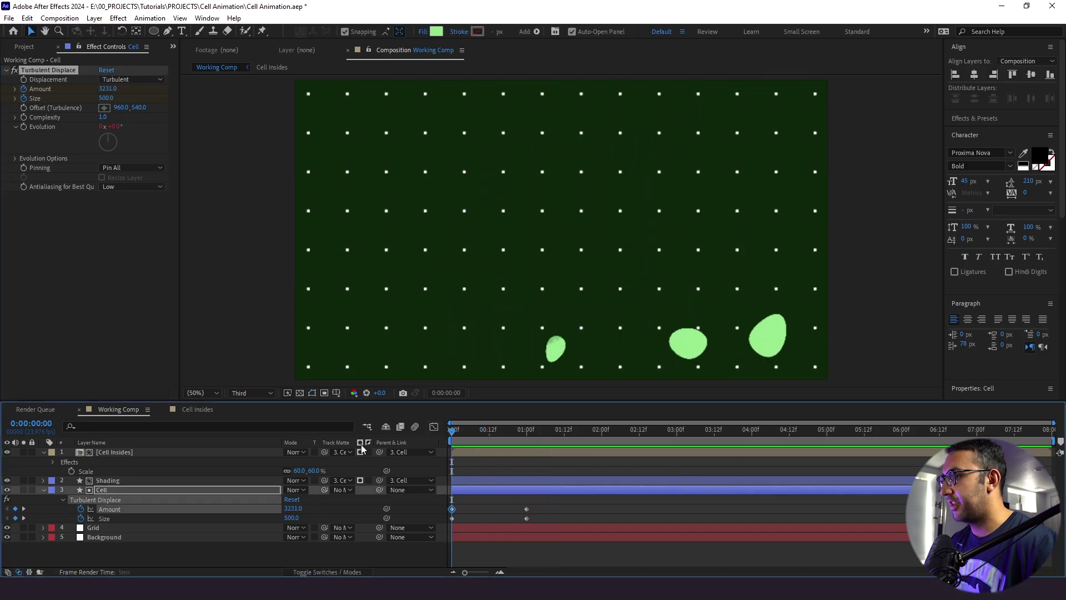
Apply Easy Ease (F9) to the Amount and Size keyframes, then select the one-second pair
left_click_drag(541, 501, 458, 518)
key("F9")
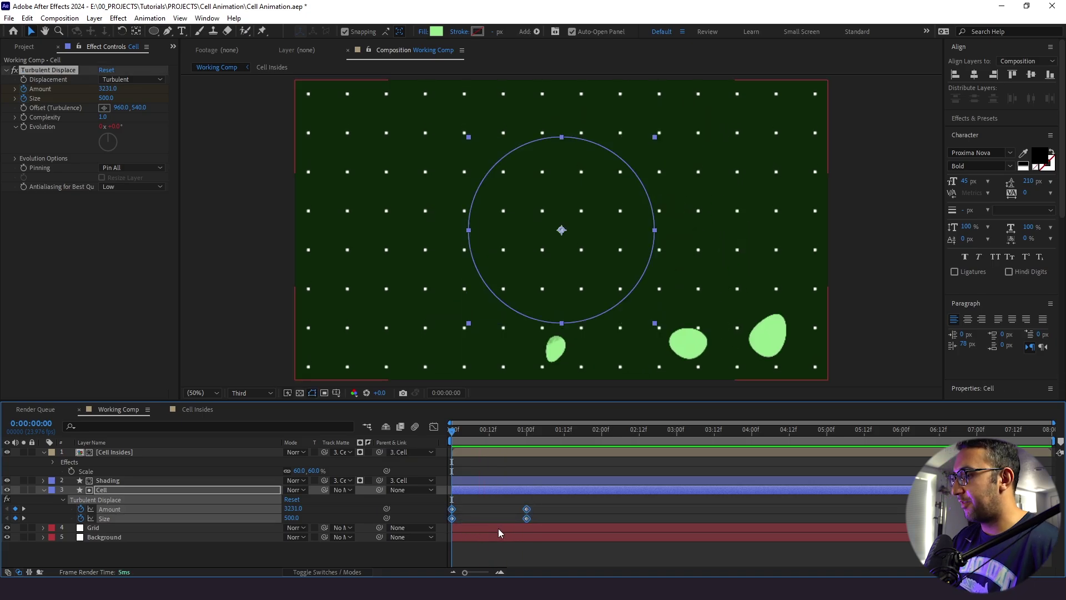
left_click(578, 498)
left_click(527, 509)
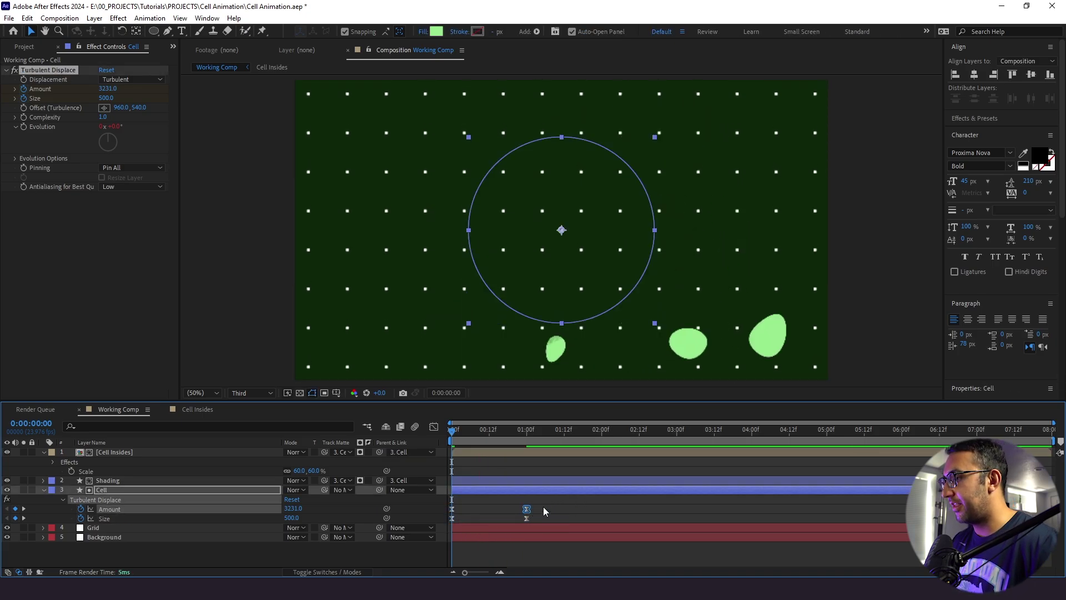
left_click(527, 518, "shift")
Lengthen the ease into the one-second keyframes on the speed graph and preview
left_click(434, 427)
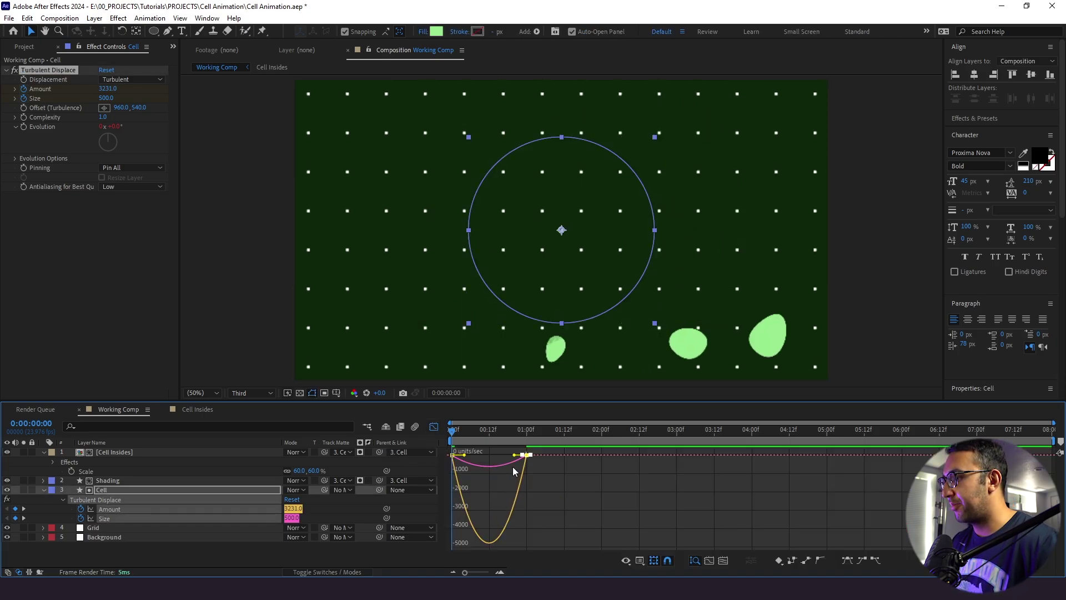
left_click_drag(513, 456, 464, 452)
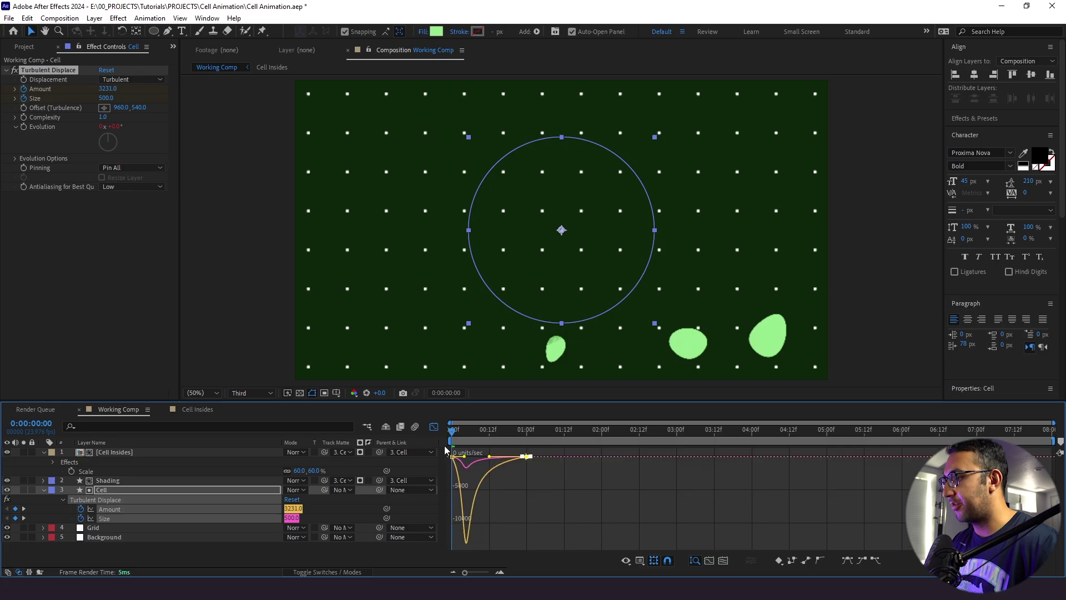
left_click(434, 426)
key("space")
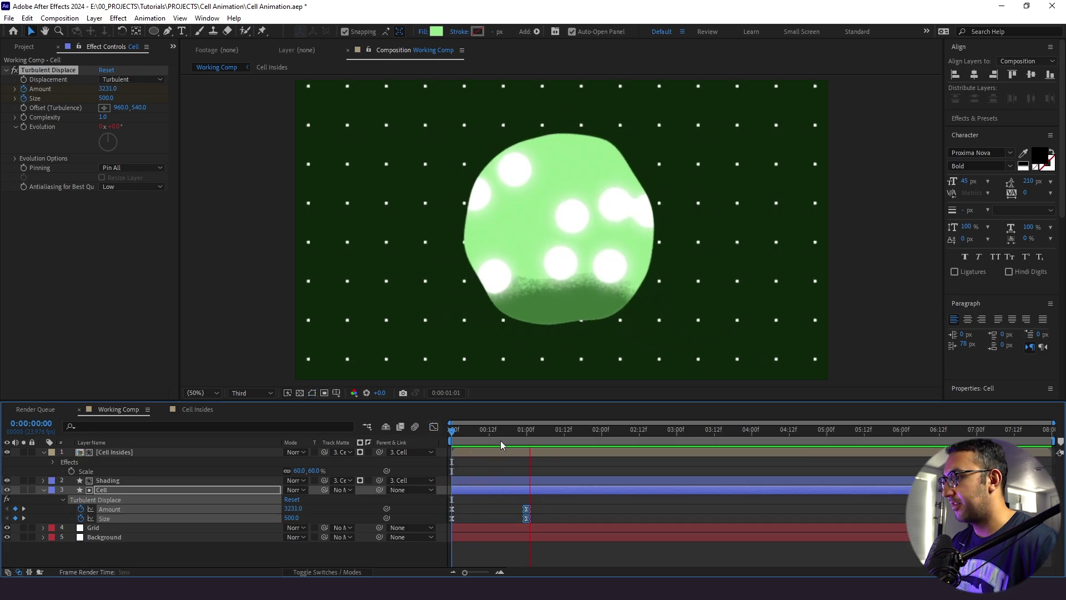
key("space")
left_click(440, 478)
key("space")
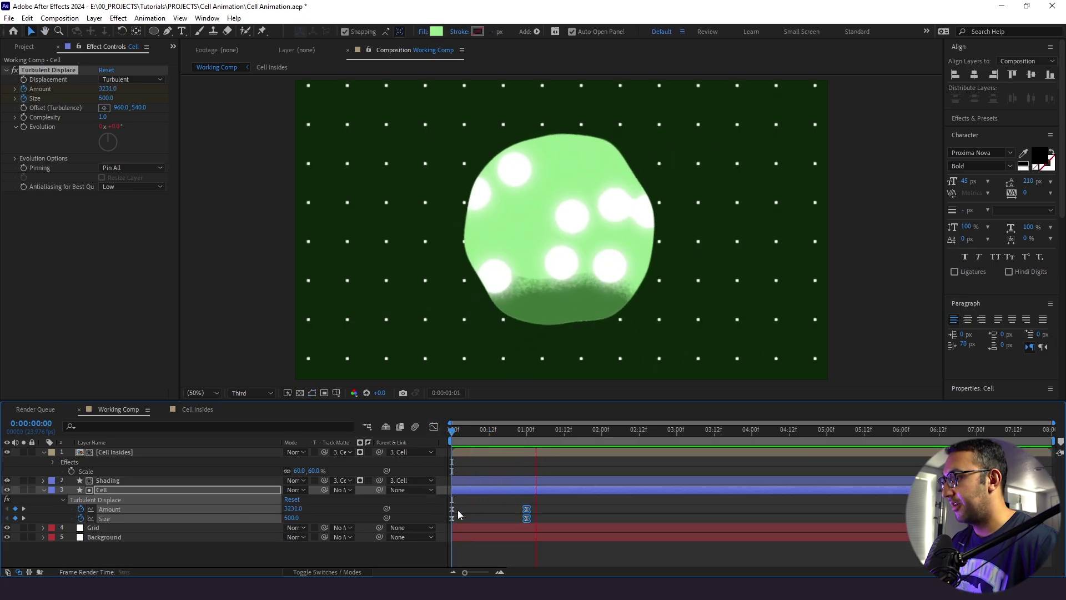
Shift the Amount and Size speed peak later, about 72.53% influence, then preview
left_click_drag(464, 518, 449, 522)
key("shift+F3")
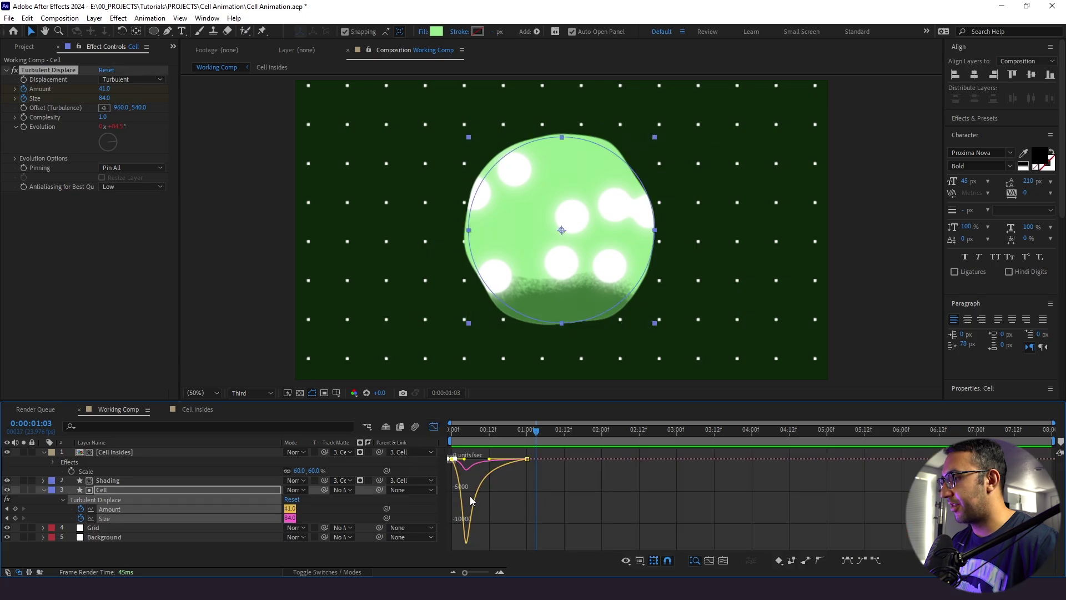
left_click_drag(467, 463, 494, 463)
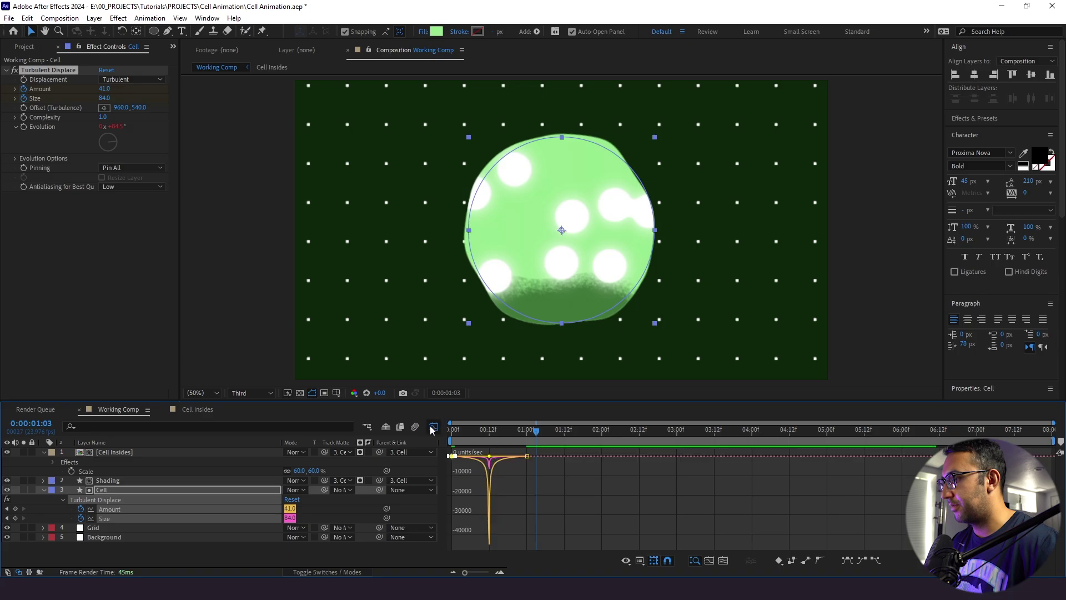
key("shift+F3")
key("space")
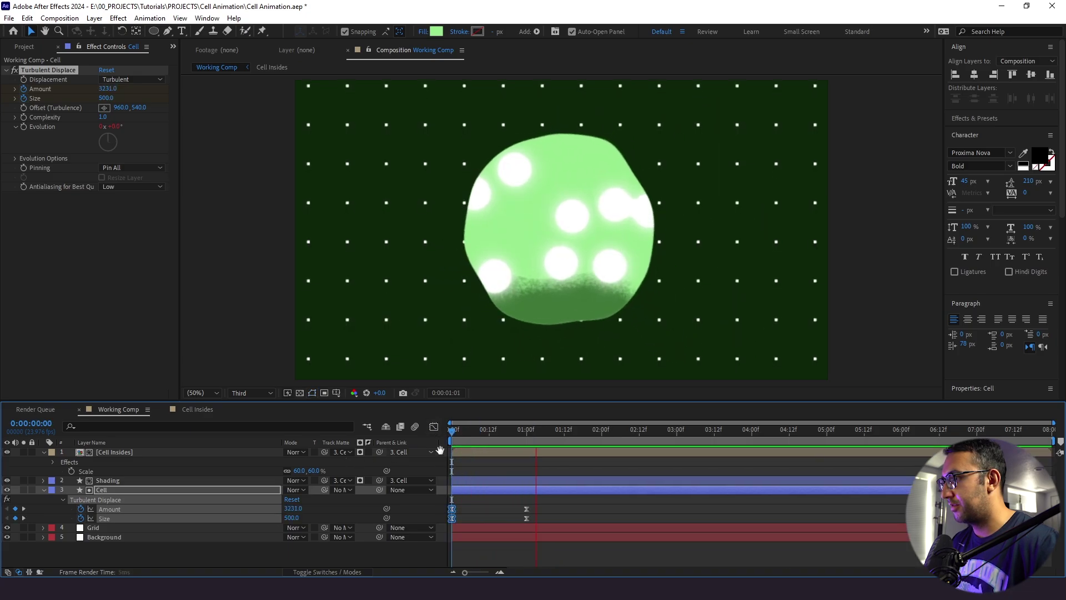
key("space")
mouse_move(467, 436)
left_mouse_down()
mouse_move(431, 444)
mouse_move(510, 437)
mouse_move(484, 446)
left_mouse_up()
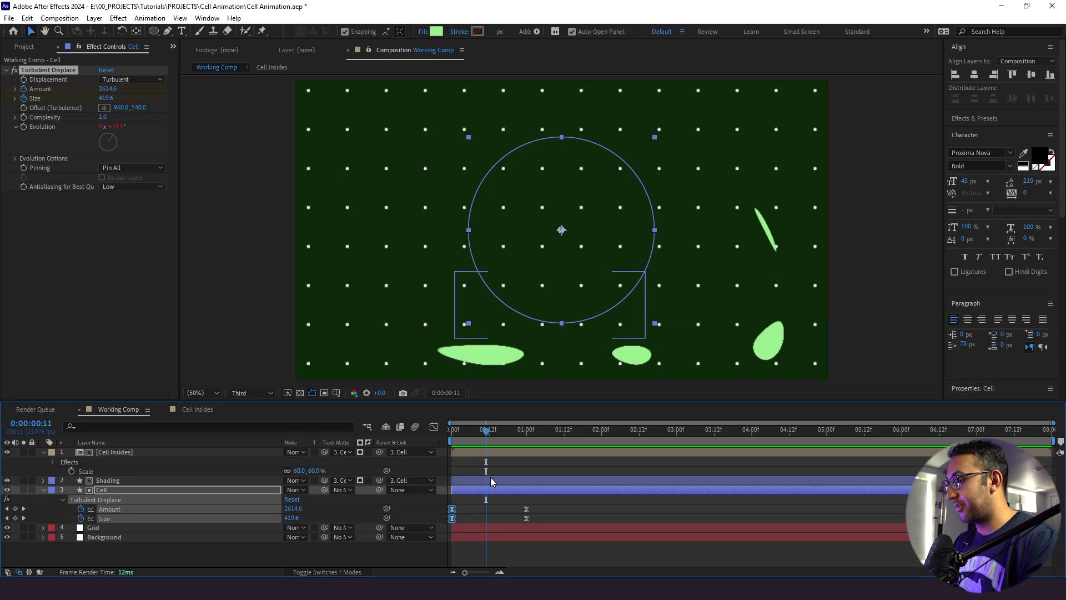
Trim the Cell layer's in point to frame 11 with Alt+[ and preview from the start
key("alt+bracketleft")
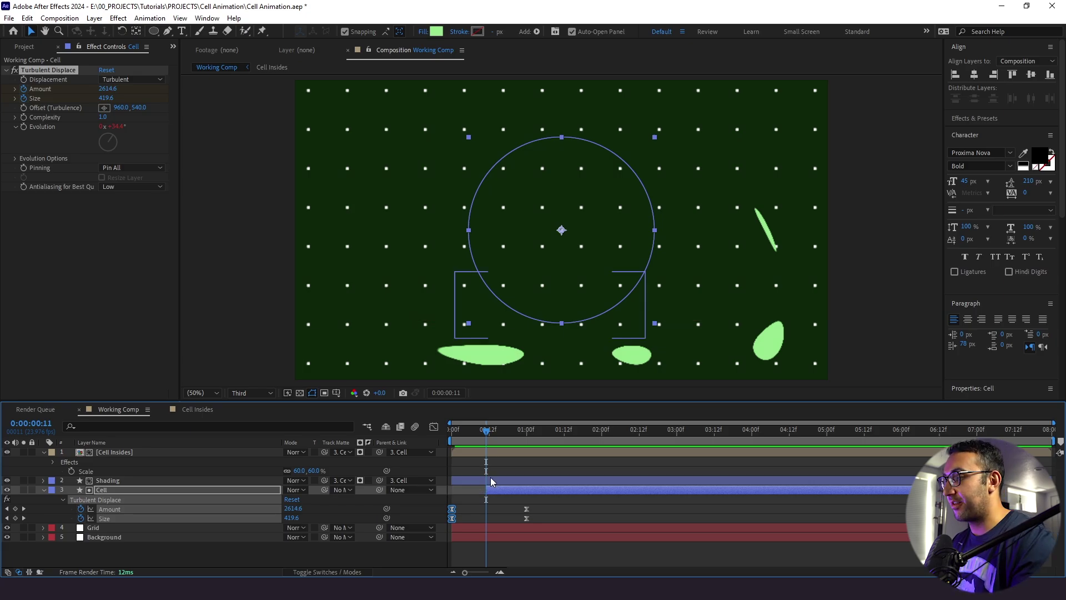
key("Home")
key("space")
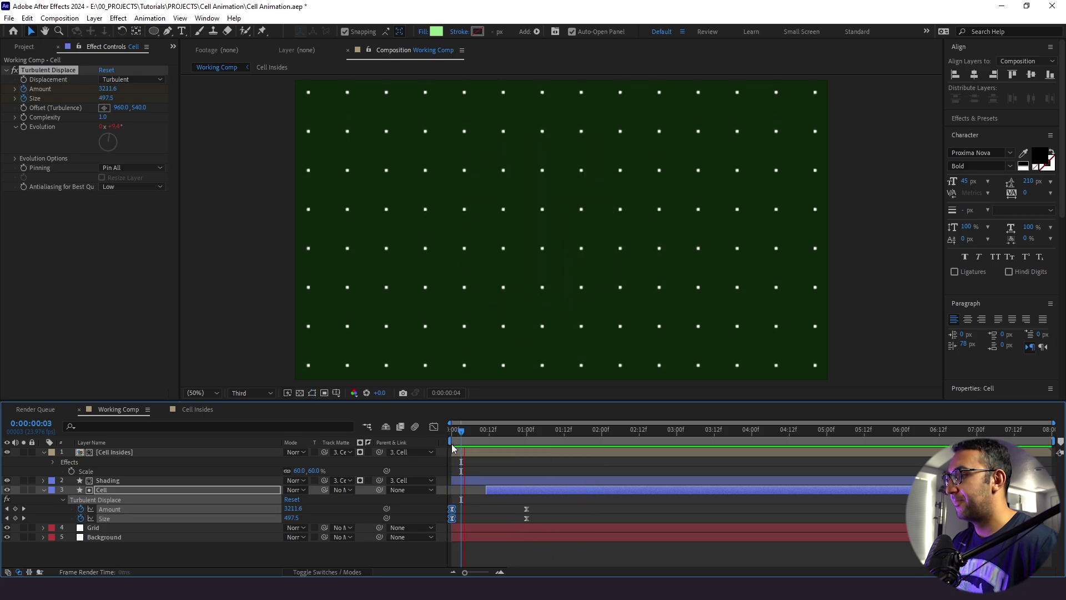
key("space")
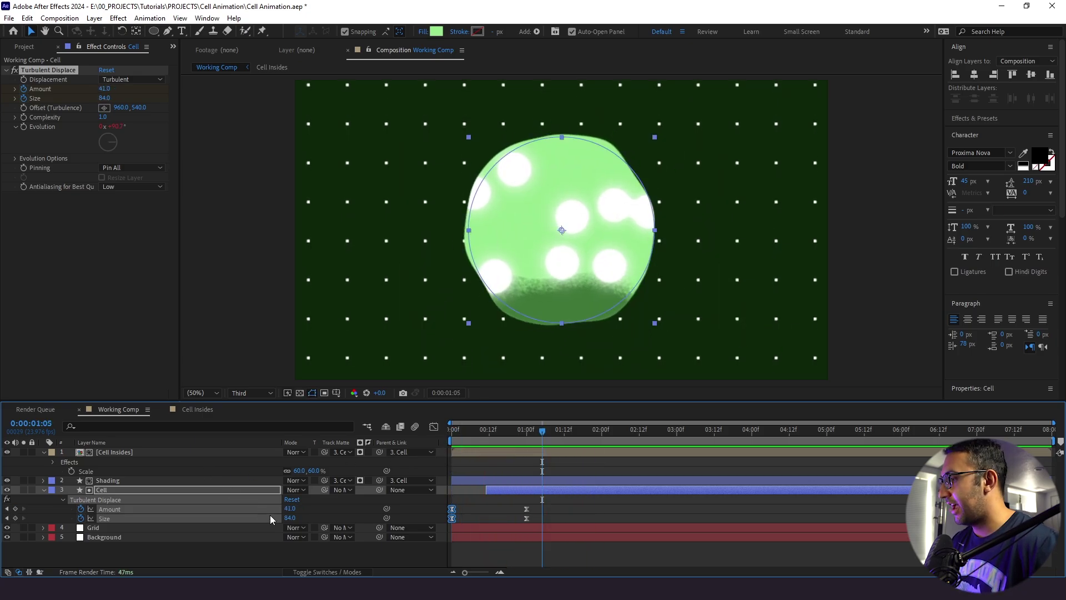
left_click(314, 572)
key("ctrl+a")
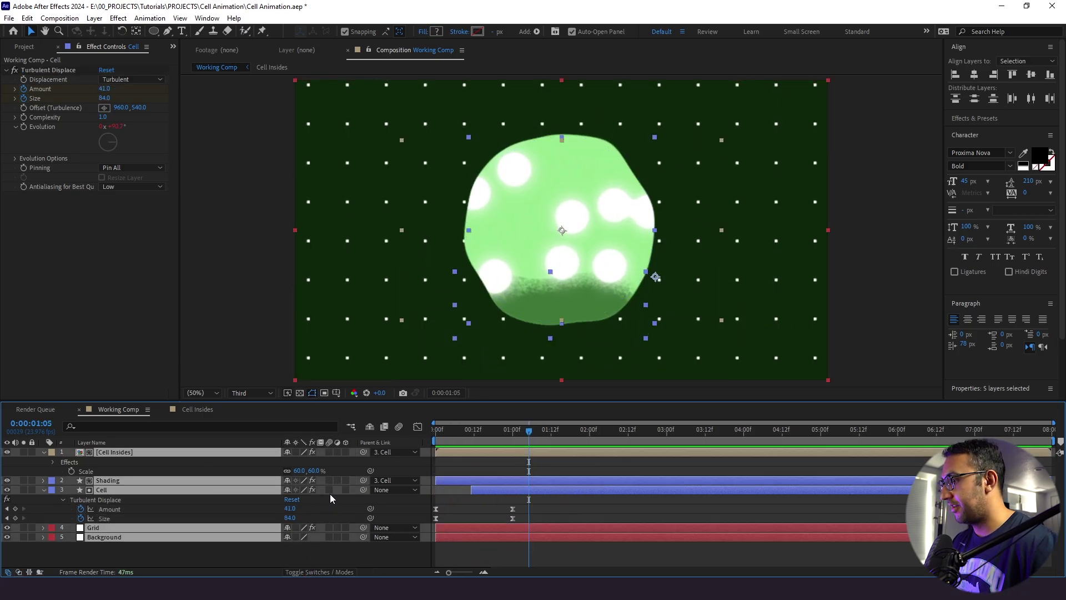
key("Home")
key("space")
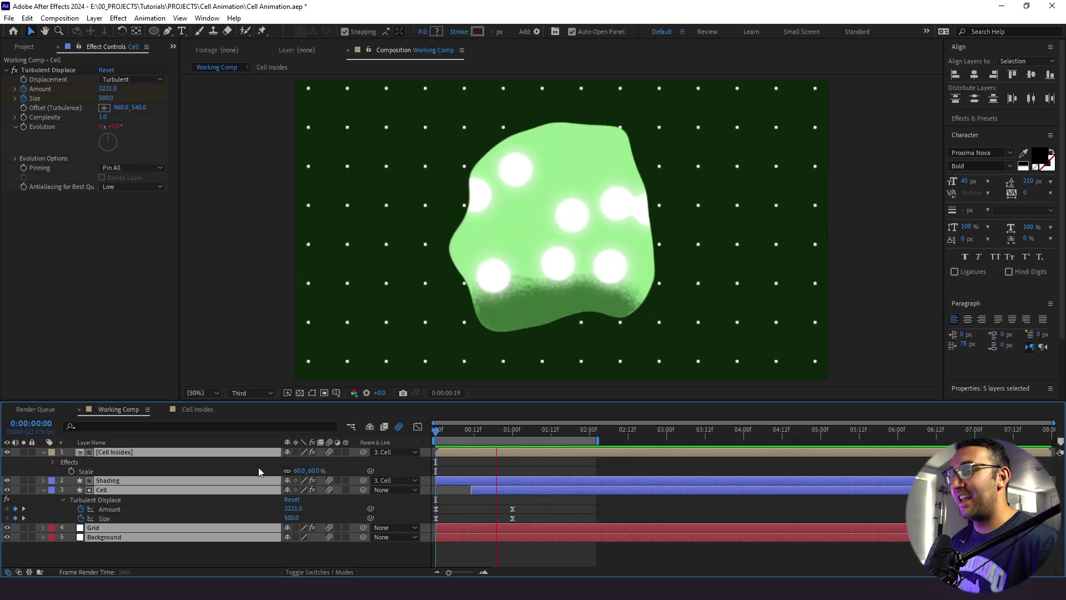